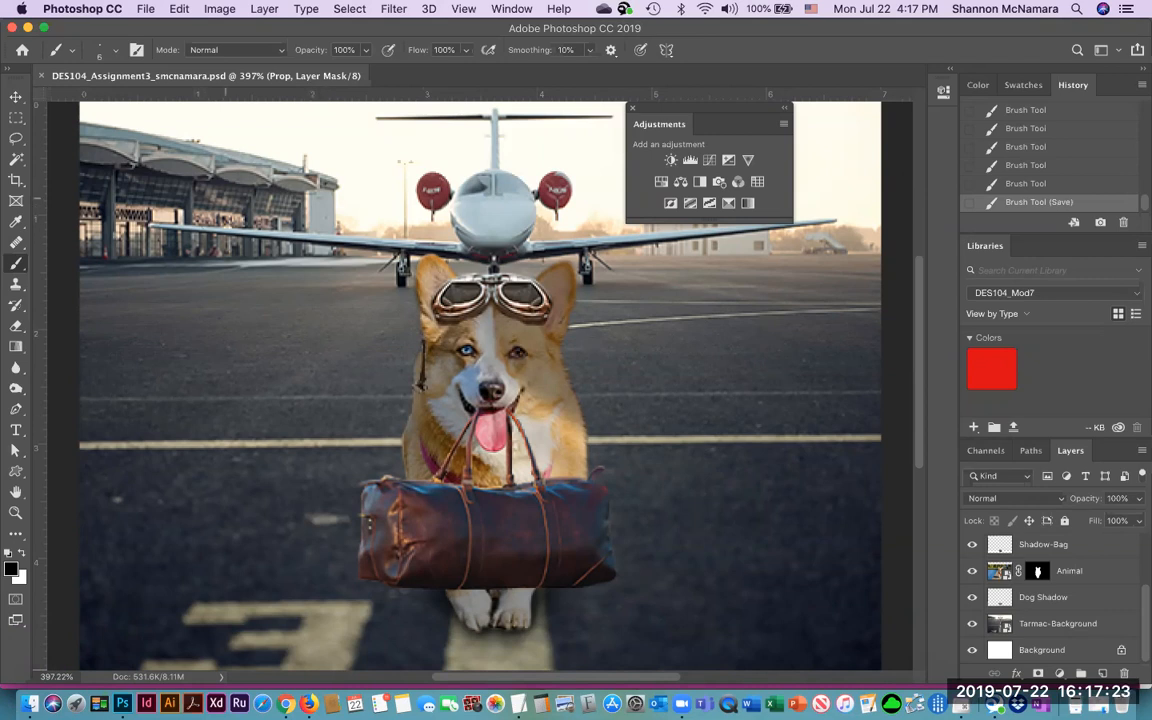
# Step: Switch to Chrome and open the Week 2 assignment from the Beginning Image Editing course home page
pyautogui.press('super+Tab')
pyautogui.press('super+Tab')
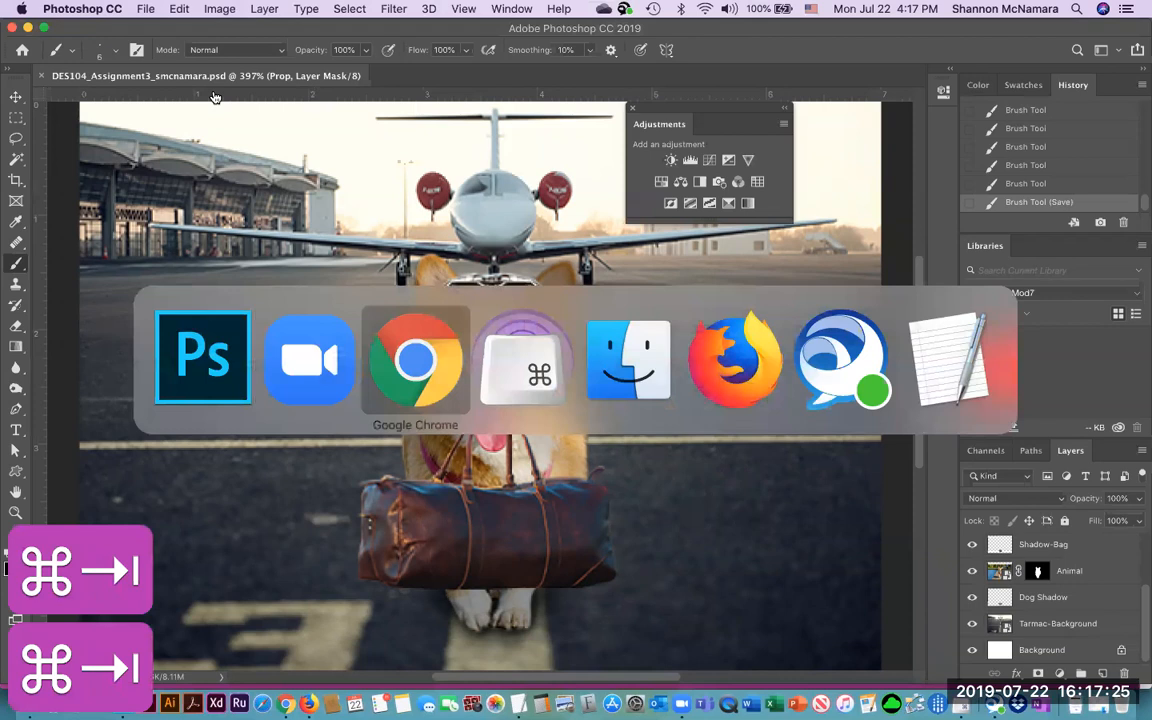
pyautogui.scroll(10, 170, 308)
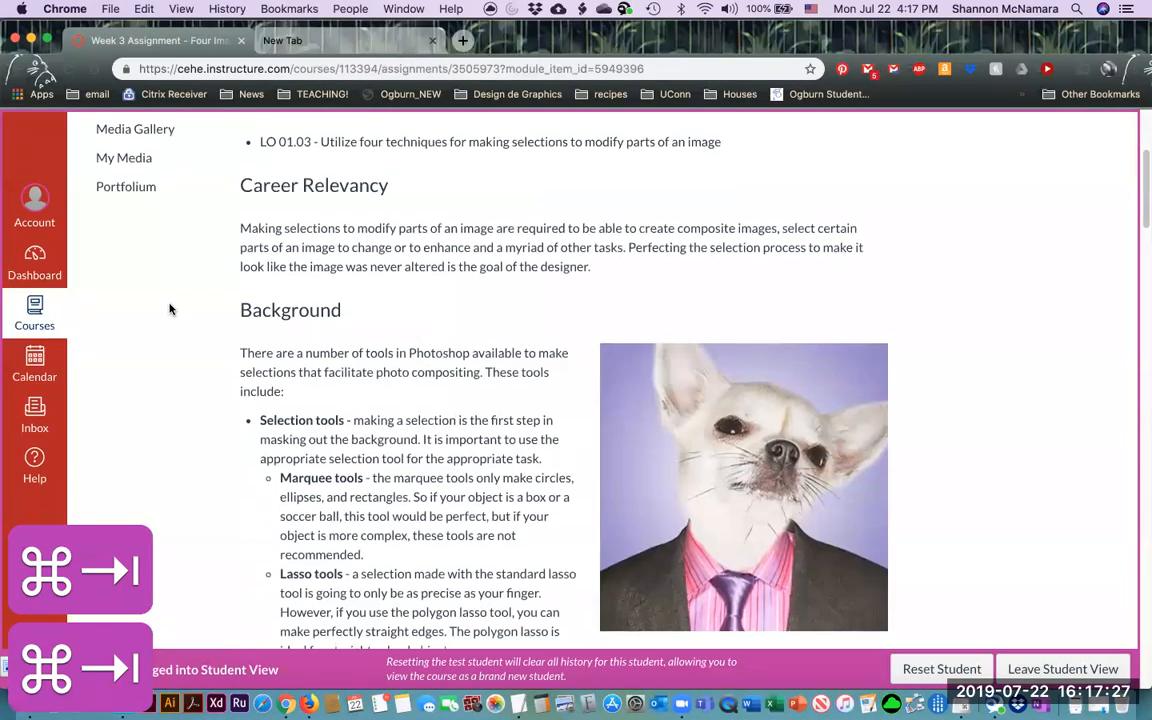
pyautogui.click(112, 223)
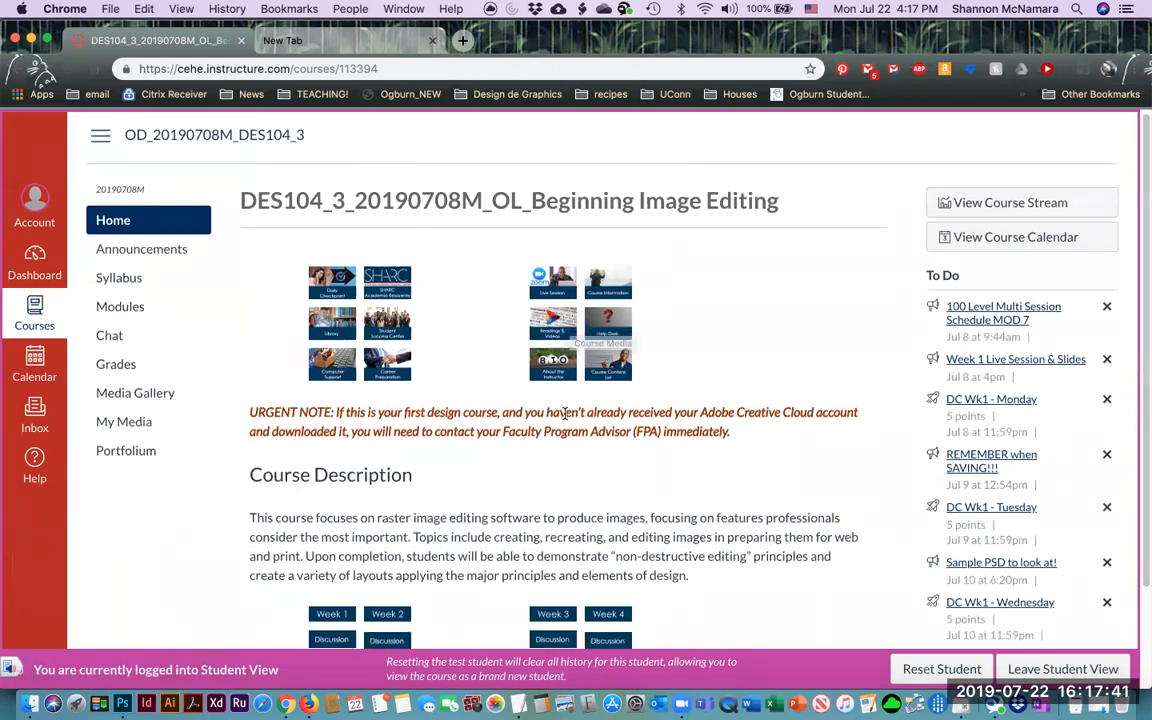
pyautogui.scroll(-3, 567, 370)
pyautogui.scroll(3, 565, 413)
pyautogui.scroll(-3, 545, 350)
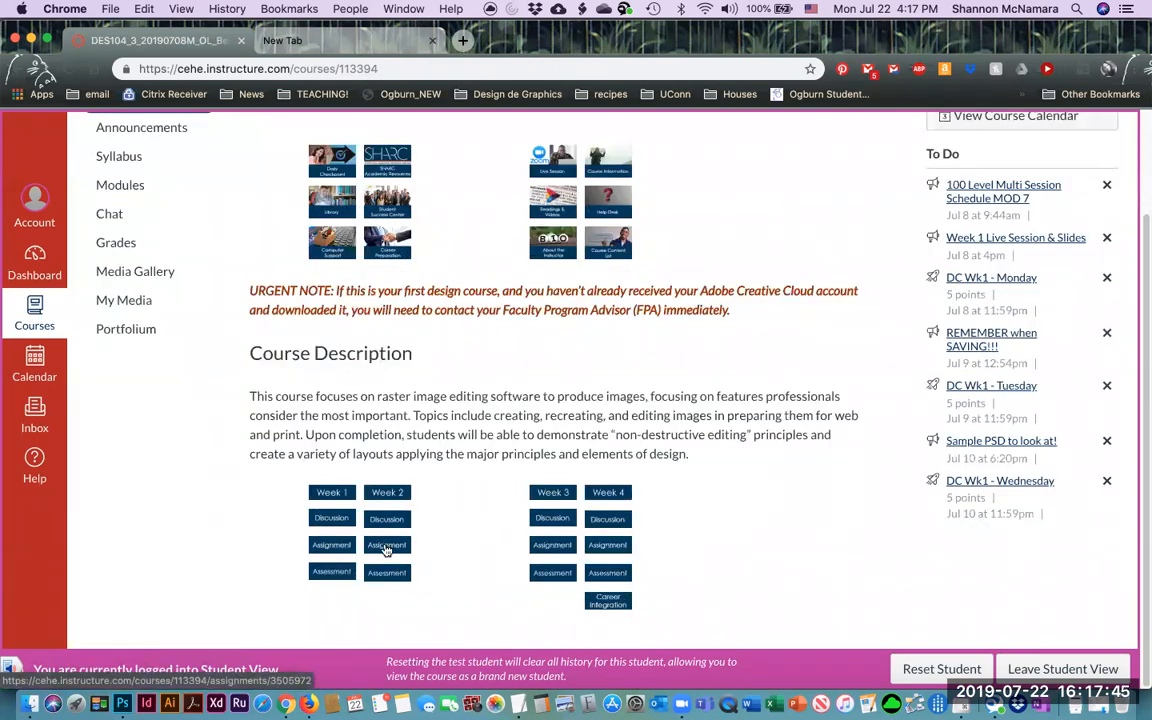
pyautogui.click(386, 549)
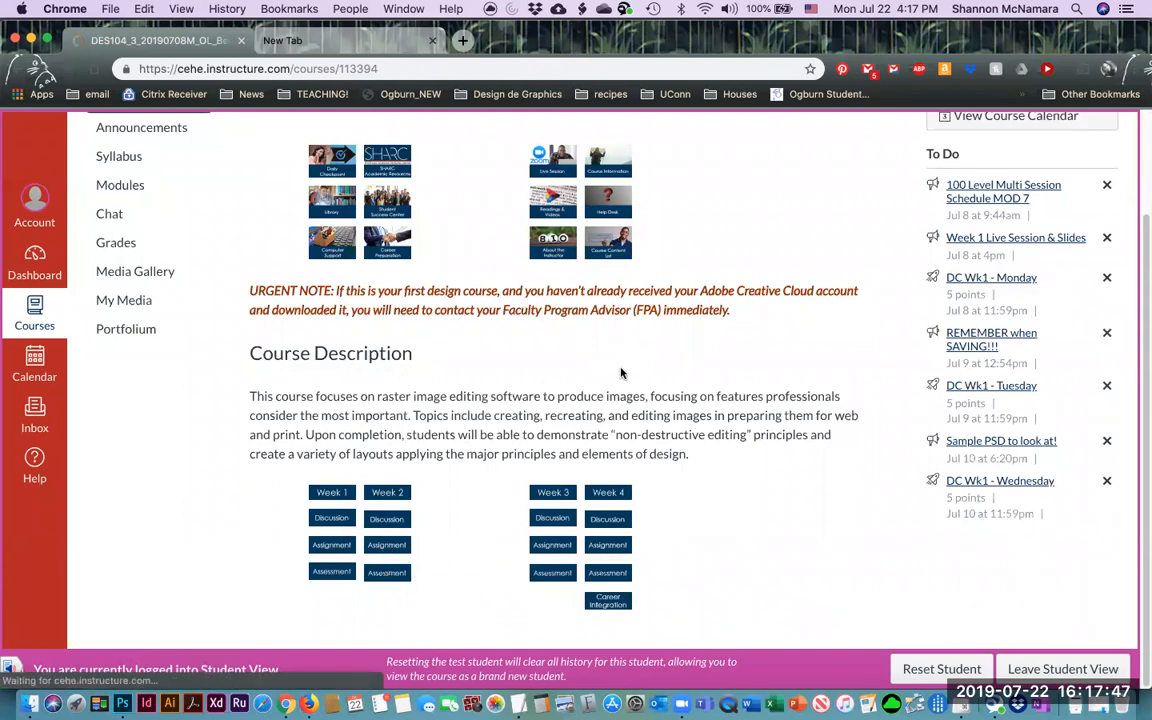
# Step: Download Image 1 from the assignment instructions and open the downloaded Harley_Before(2).jpg in Photoshop
pyautogui.scroll(-10, 618, 380)
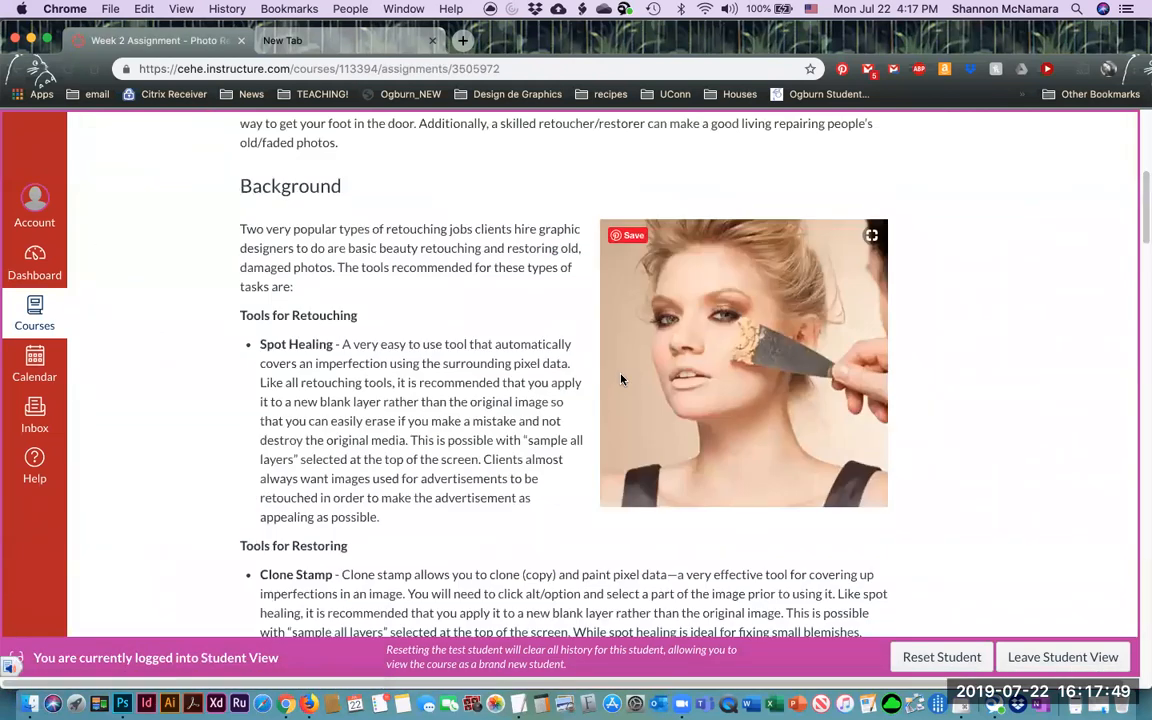
pyautogui.scroll(-3, 610, 392)
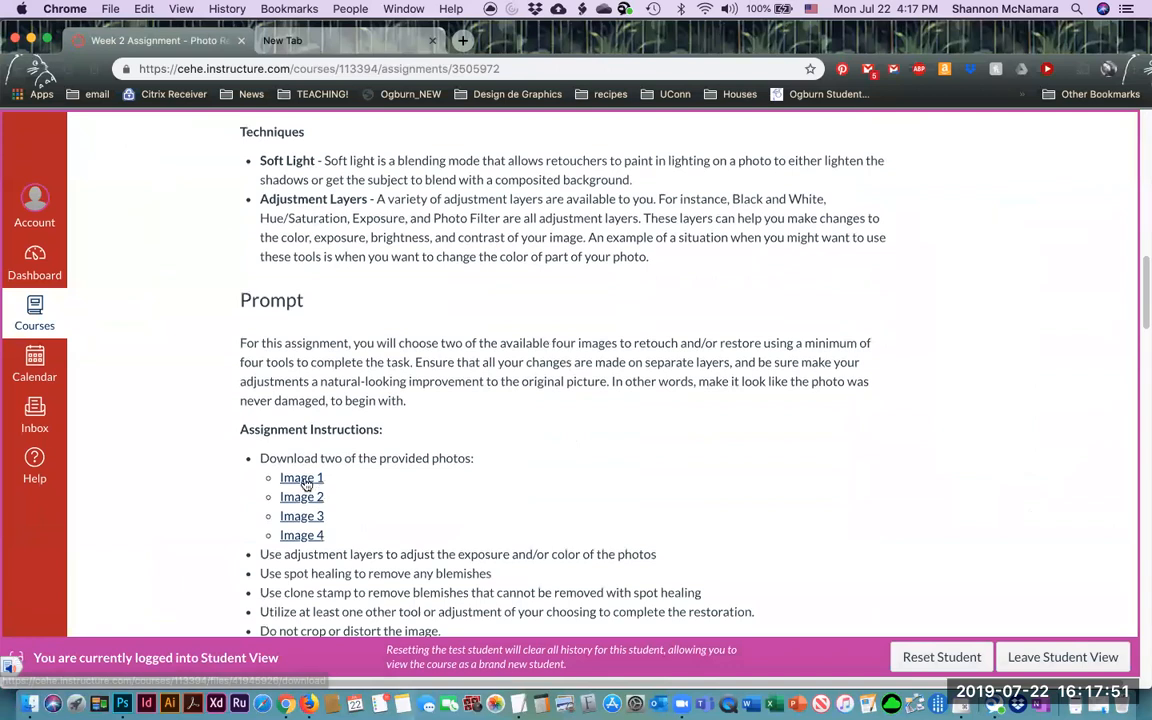
pyautogui.click(305, 484)
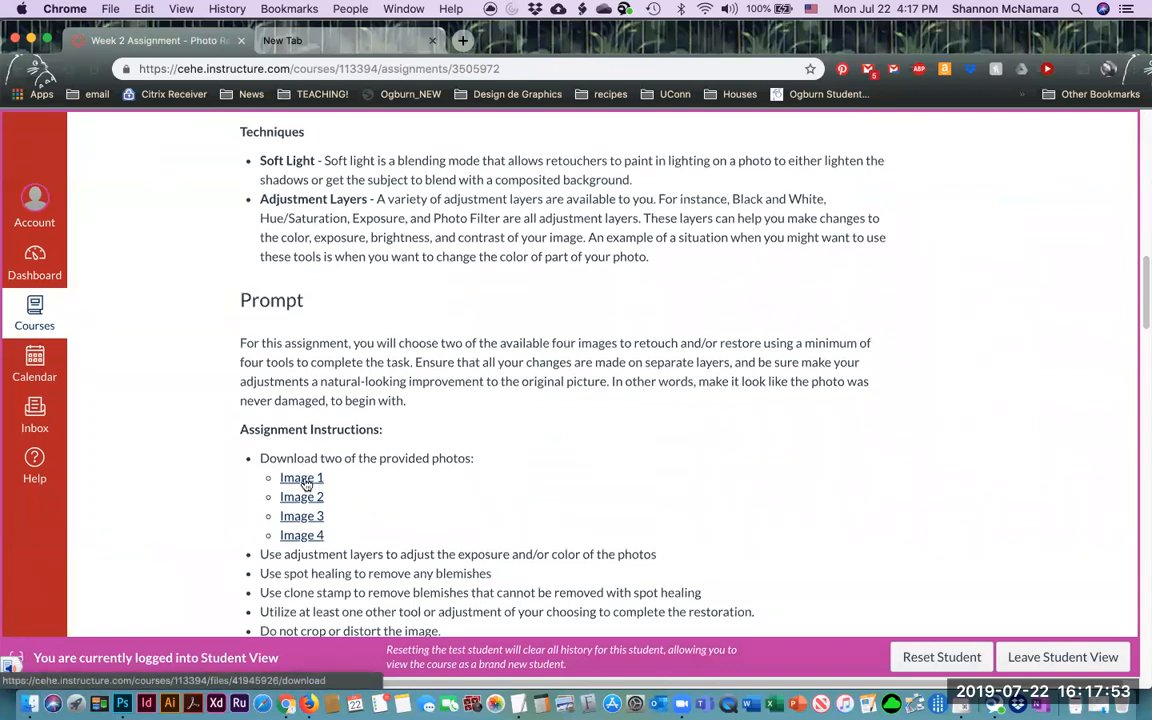
pyautogui.scroll(-10, 379, 460)
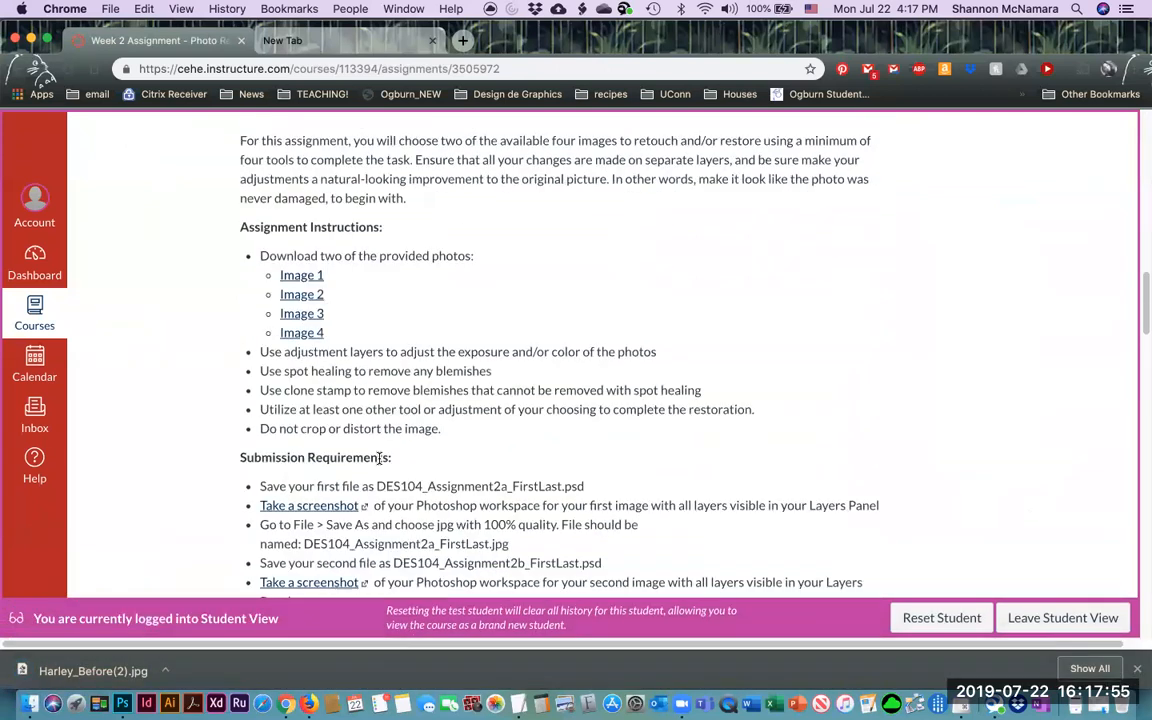
pyautogui.click(76, 680)
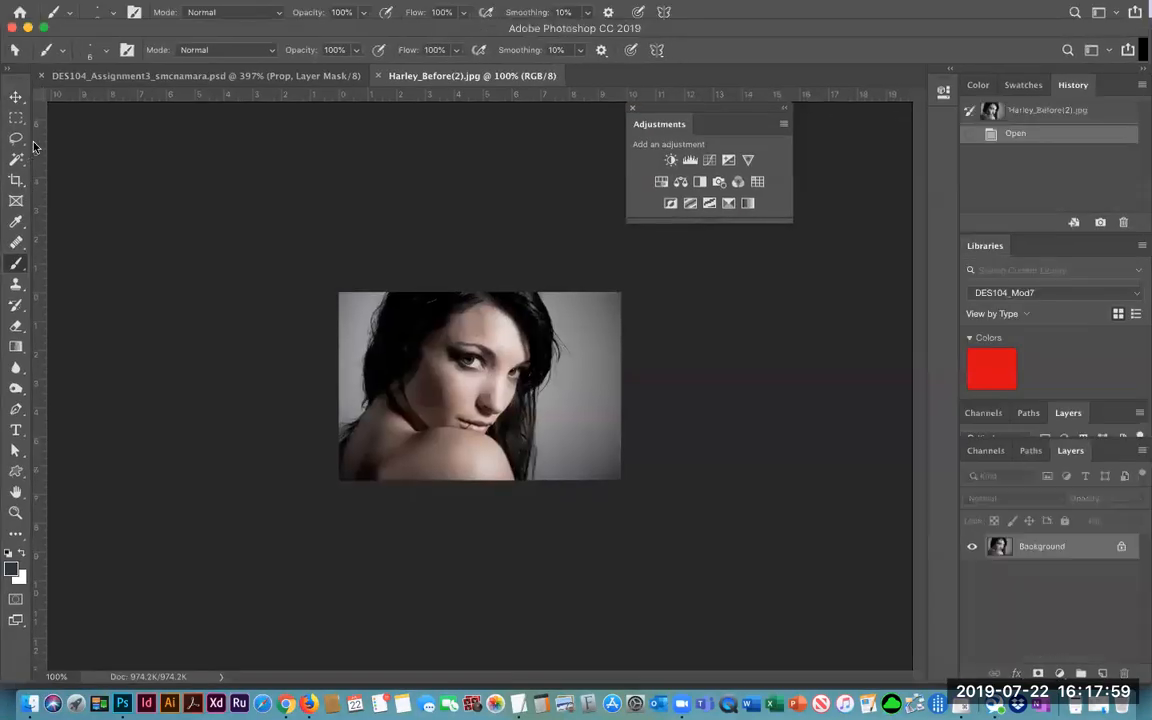
# Step: Close the Assignment 3 document and the floating Adjustments panel that covers the portrait
pyautogui.click(43, 76)
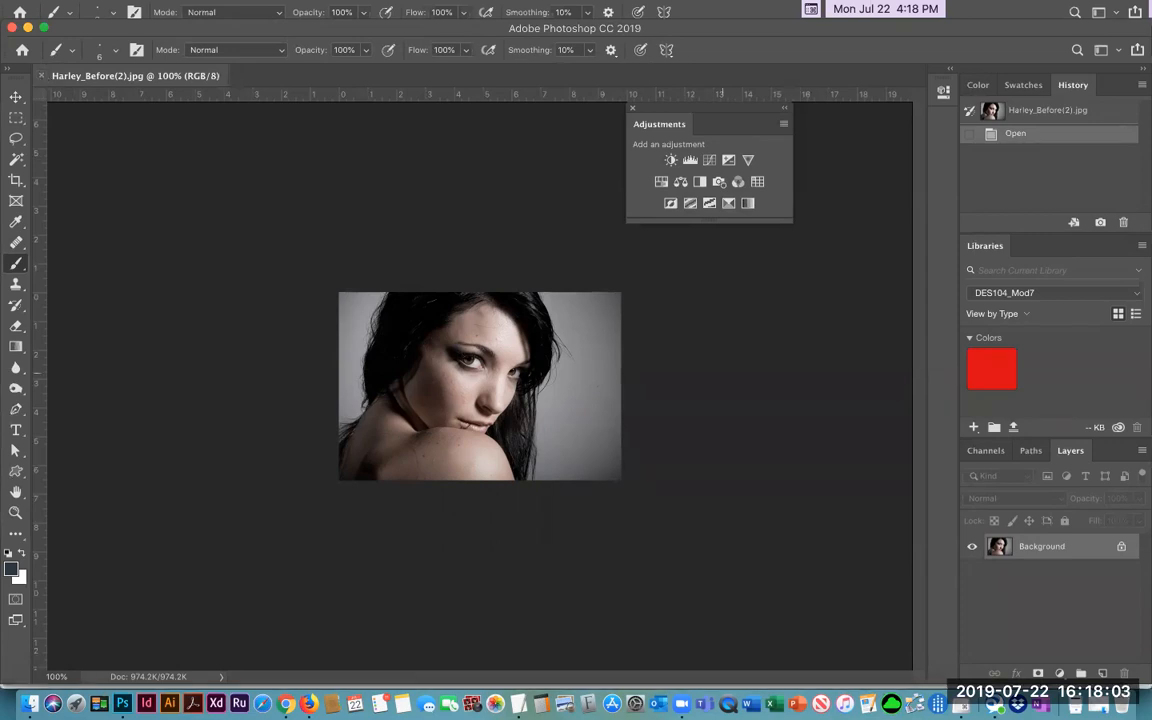
pyautogui.press('z')
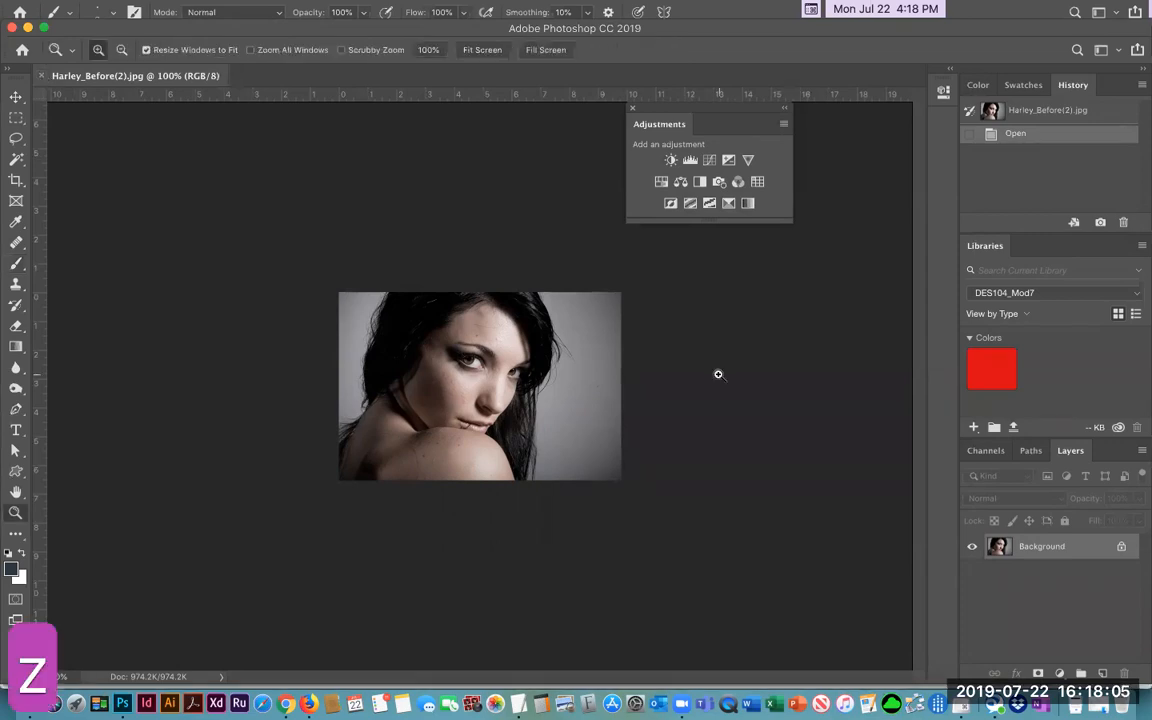
pyautogui.moveTo(393, 262); pyautogui.dragTo(585, 465)
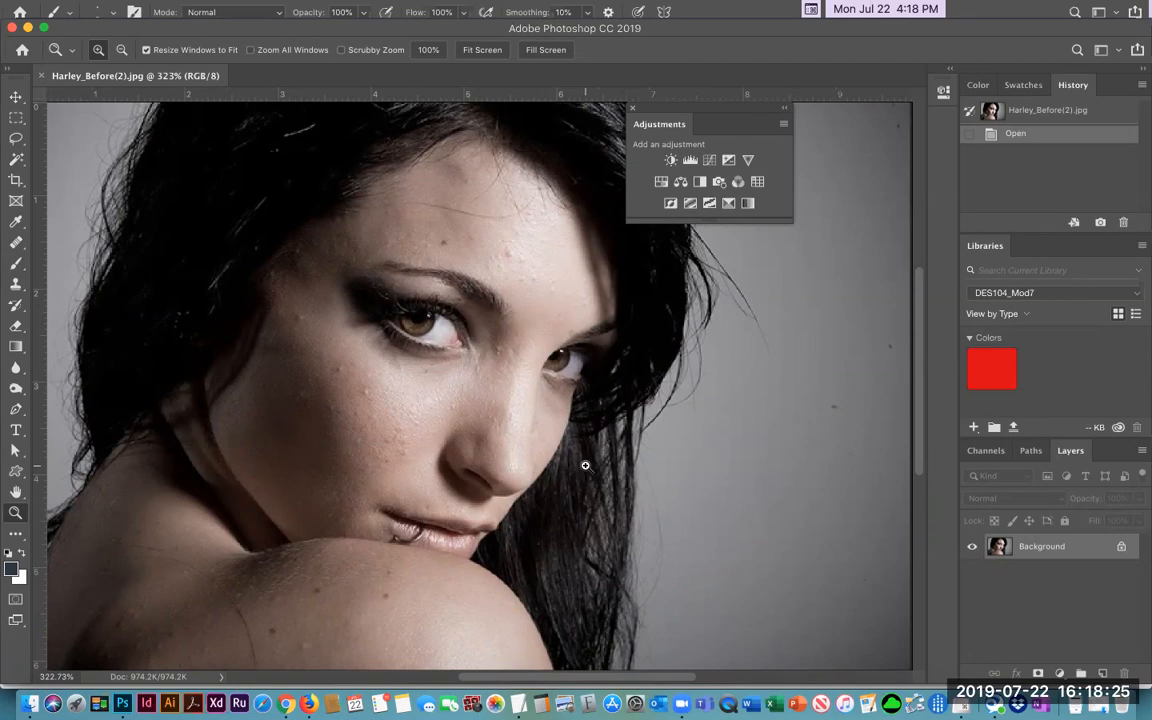
pyautogui.click(631, 108)
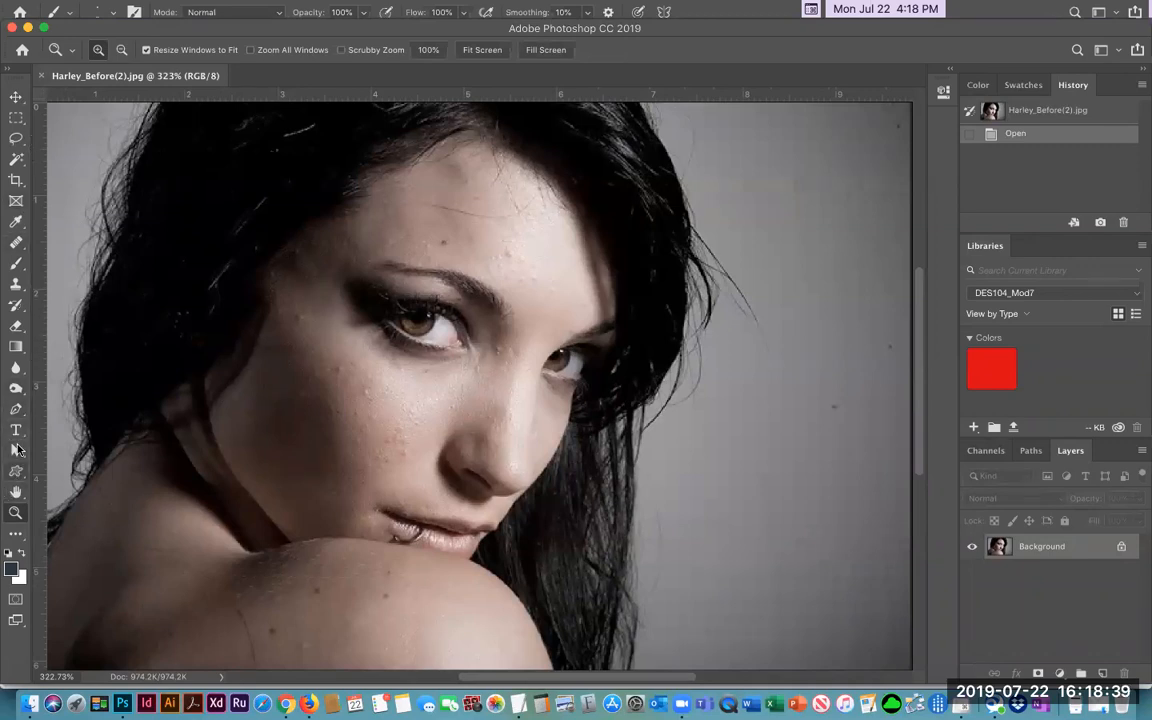
# Step: Choose the Clone Stamp tool and enlarge its brush to size 35
pyautogui.click(17, 285)
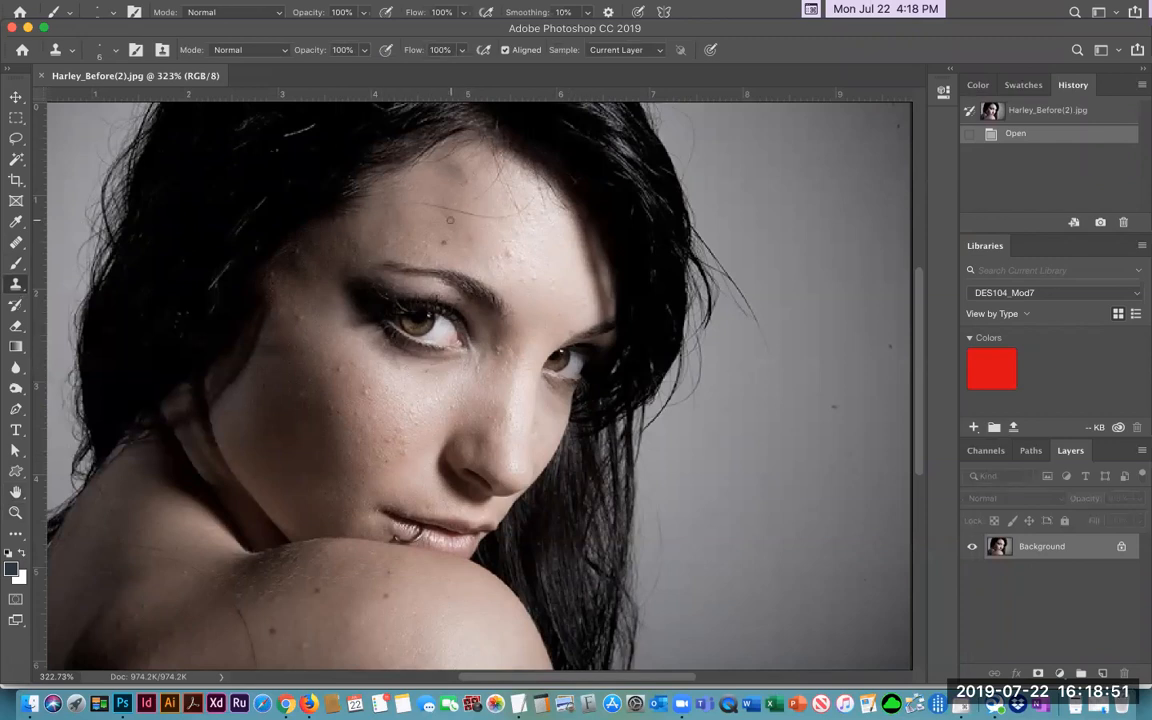
pyautogui.press(']')
pyautogui.press(']')
pyautogui.press(']')
pyautogui.press(']')
pyautogui.press(']')
pyautogui.press(']')
pyautogui.press(']')
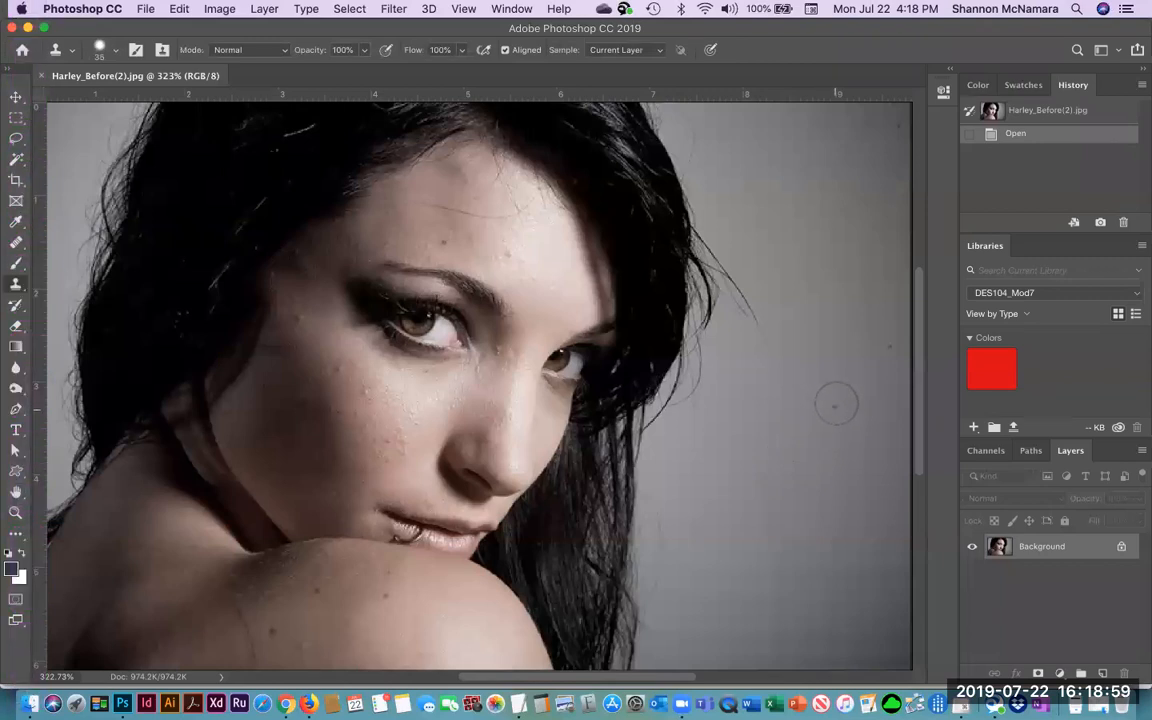
# Step: Reduce the Clone Stamp brush to size 15 and sample clean backdrop for covering the dark spot beside the woman's hair
pyautogui.press('z')
pyautogui.moveTo(740, 332); pyautogui.dragTo(905, 486)
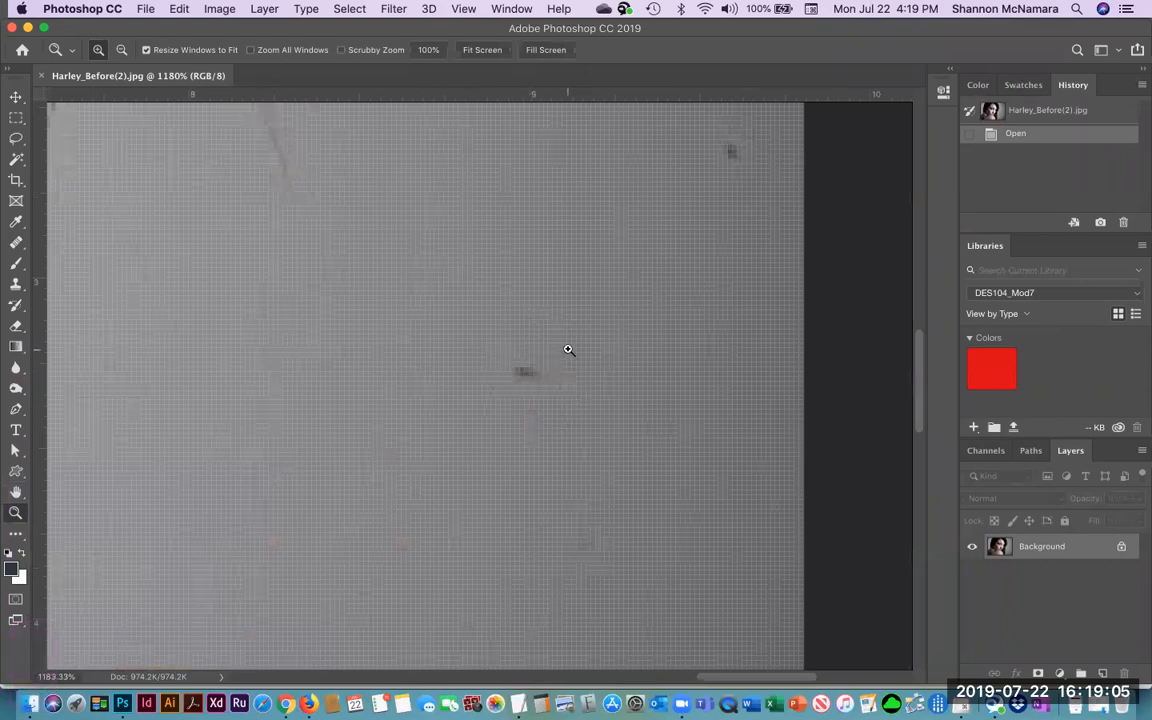
pyautogui.click(14, 285)
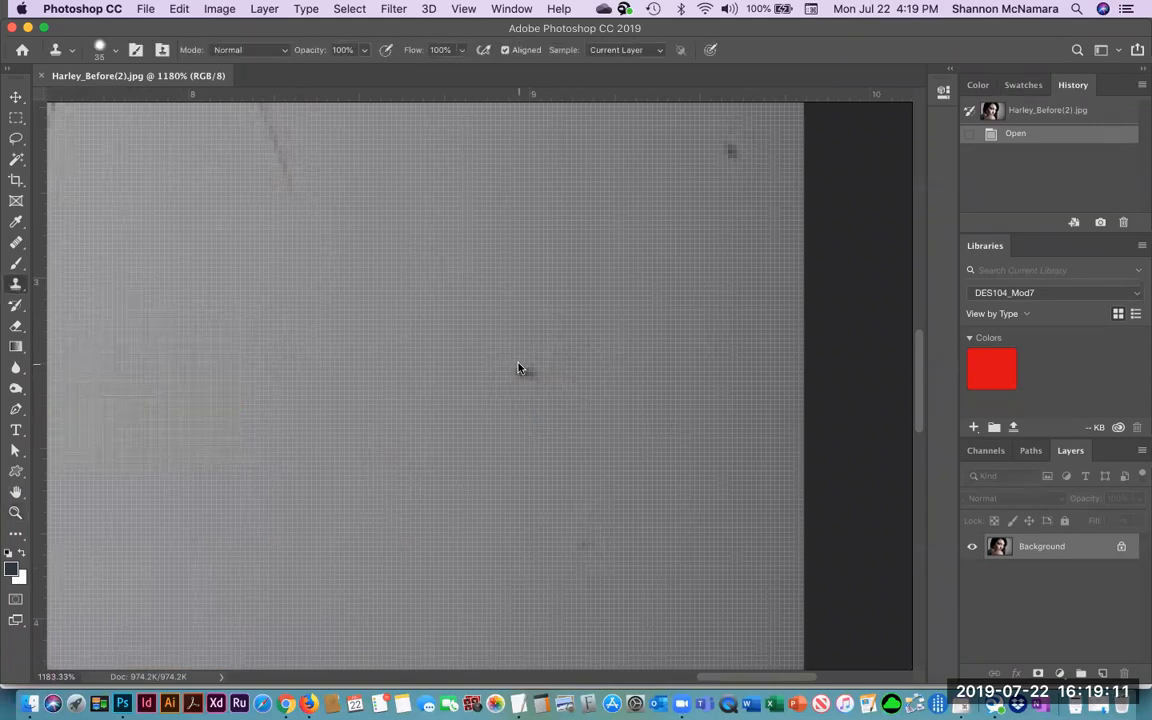
pyautogui.press('[')
pyautogui.press('[')
pyautogui.press('[')
pyautogui.press('[')
pyautogui.keyDown('alt'); pyautogui.click(466, 465); pyautogui.keyUp('alt')
pyautogui.click(523, 379)
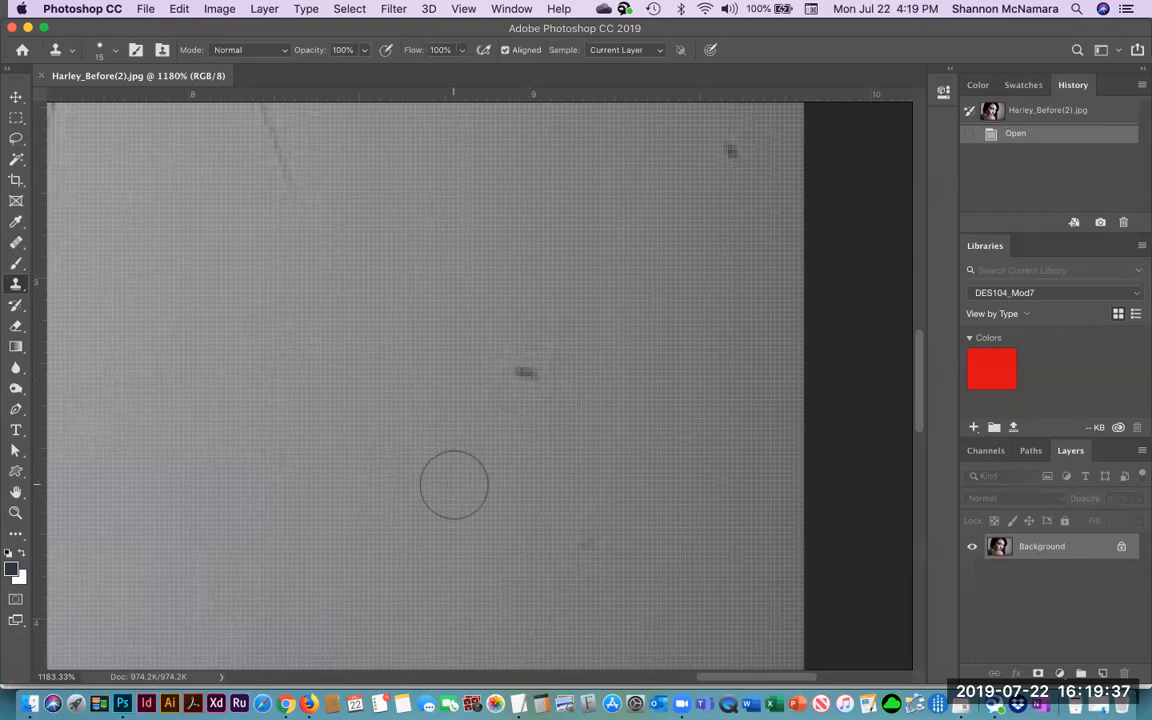
# Step: Create a white 7 × 5 inch RGB document at 72 ppi and select a full-height strip about 0.5 inch wide along its left edge
pyautogui.press('super+n')
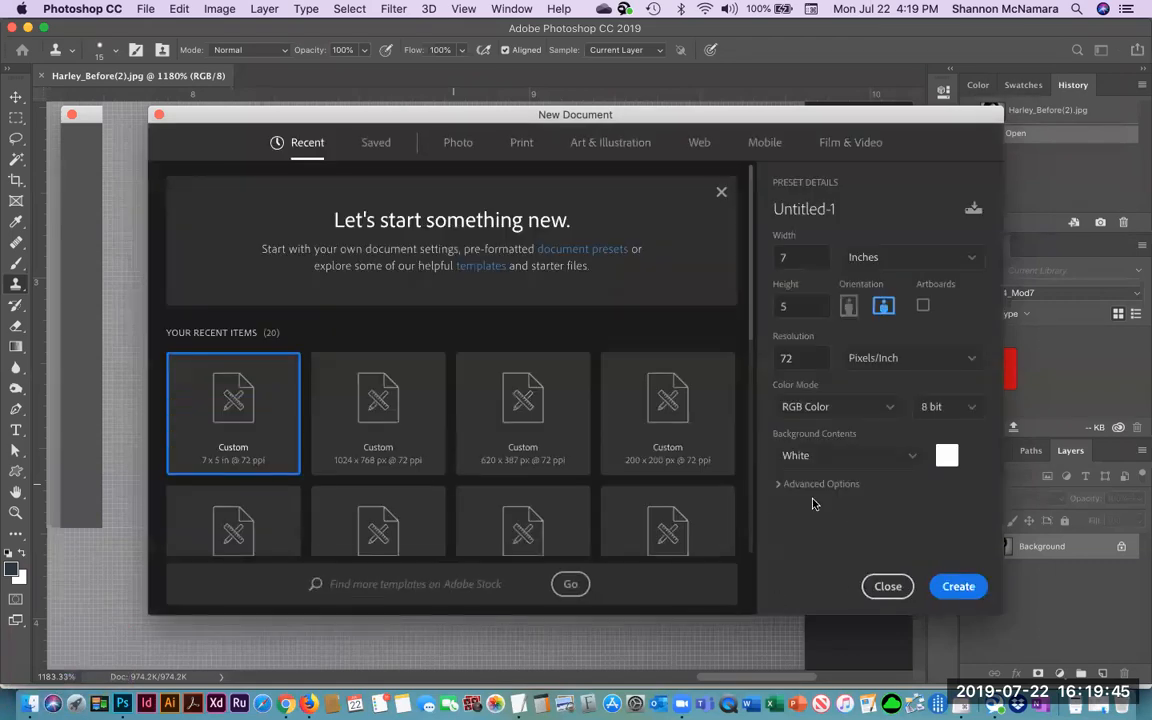
pyautogui.click(958, 586)
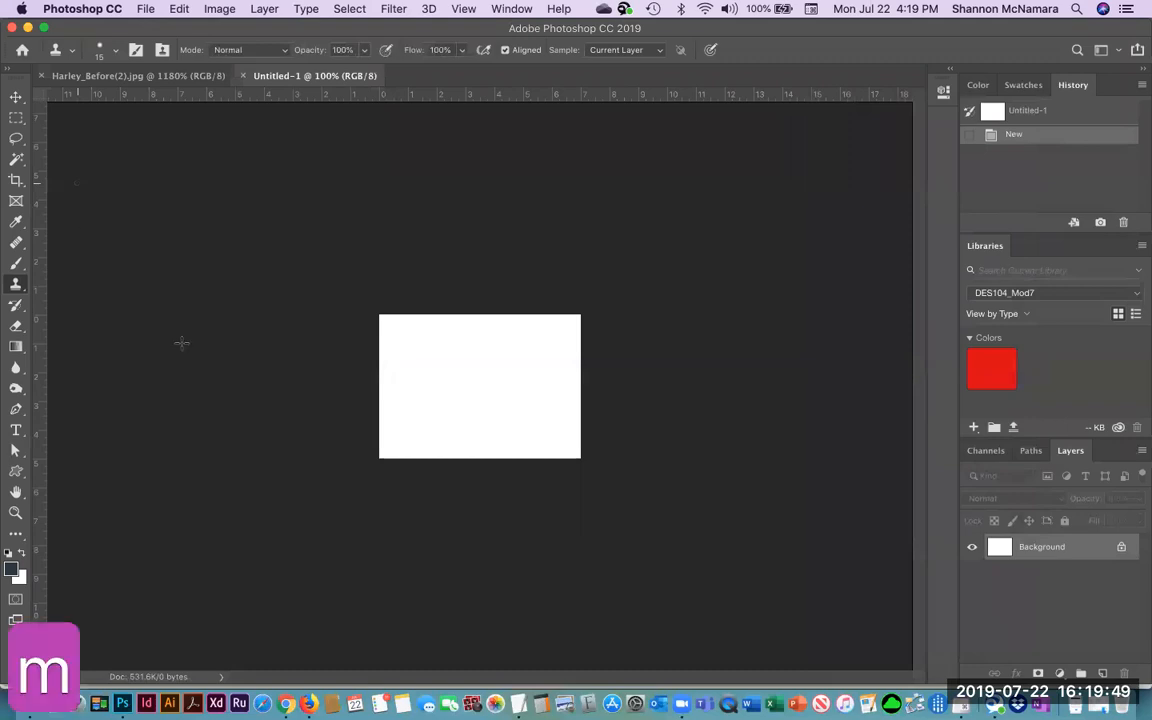
pyautogui.press('m')
pyautogui.moveTo(380, 318); pyautogui.dragTo(391, 476)
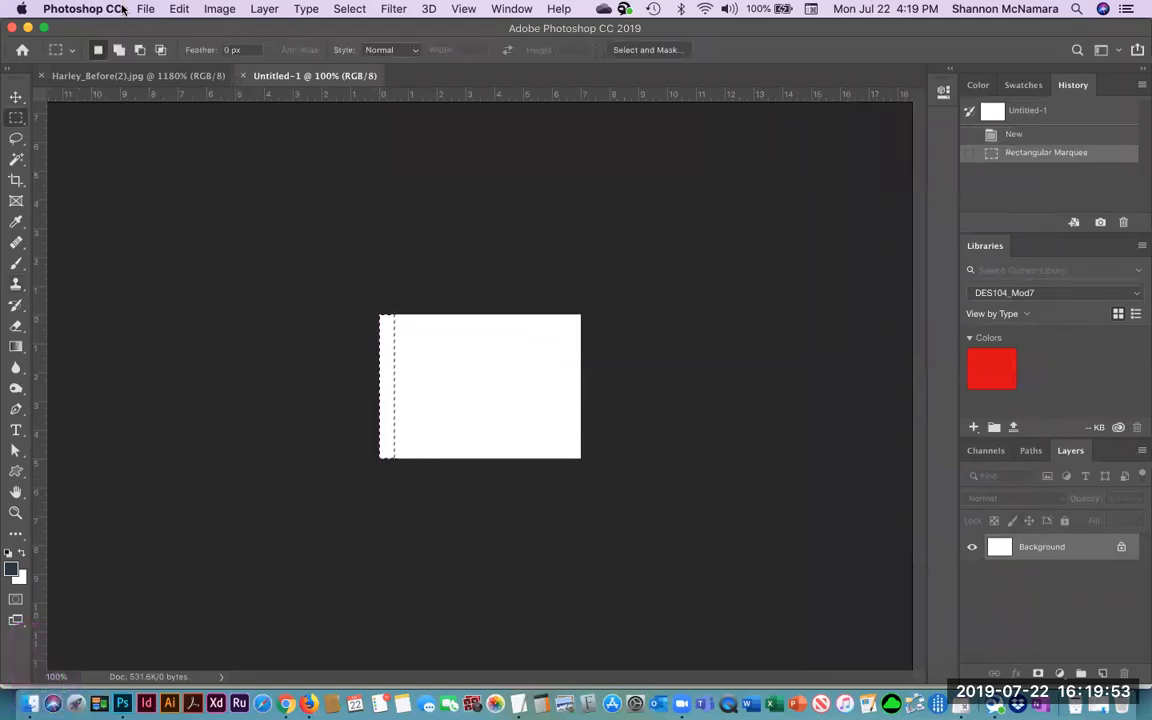
# Step: Fill the selected strip with red (ff0000) at 100% opacity
pyautogui.click(176, 9)
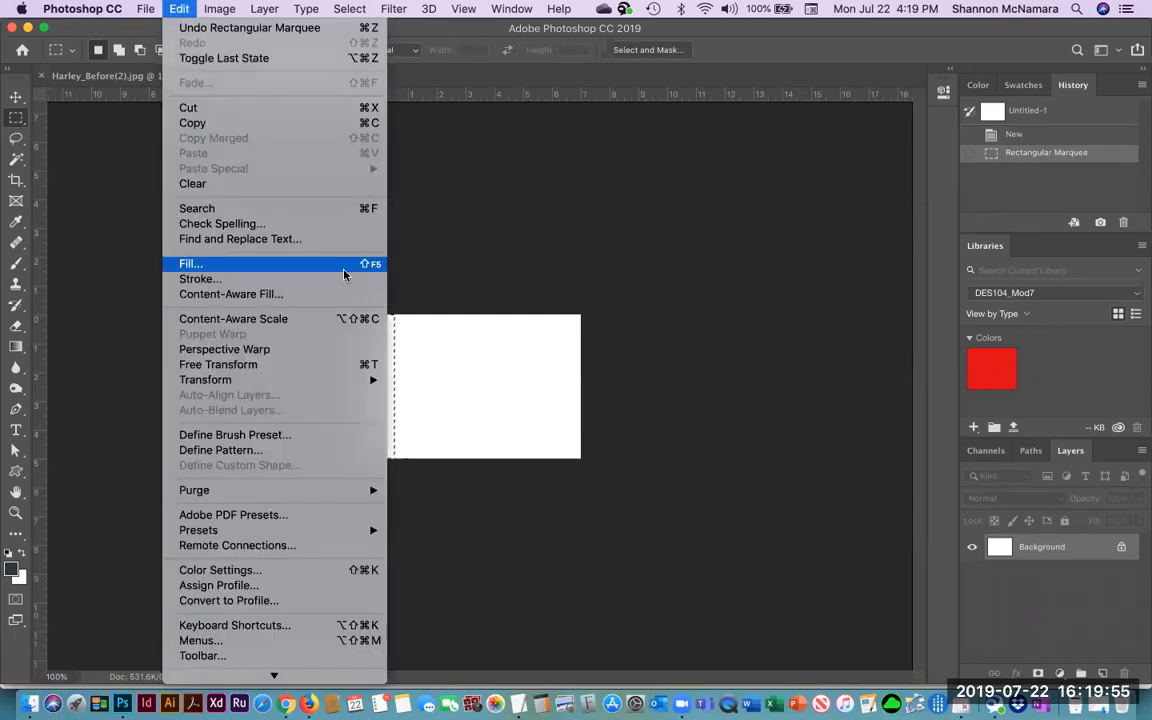
pyautogui.click(190, 263)
pyautogui.click(588, 259)
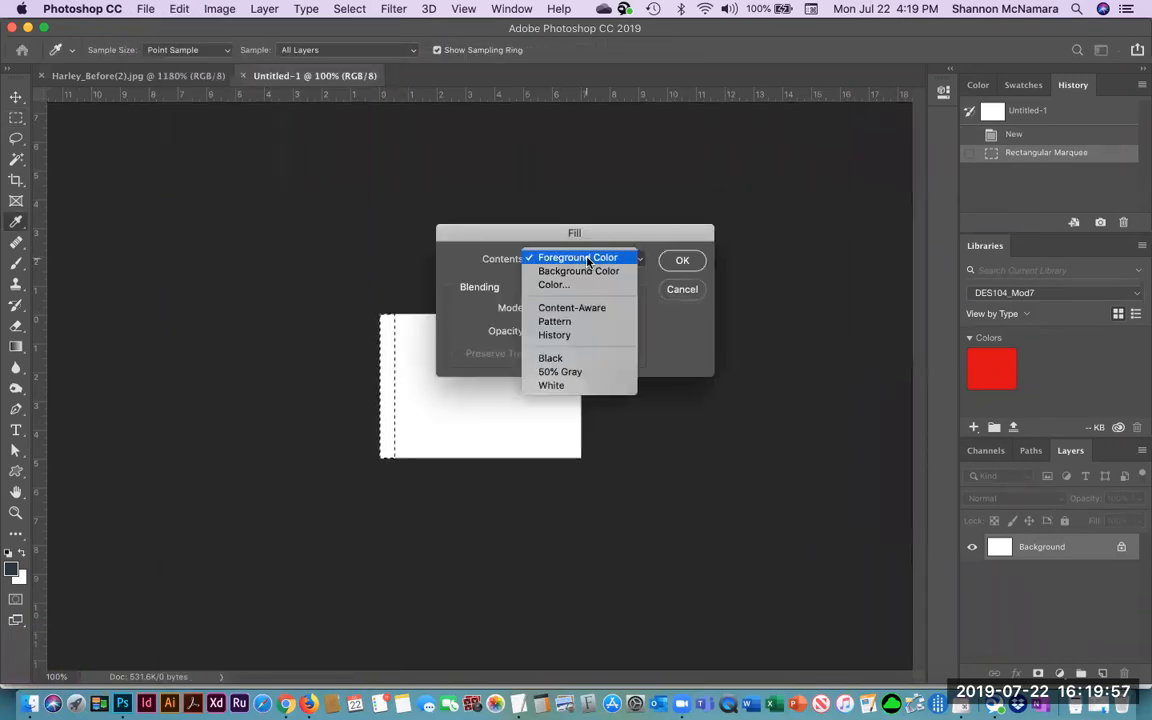
pyautogui.click(297, 453)
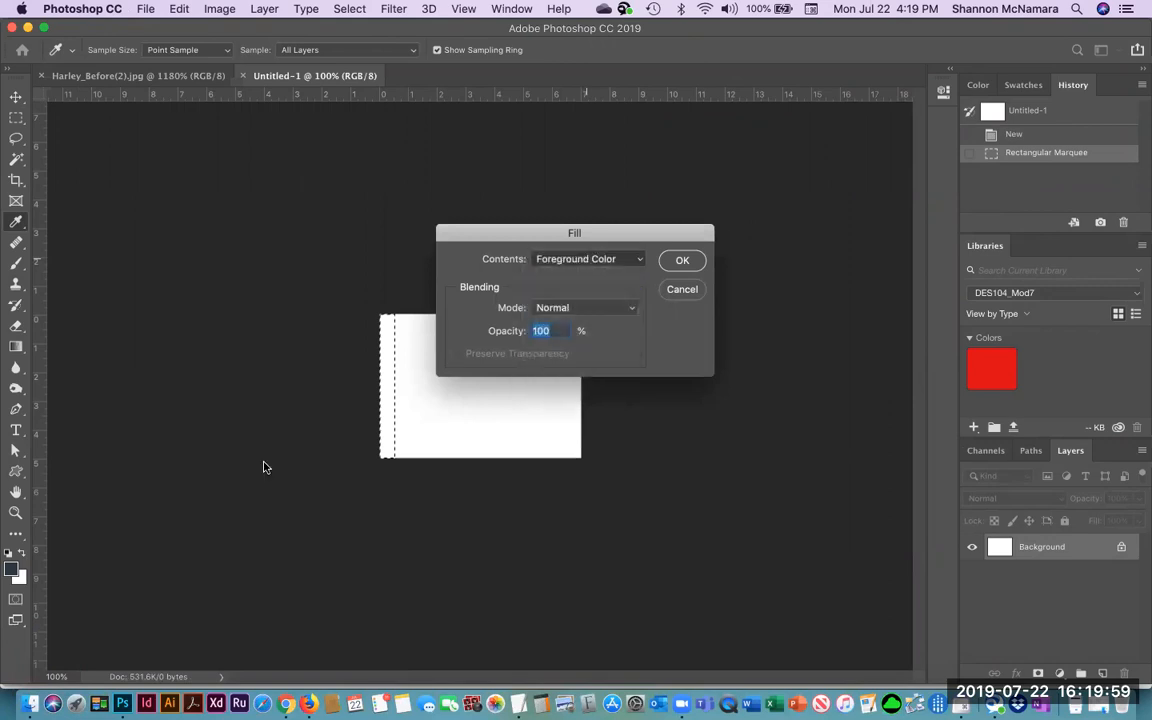
pyautogui.click(1028, 142)
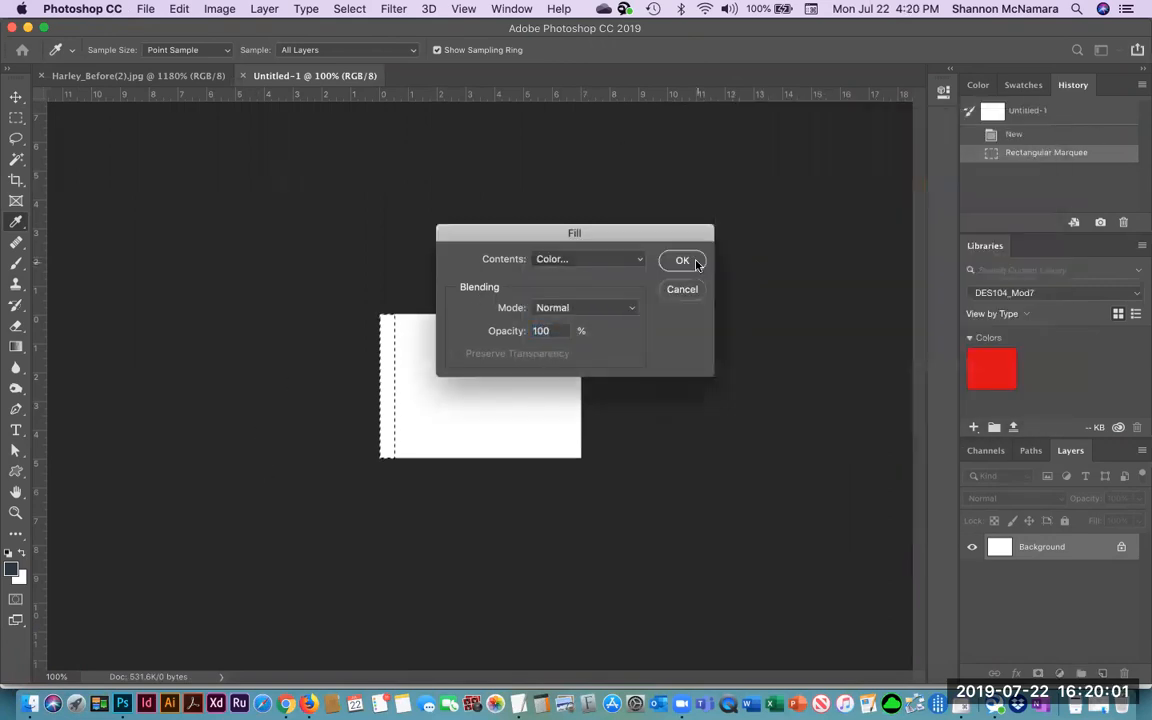
pyautogui.click(682, 261)
# Step: Move the strip selection directly beside the red stripe and fill it with yellow at 100% opacity
pyautogui.press('m')
pyautogui.moveTo(392, 410); pyautogui.dragTo(406, 361)
pyautogui.press('super+z')
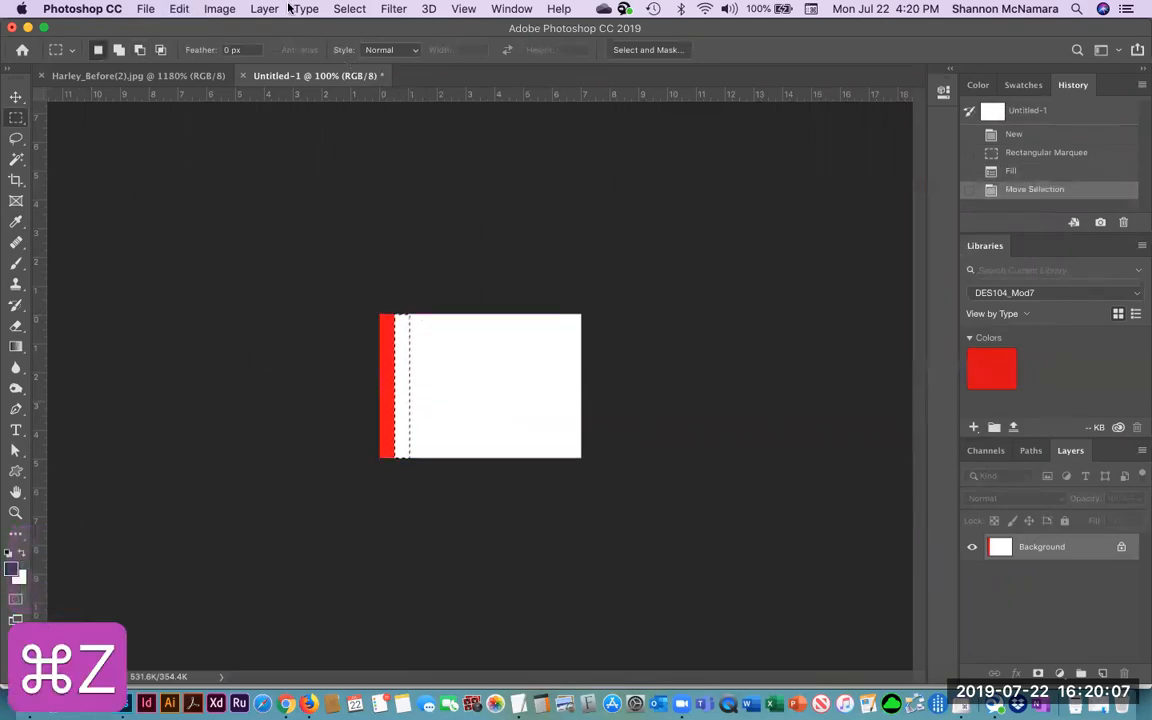
pyautogui.click(180, 9)
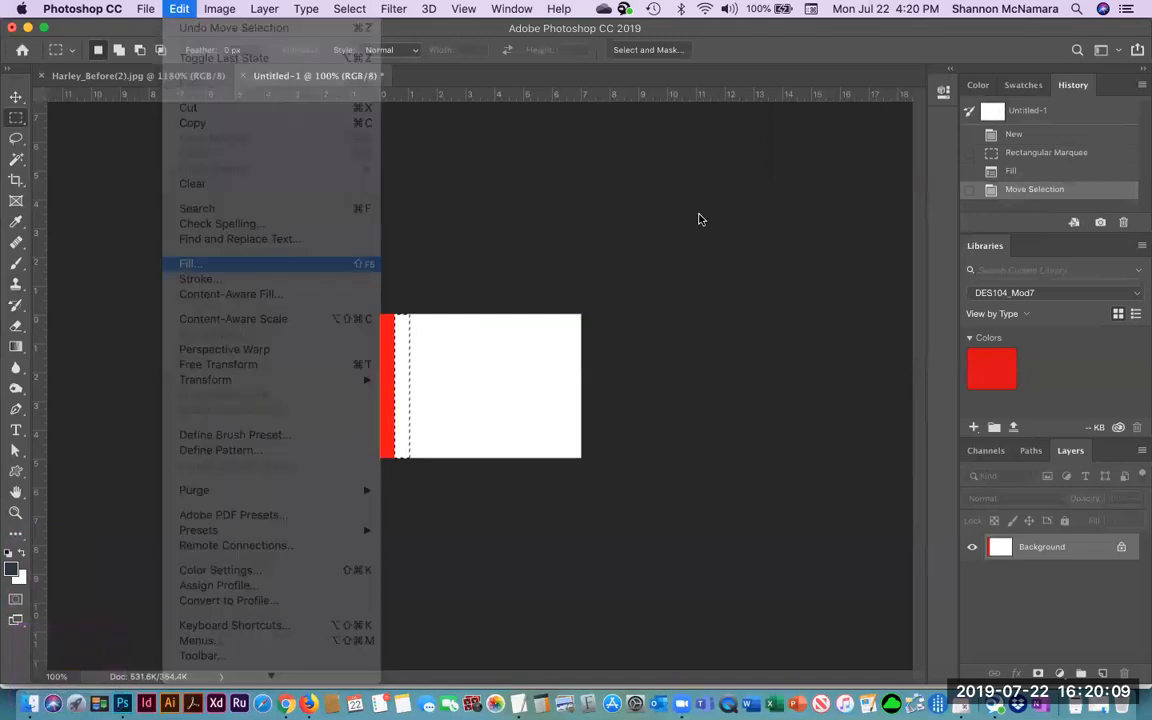
pyautogui.click(557, 261)
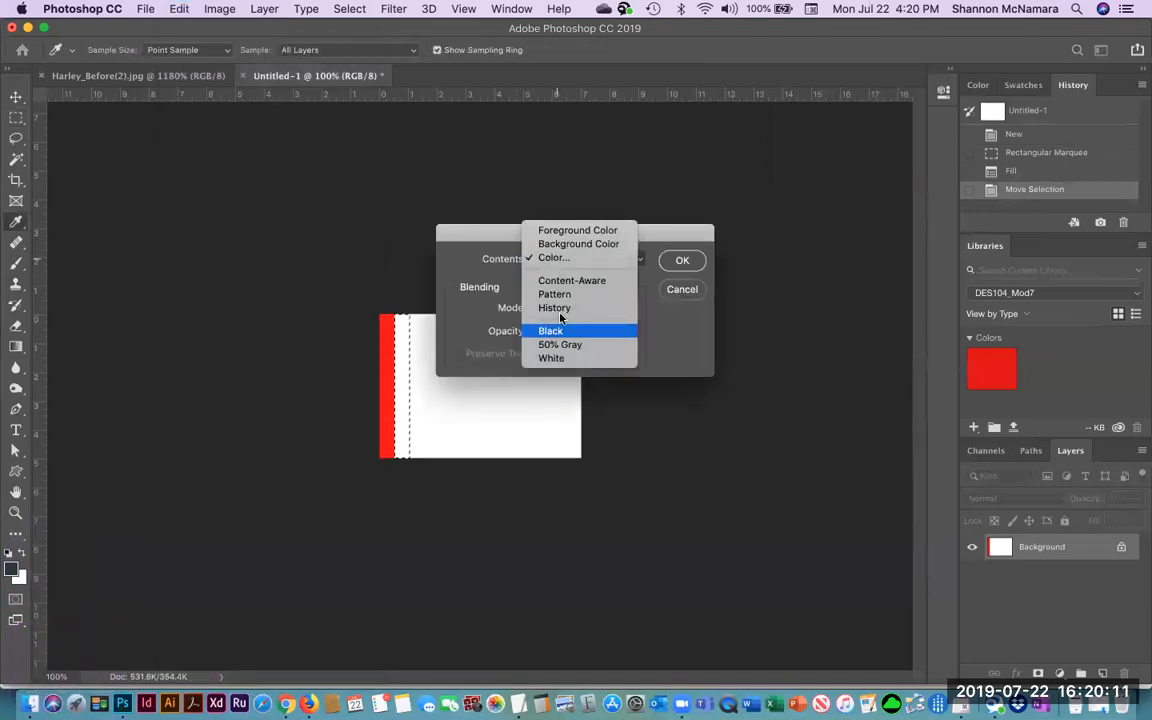
pyautogui.click(556, 259)
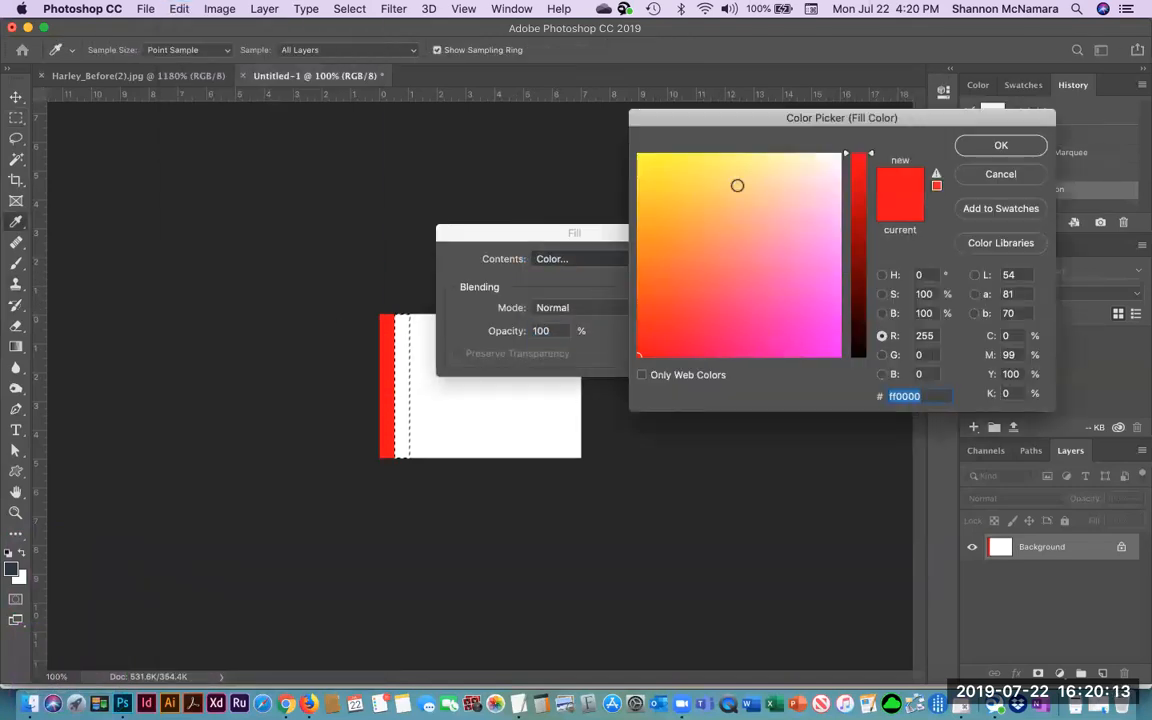
pyautogui.click(1000, 145)
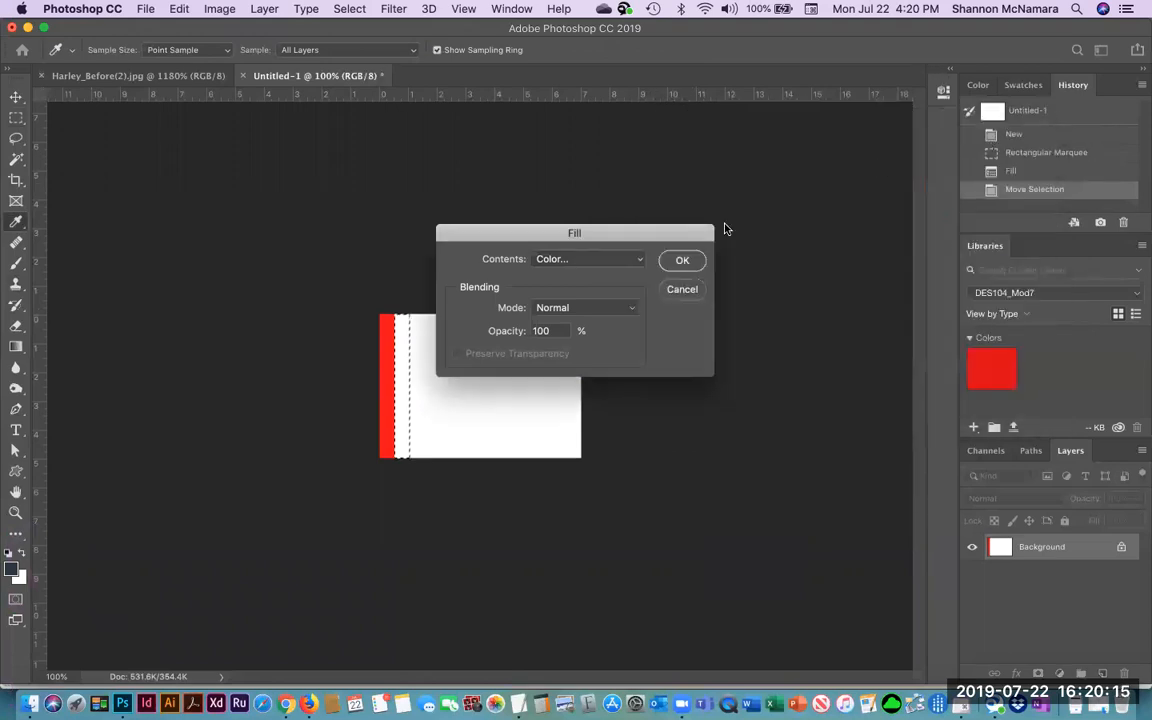
pyautogui.click(682, 260)
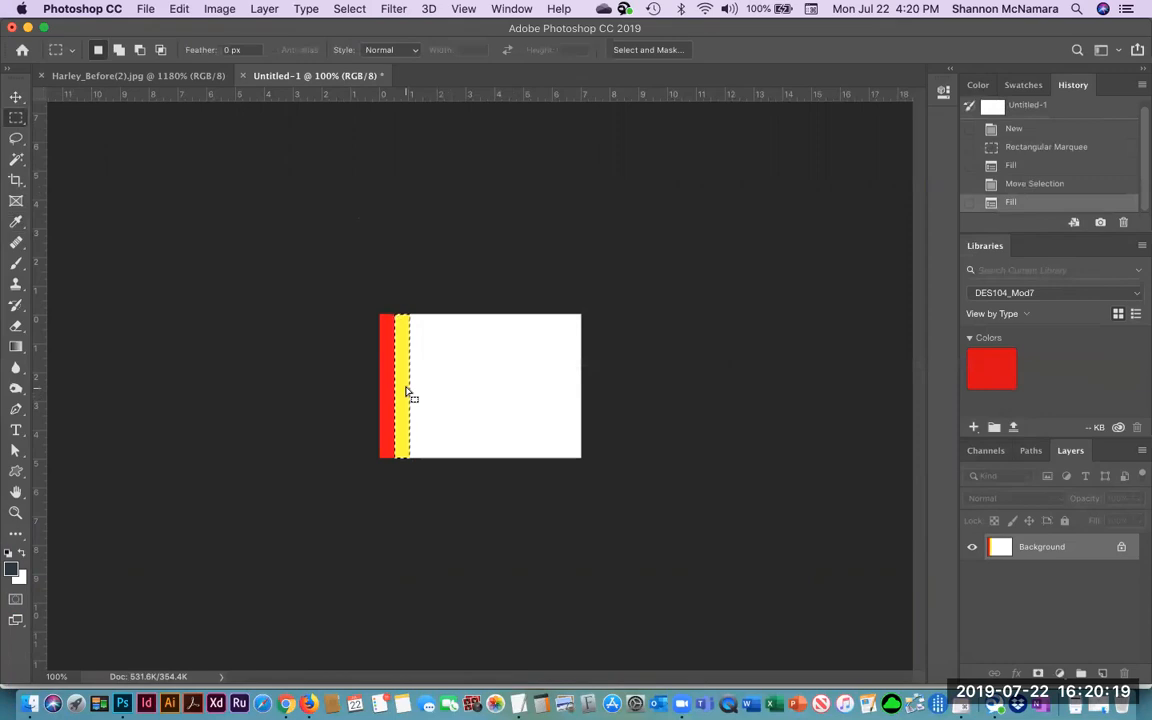
# Step: Move the strip selection directly beside the yellow stripe, fill it with blue (5851f3) at 100% opacity and deselect
pyautogui.moveTo(406, 393); pyautogui.dragTo(420, 393)
pyautogui.click(179, 9)
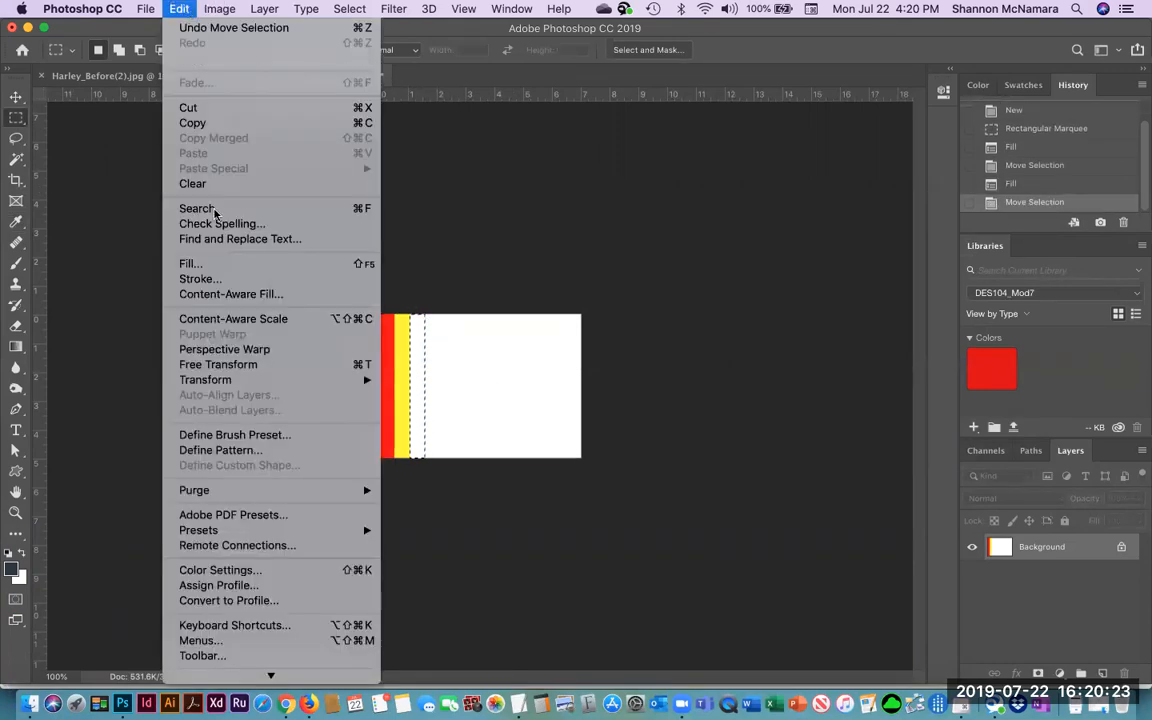
pyautogui.click(226, 264)
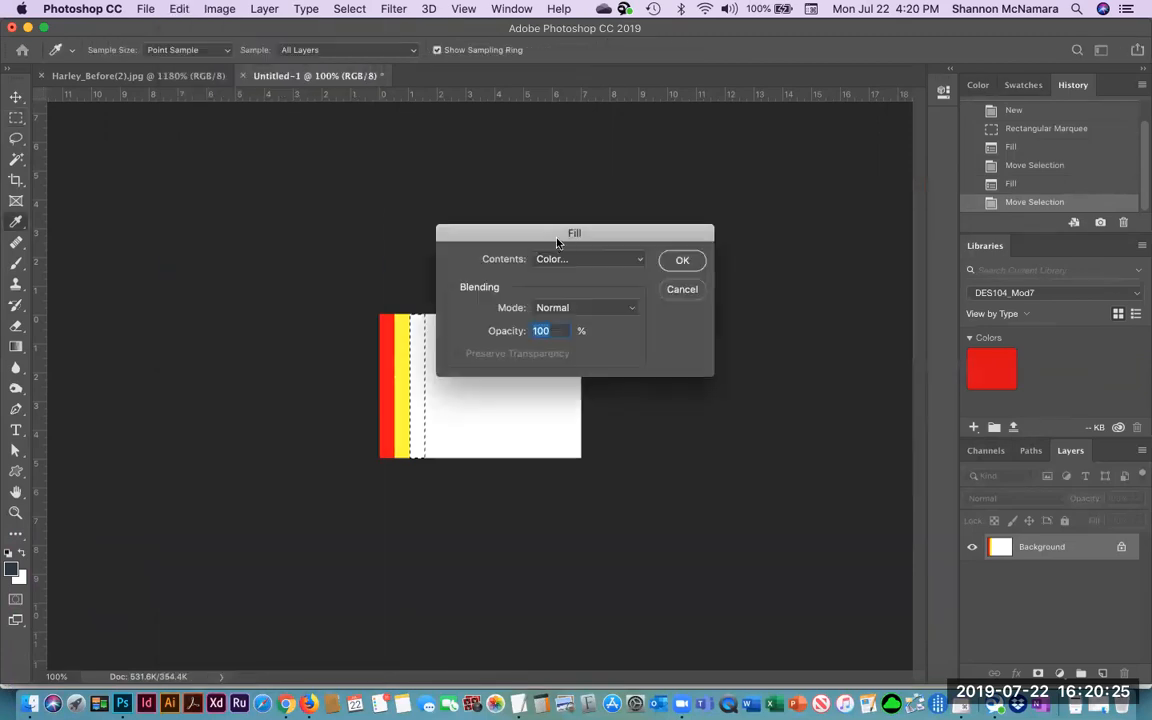
pyautogui.click(571, 262)
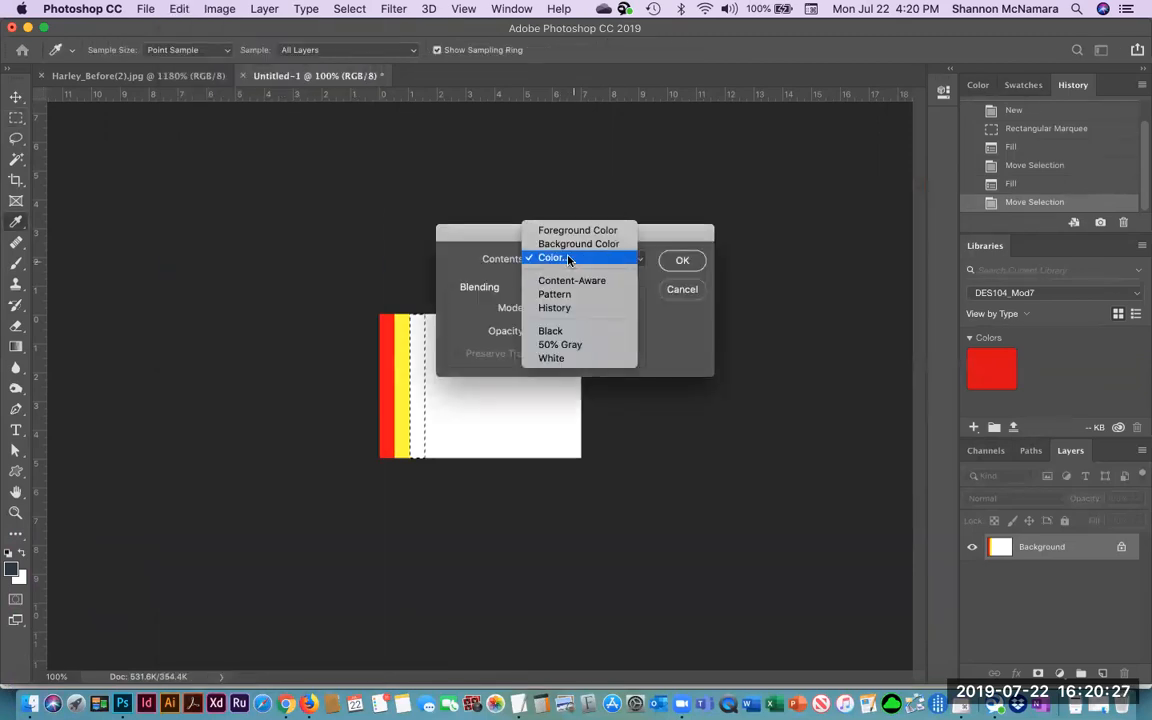
pyautogui.click(553, 257)
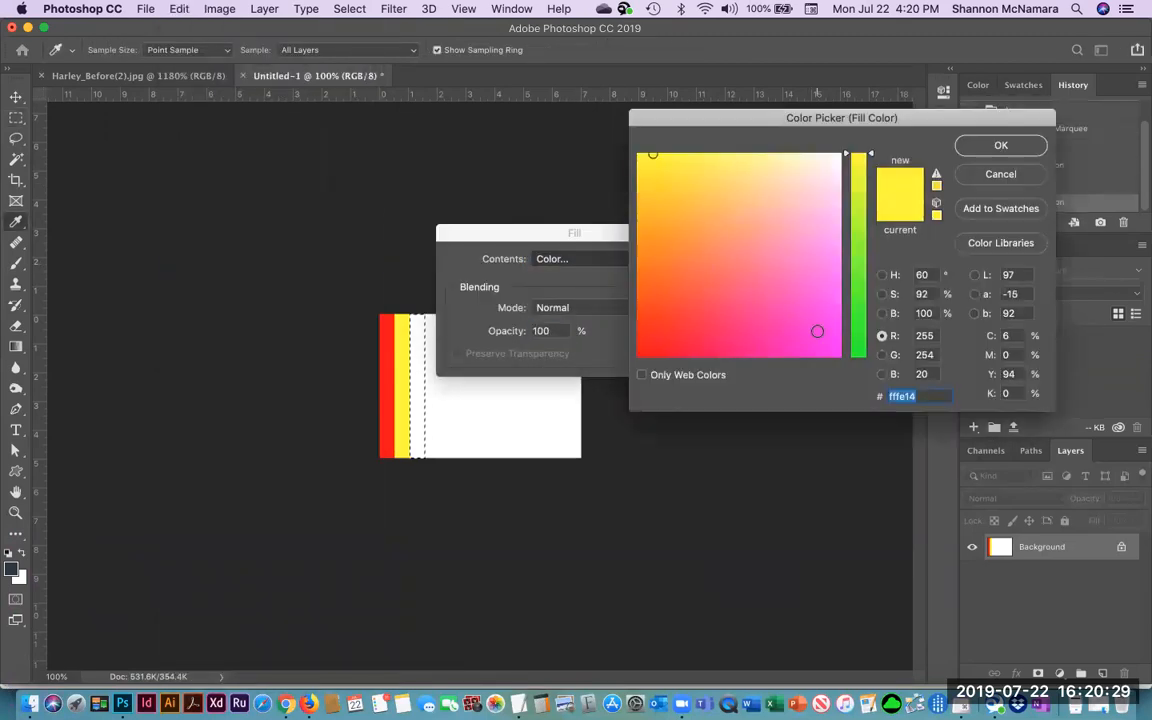
pyautogui.moveTo(871, 158); pyautogui.dragTo(859, 287)
pyautogui.click(826, 293)
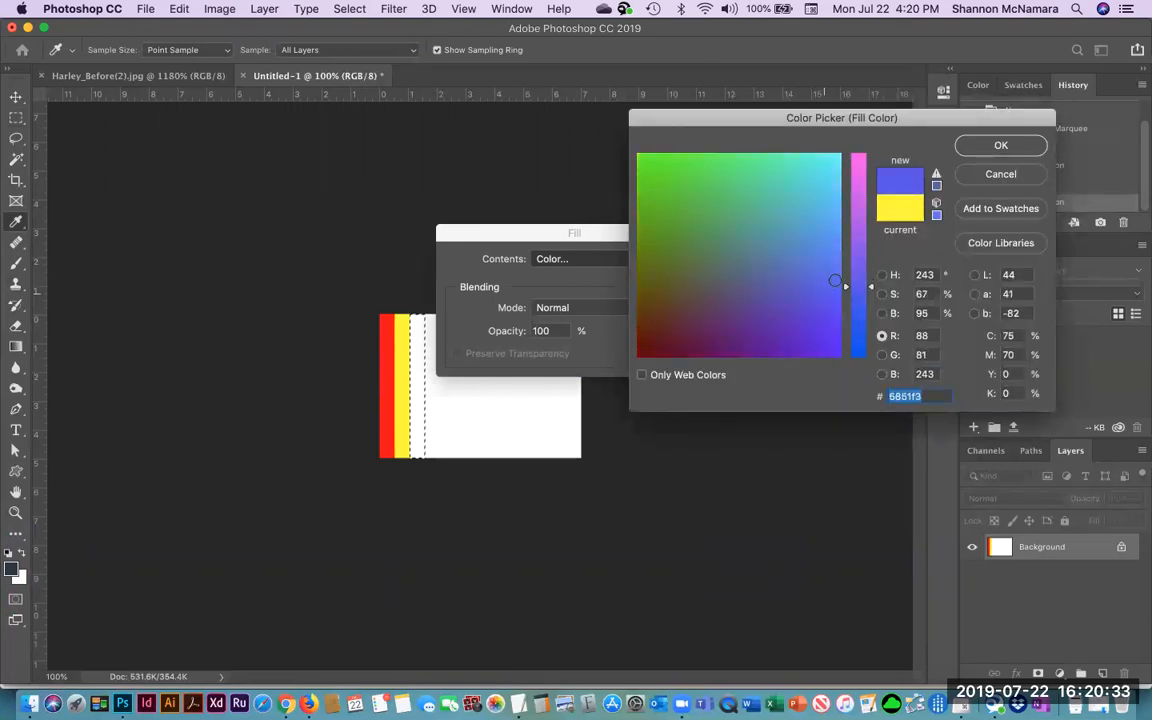
pyautogui.press('Return')
pyautogui.click(682, 261)
pyautogui.press('m')
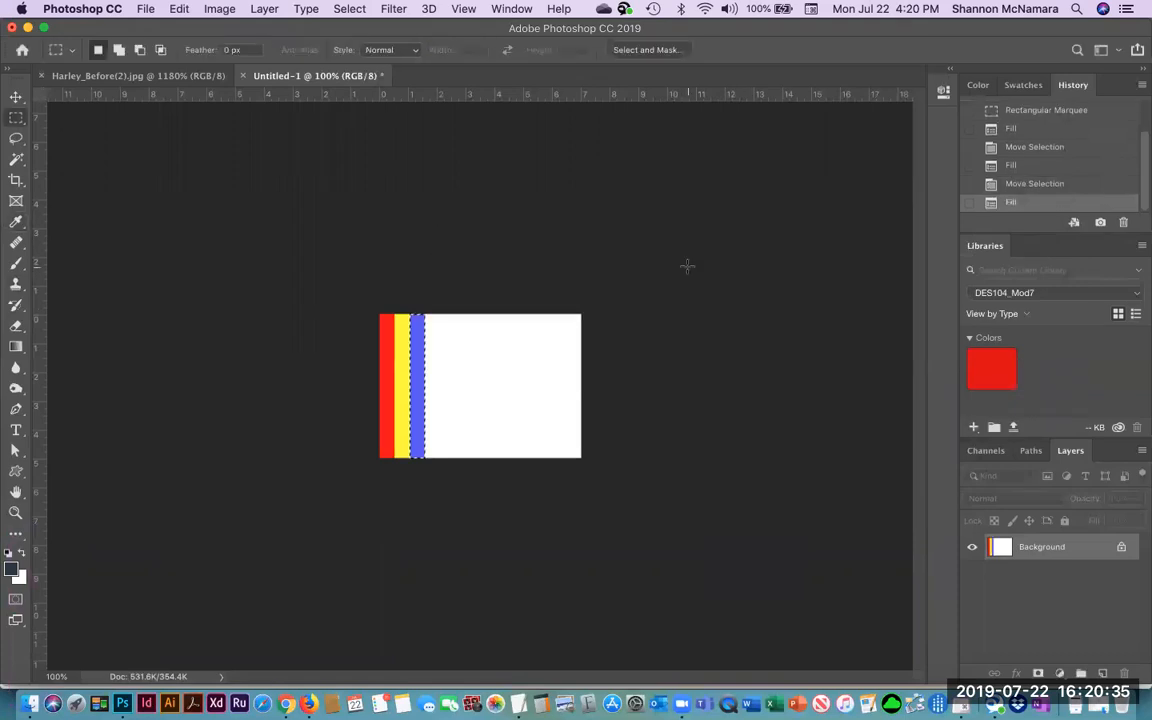
pyautogui.press('super+d')
# Step: Choose the Clone Stamp for the striped document with a 15 px brush at 100% hardness
pyautogui.press('super+0')
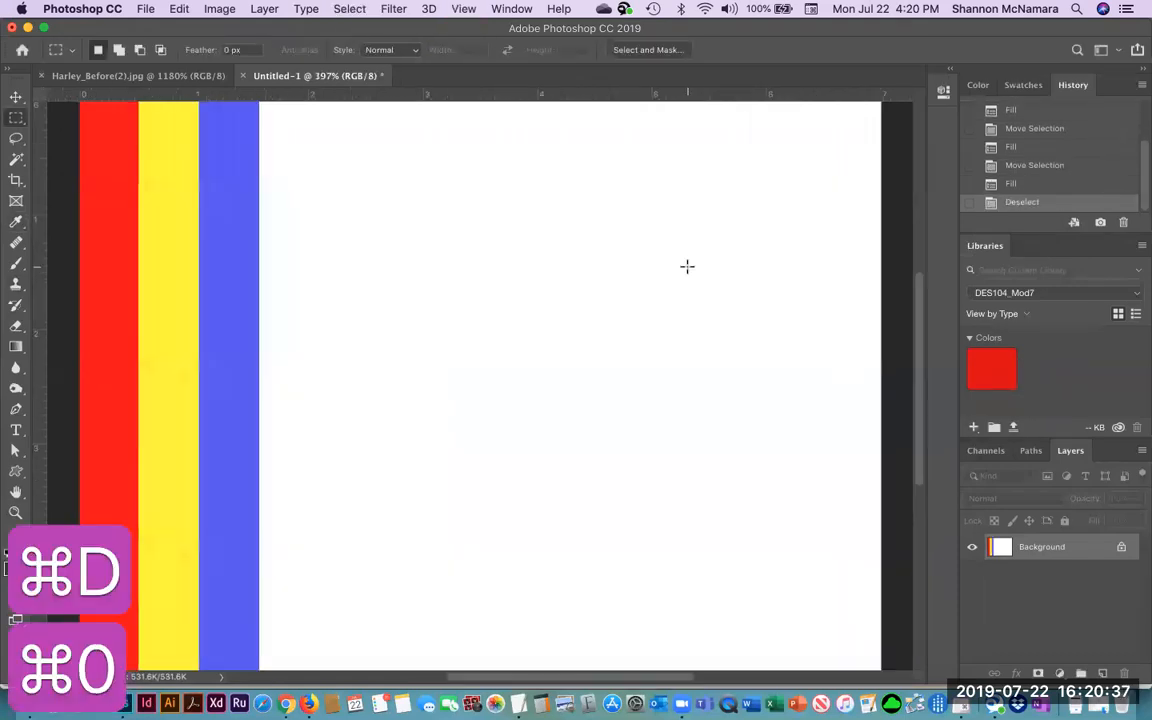
pyautogui.press('space')
pyautogui.moveTo(304, 291); pyautogui.dragTo(432, 305)
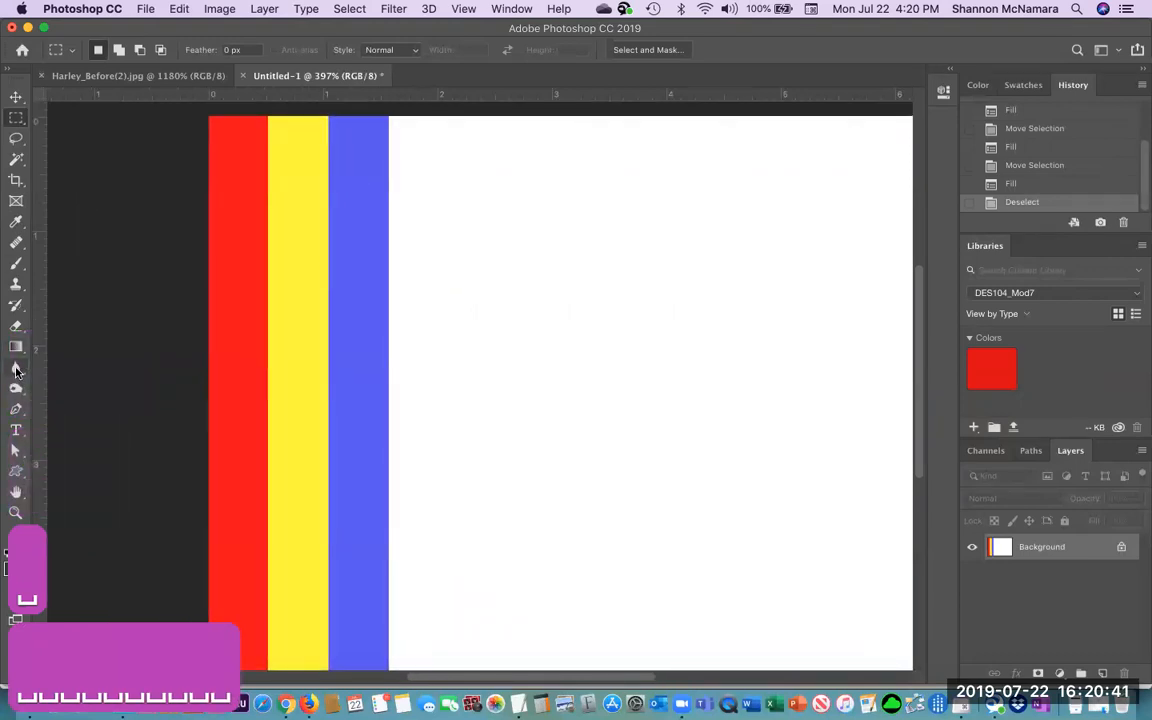
pyautogui.click(15, 285)
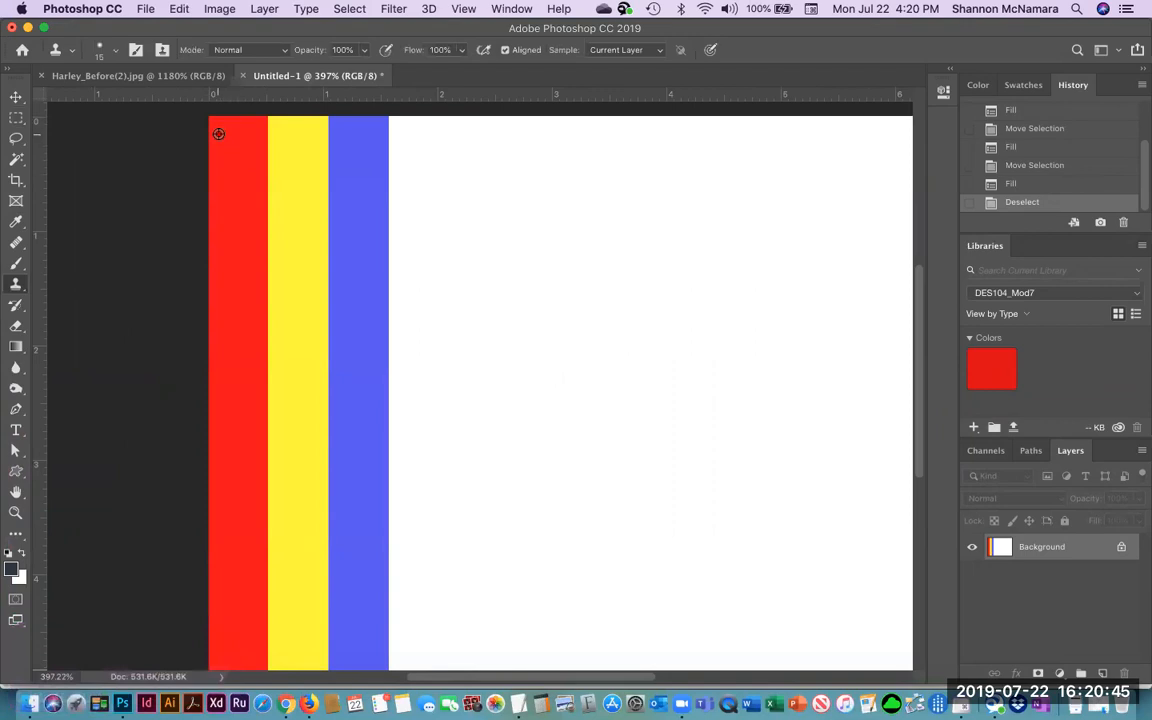
pyautogui.click(108, 50)
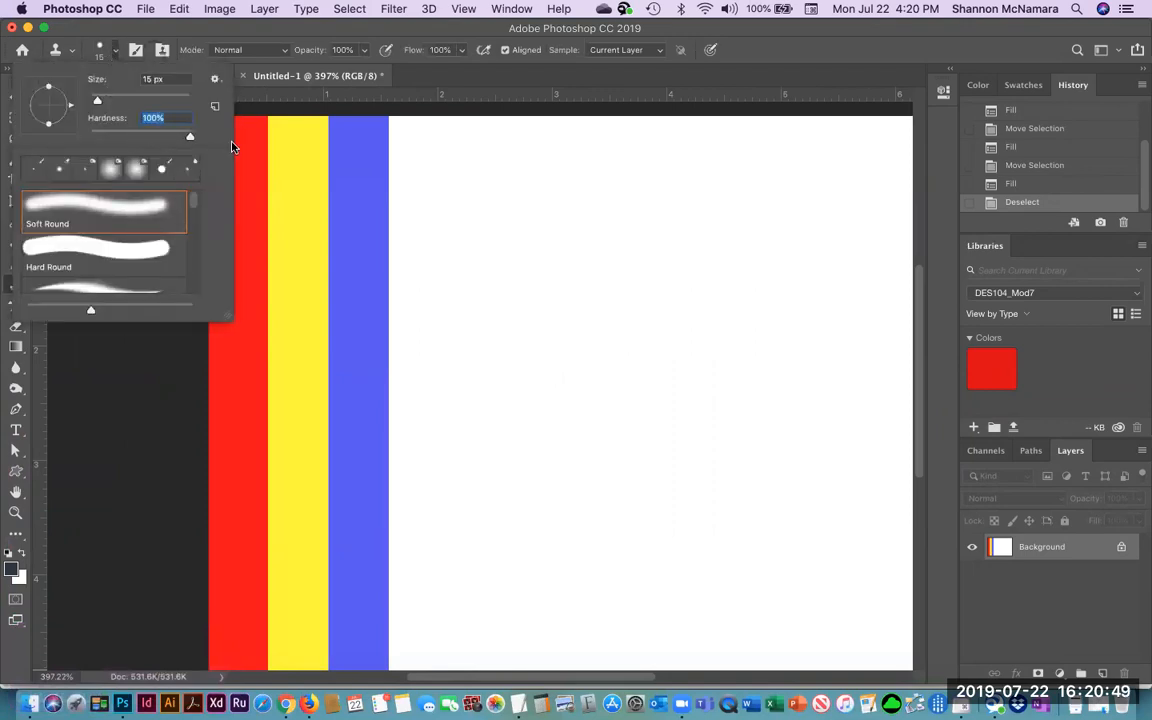
pyautogui.click(115, 52)
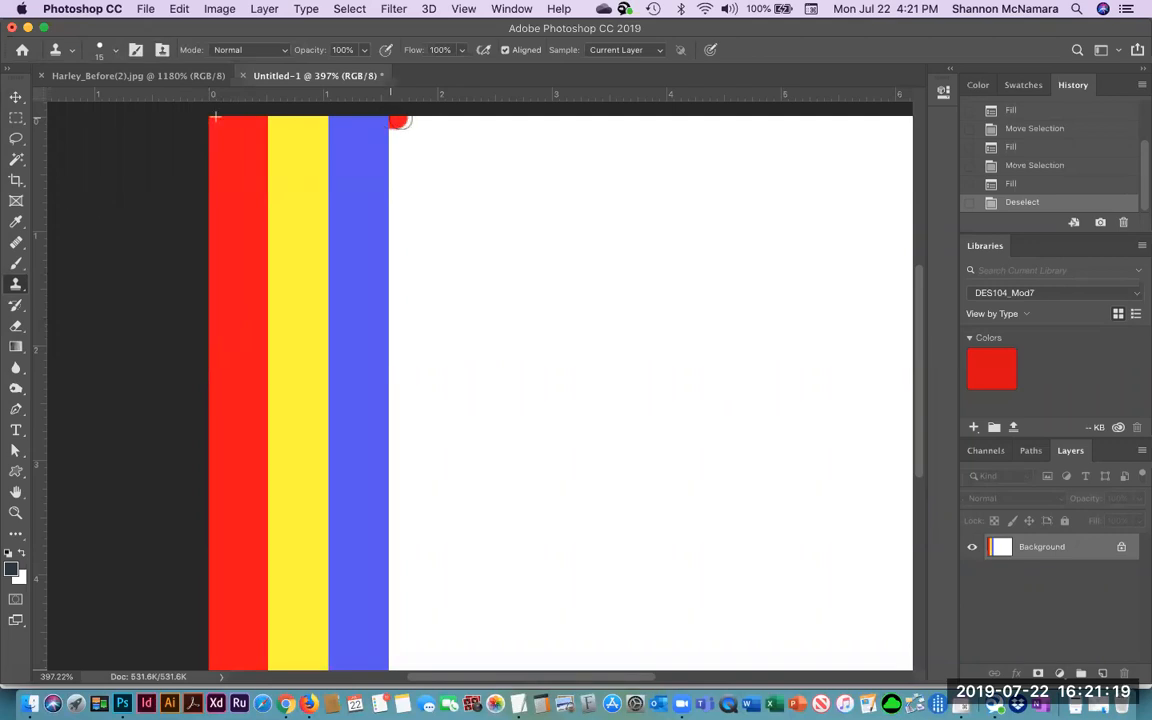
# Step: Clone the red, yellow and blue stripes into the white area beside the blue stripe over the full height, covering leftover white specks
pyautogui.moveTo(424, 120); pyautogui.dragTo(440, 121)
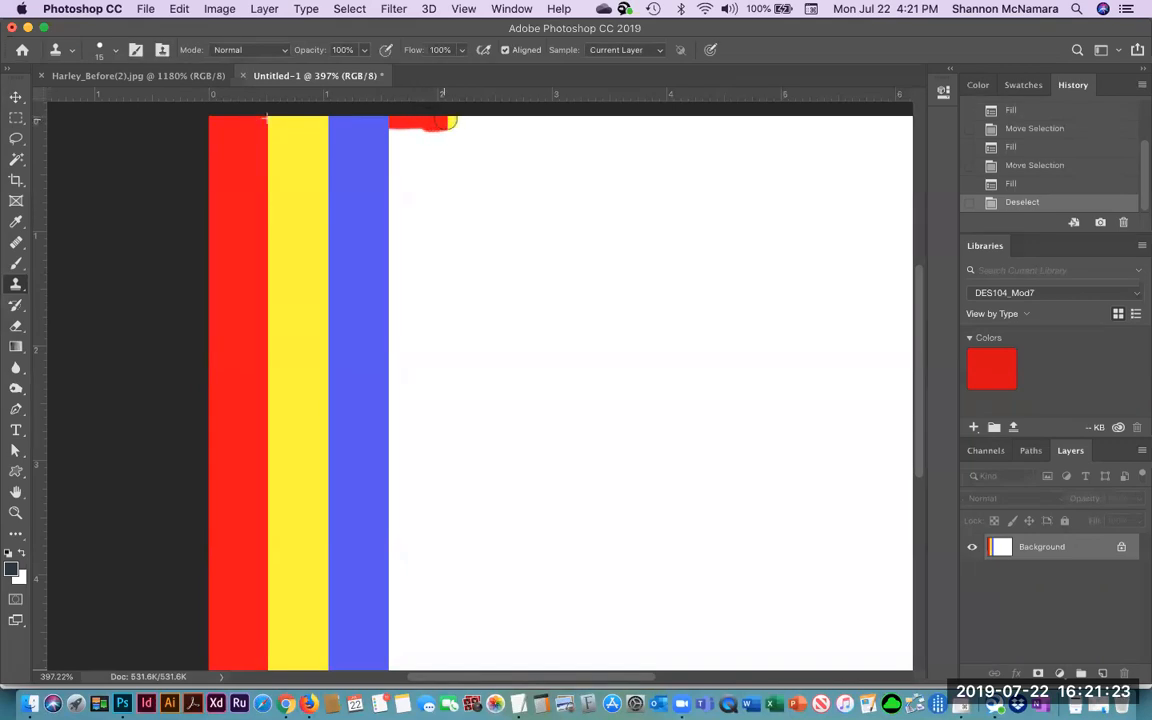
pyautogui.moveTo(471, 121)
pyautogui.mouseDown()
pyautogui.moveTo(577, 121)
pyautogui.moveTo(392, 129)
pyautogui.moveTo(568, 129)
pyautogui.moveTo(392, 141)
pyautogui.moveTo(563, 146)
pyautogui.moveTo(396, 151)
pyautogui.moveTo(560, 160)
pyautogui.moveTo(393, 169)
pyautogui.moveTo(396, 215)
pyautogui.moveTo(410, 178)
pyautogui.moveTo(410, 209)
pyautogui.moveTo(420, 182)
pyautogui.moveTo(434, 192)
pyautogui.moveTo(439, 164)
pyautogui.moveTo(446, 213)
pyautogui.moveTo(457, 175)
pyautogui.moveTo(457, 230)
pyautogui.moveTo(477, 169)
pyautogui.moveTo(476, 214)
pyautogui.moveTo(506, 175)
pyautogui.moveTo(548, 240)
pyautogui.moveTo(558, 158)
pyautogui.moveTo(560, 267)
pyautogui.moveTo(527, 211)
pyautogui.moveTo(509, 228)
pyautogui.moveTo(504, 216)
pyautogui.moveTo(522, 300)
pyautogui.moveTo(512, 322)
pyautogui.moveTo(483, 221)
pyautogui.moveTo(465, 247)
pyautogui.moveTo(458, 231)
pyautogui.moveTo(450, 316)
pyautogui.moveTo(410, 300)
pyautogui.moveTo(440, 333)
pyautogui.moveTo(390, 195)
pyautogui.moveTo(423, 352)
pyautogui.moveTo(393, 224)
pyautogui.moveTo(401, 391)
pyautogui.moveTo(412, 345)
pyautogui.moveTo(423, 480)
pyautogui.moveTo(460, 314)
pyautogui.moveTo(484, 474)
pyautogui.moveTo(548, 299)
pyautogui.moveTo(522, 277)
pyautogui.moveTo(545, 275)
pyautogui.moveTo(558, 612)
pyautogui.moveTo(487, 654)
pyautogui.moveTo(458, 560)
pyautogui.moveTo(466, 586)
pyautogui.moveTo(454, 471)
pyautogui.moveTo(420, 590)
pyautogui.moveTo(395, 480)
pyautogui.moveTo(404, 656)
pyautogui.moveTo(391, 658)
pyautogui.moveTo(355, 600)
pyautogui.moveTo(420, 600)
pyautogui.moveTo(468, 703)
pyautogui.moveTo(524, 635)
pyautogui.moveTo(558, 636)
pyautogui.moveTo(530, 587)
pyautogui.moveTo(536, 654)
pyautogui.moveTo(532, 593)
pyautogui.moveTo(560, 586)
pyautogui.moveTo(489, 373)
pyautogui.mouseUp()
pyautogui.scroll(-5, 489, 373)
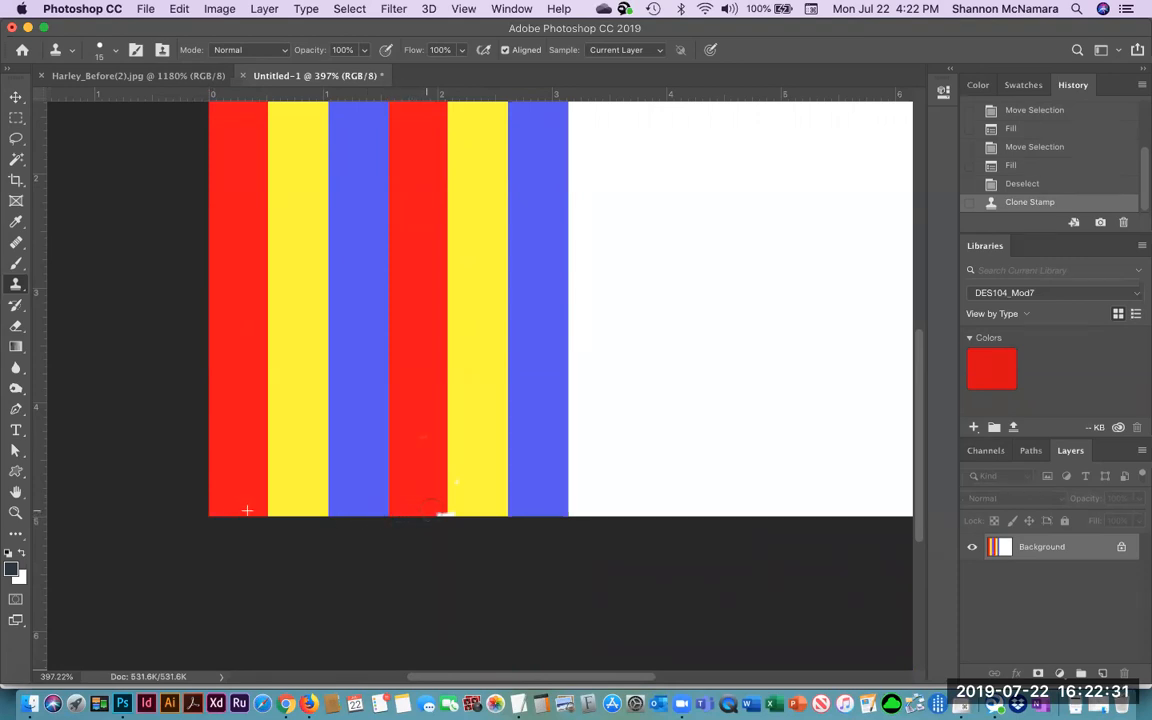
pyautogui.click(440, 513)
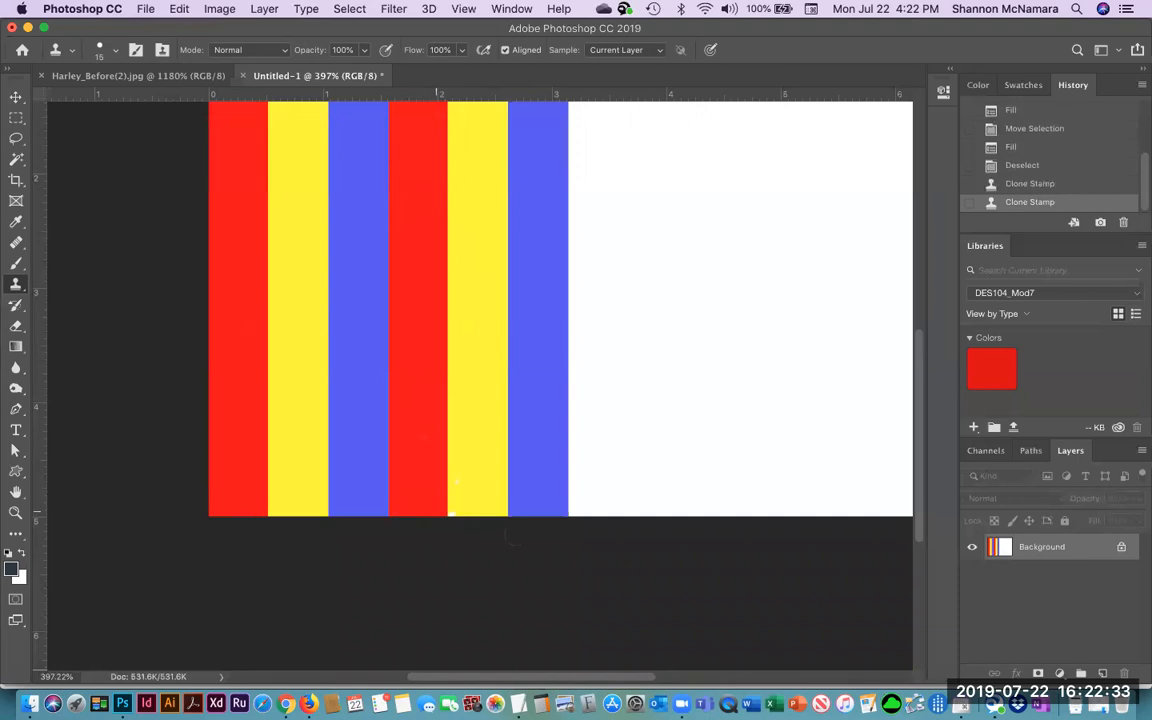
pyautogui.click(456, 485)
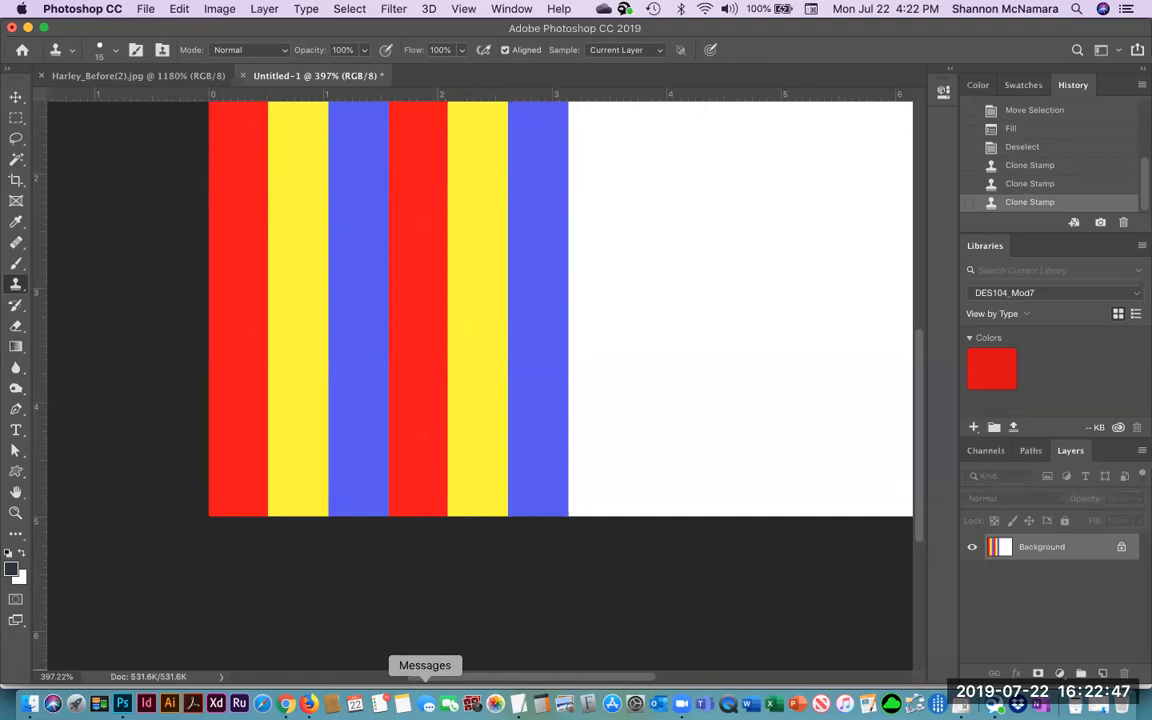
pyautogui.press('super+0')
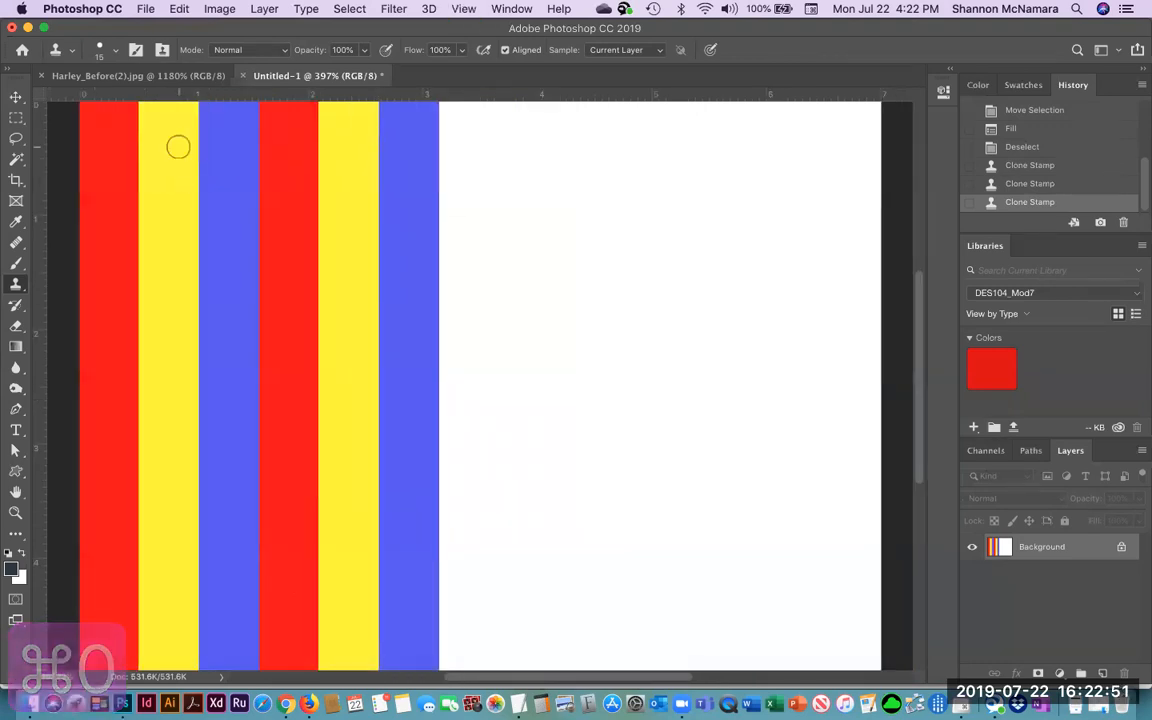
# Step: Return to the Harley_Before(2).jpg portrait, sample clean backdrop and clone over the three dark spots beside the woman's hair
pyautogui.click(150, 76)
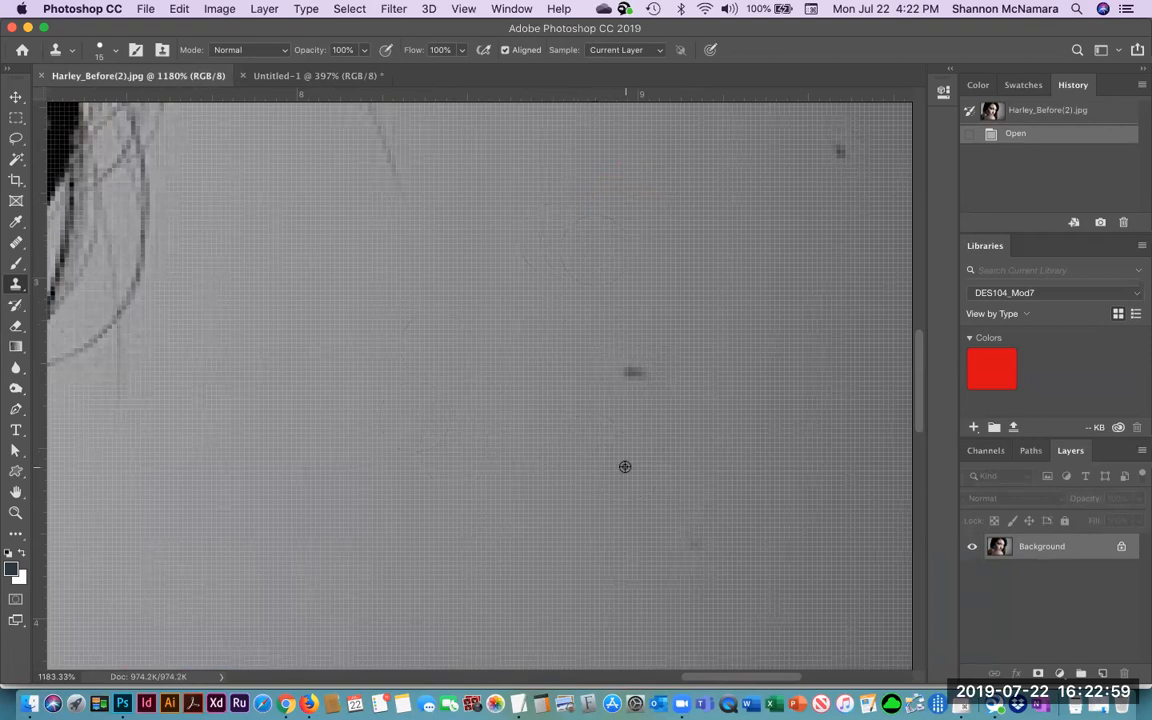
pyautogui.keyDown('alt'); pyautogui.click(280, 450); pyautogui.keyUp('alt')
pyautogui.click(571, 437)
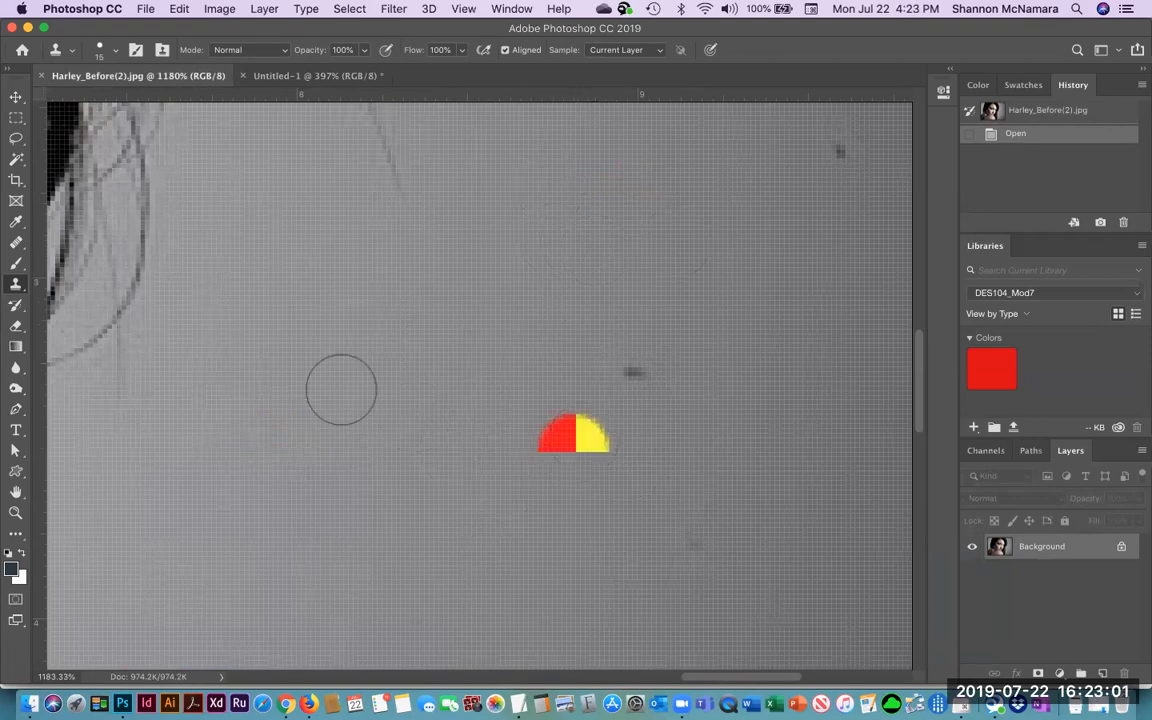
pyautogui.click(545, 419)
pyautogui.click(576, 458)
pyautogui.click(584, 455)
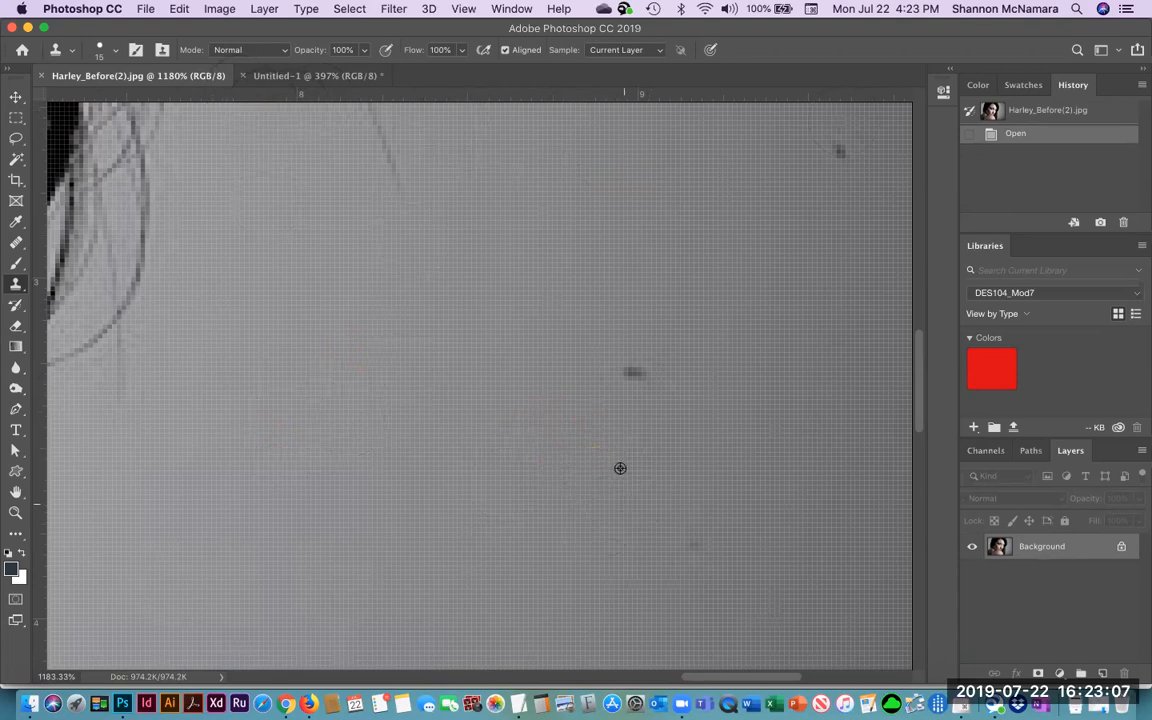
pyautogui.click(630, 373)
pyautogui.click(629, 383)
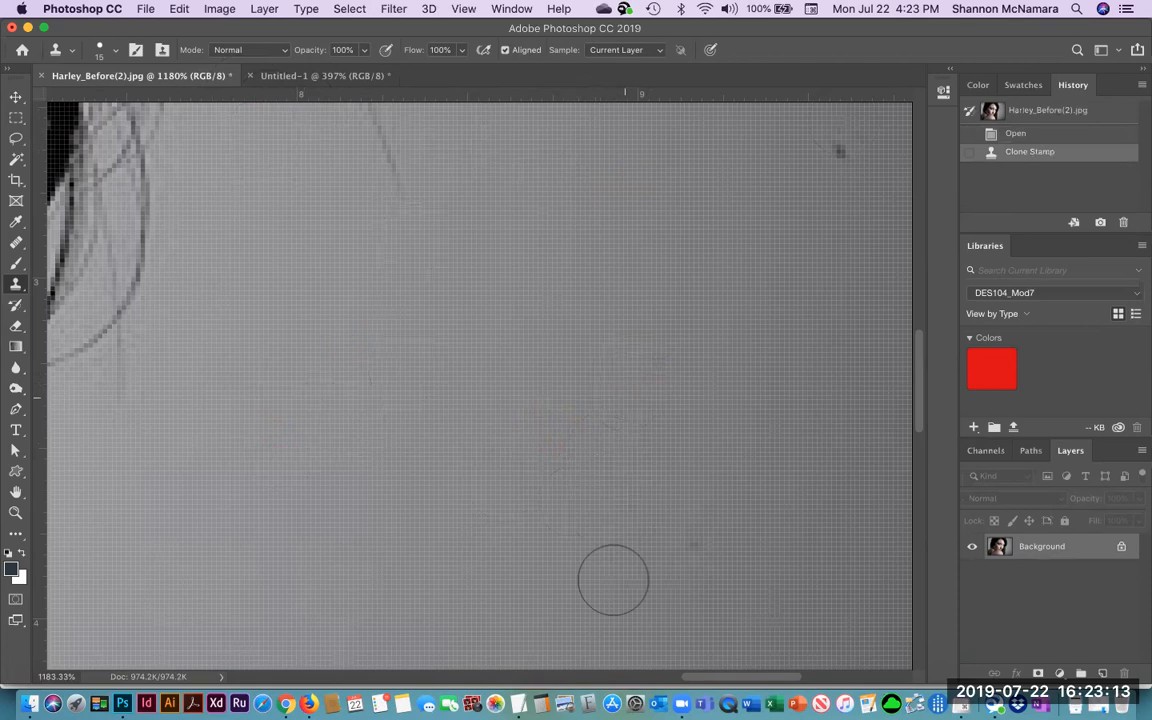
pyautogui.click(690, 550)
pyautogui.click(843, 147)
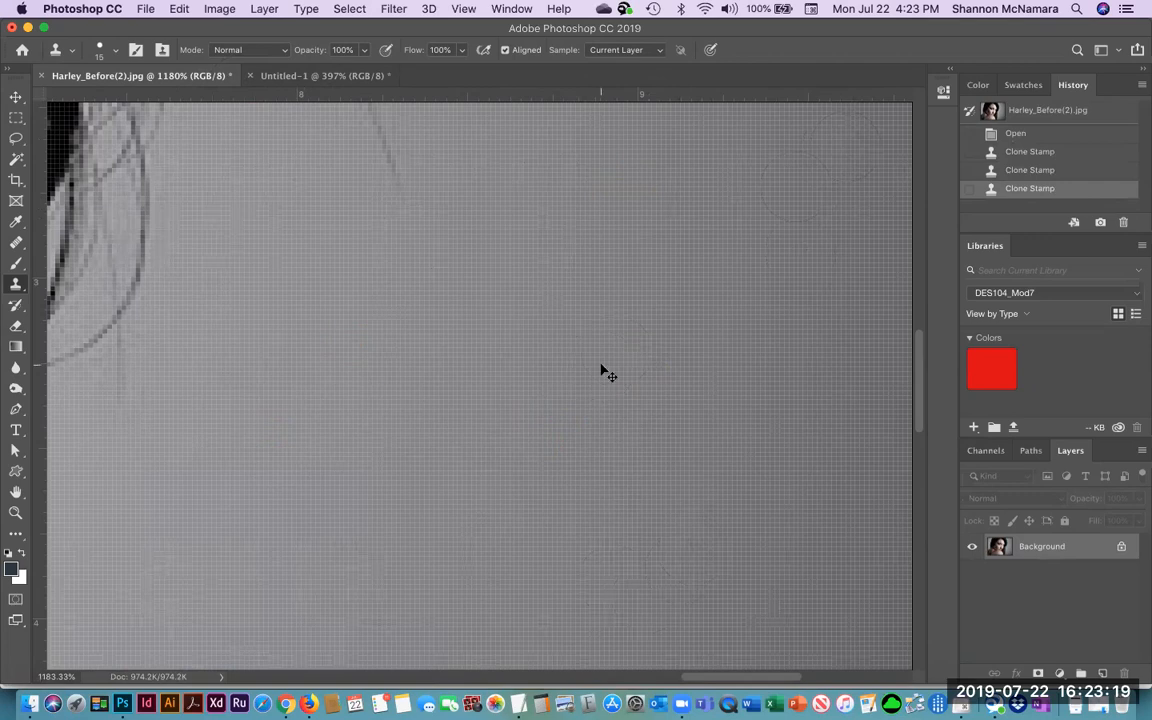
# Step: Turn off the extras to hide the pixel grid over the magnified dark speck low in the backdrop
pyautogui.press('super+minus')
pyautogui.press('super+minus')
pyautogui.press('super+minus')
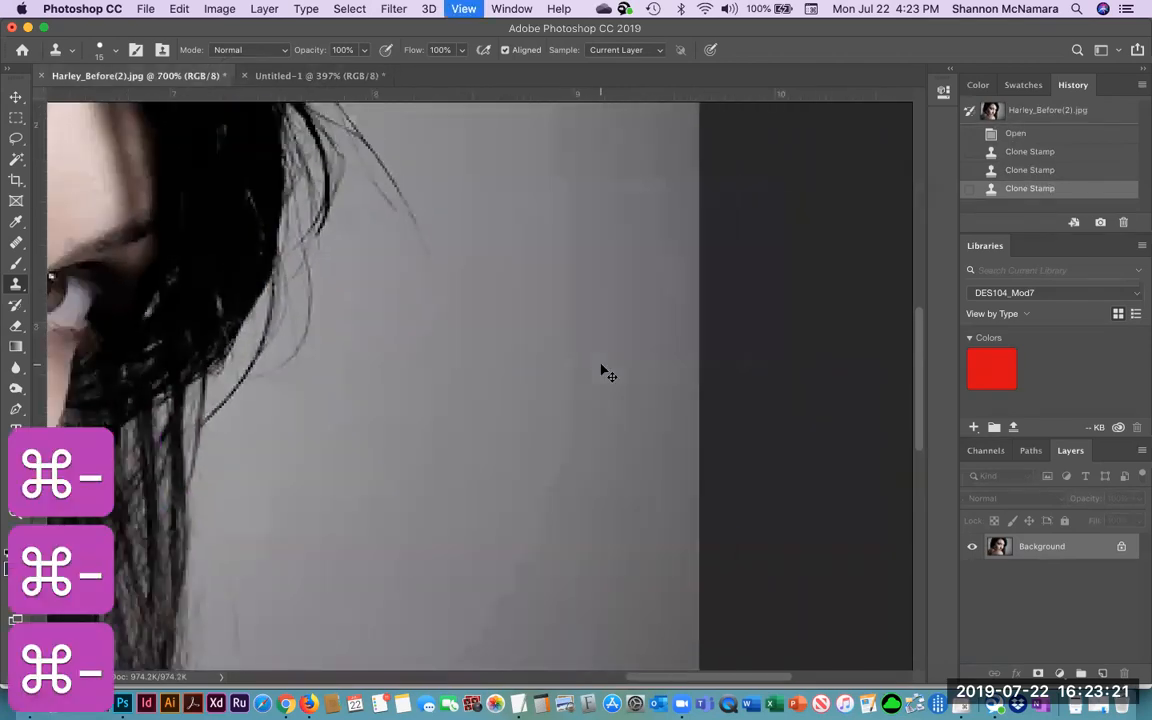
pyautogui.press('super+minus')
pyautogui.press('super+minus')
pyautogui.press('space')
pyautogui.moveTo(576, 585); pyautogui.dragTo(609, 464)
pyautogui.press('z')
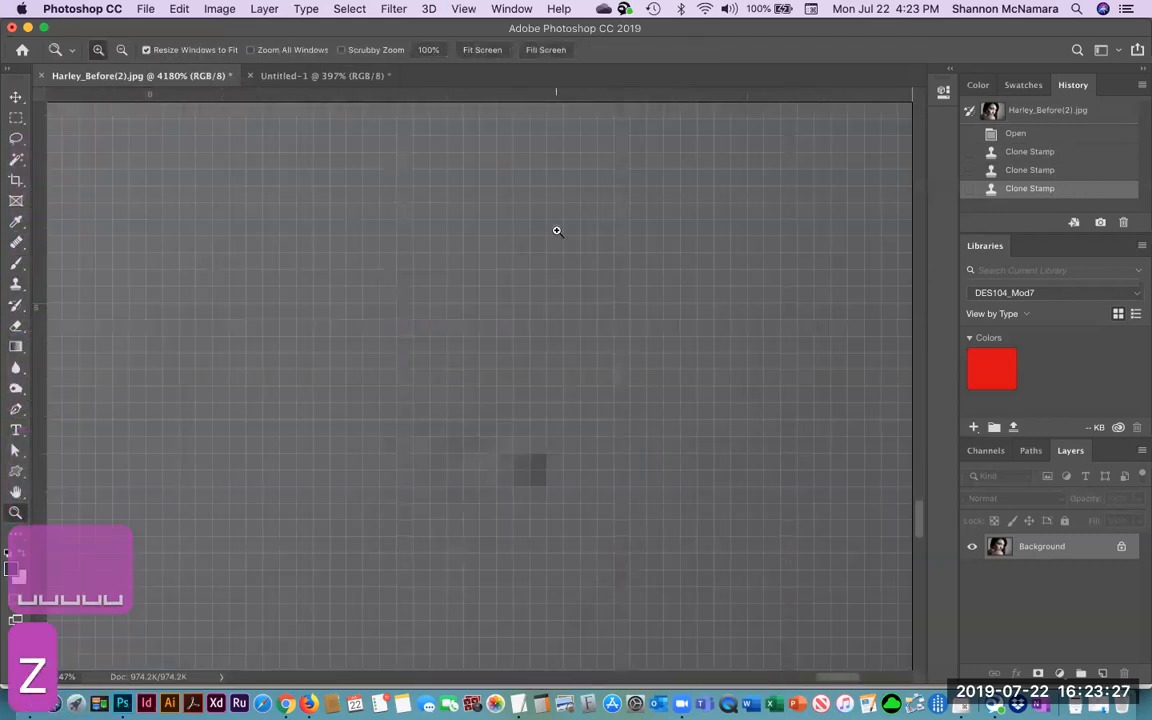
pyautogui.click(463, 8)
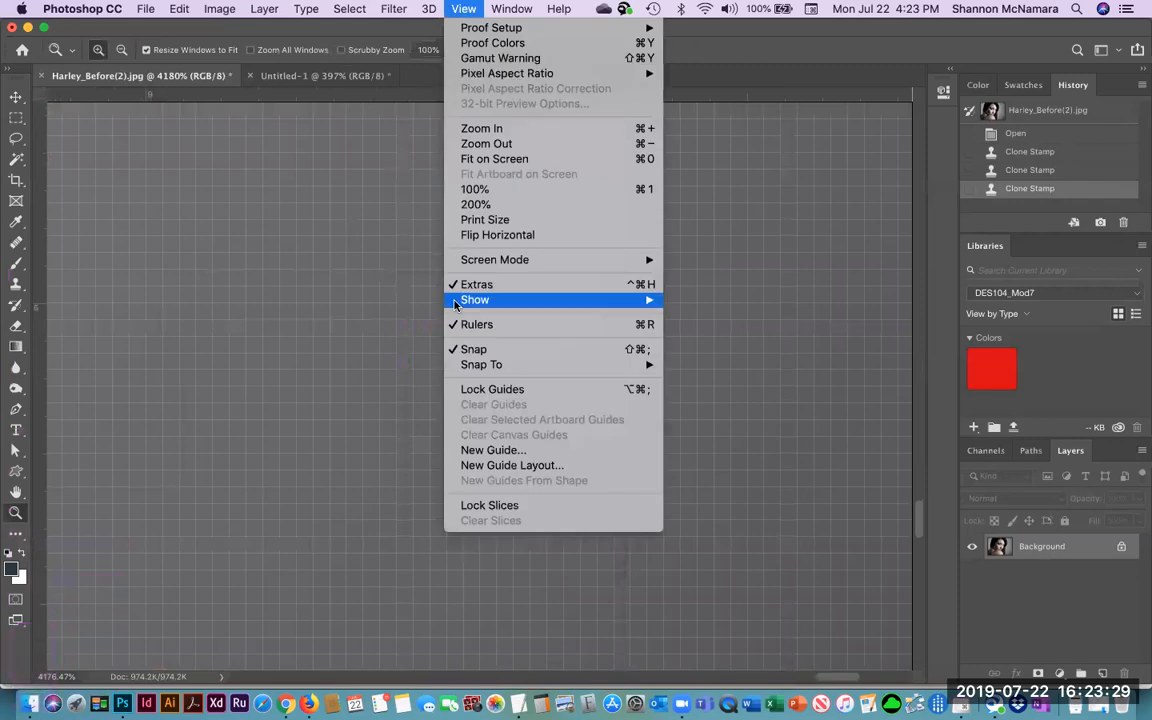
pyautogui.click(532, 287)
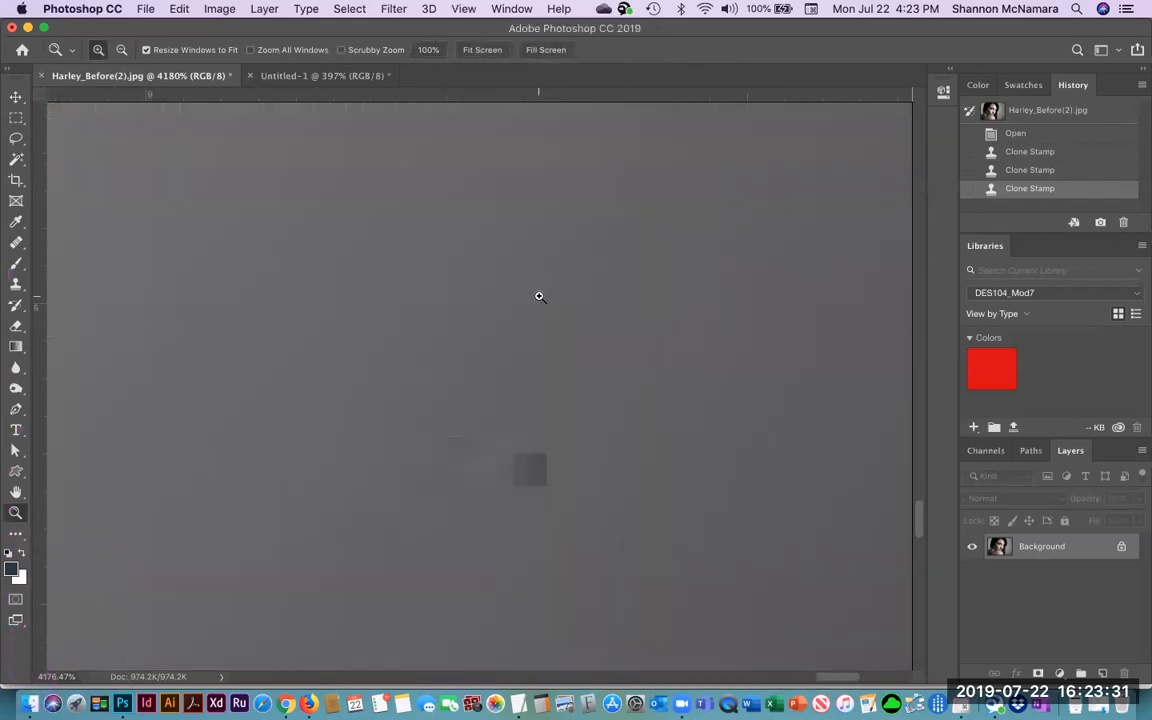
# Step: Sample clean backdrop above the remaining dark speck and clone over it
pyautogui.press('s')
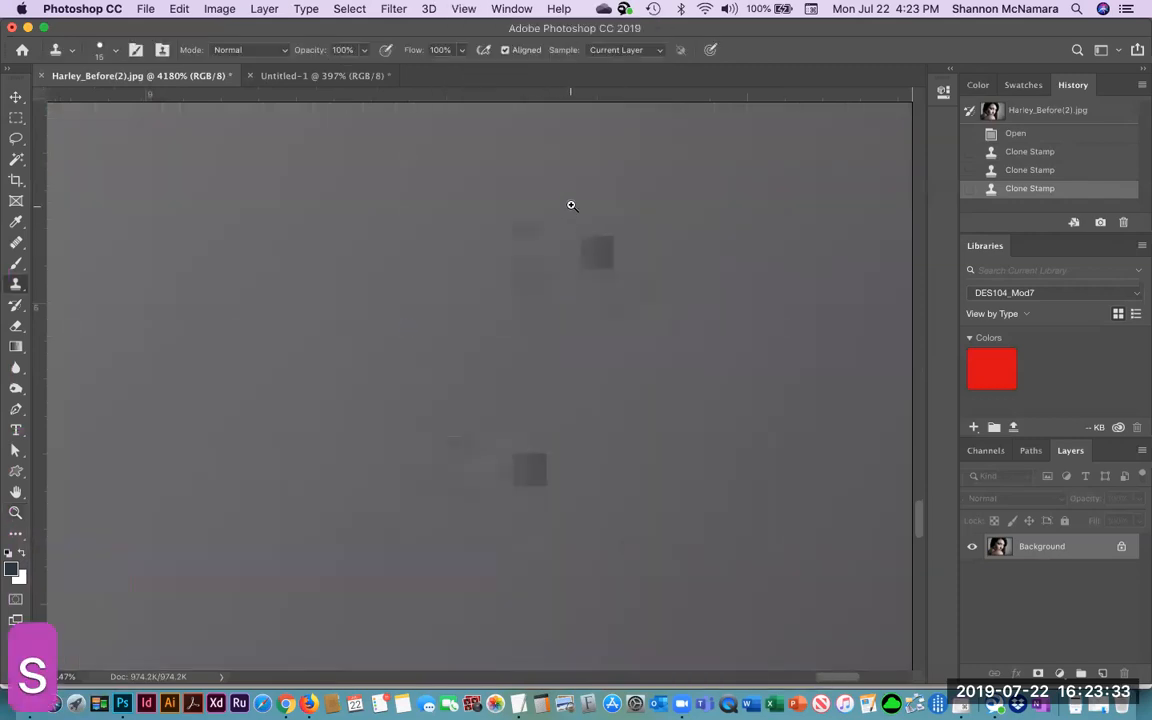
pyautogui.moveTo(571, 205); pyautogui.dragTo(580, 213)
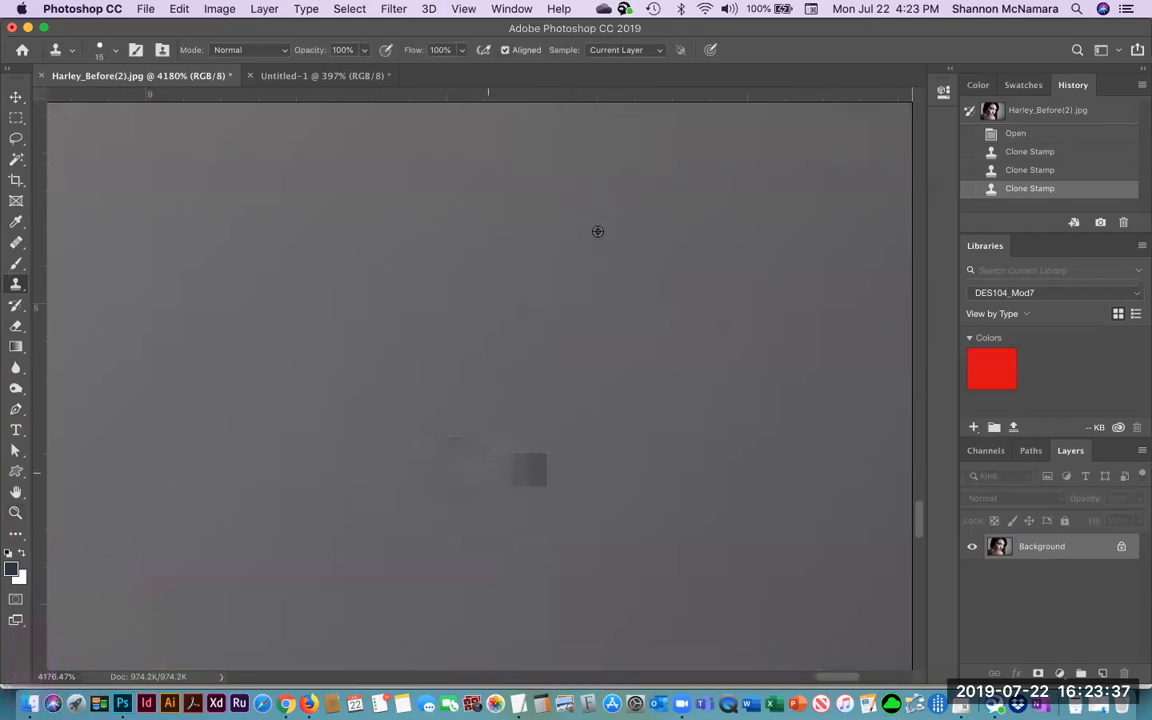
pyautogui.moveTo(484, 441); pyautogui.dragTo(522, 430)
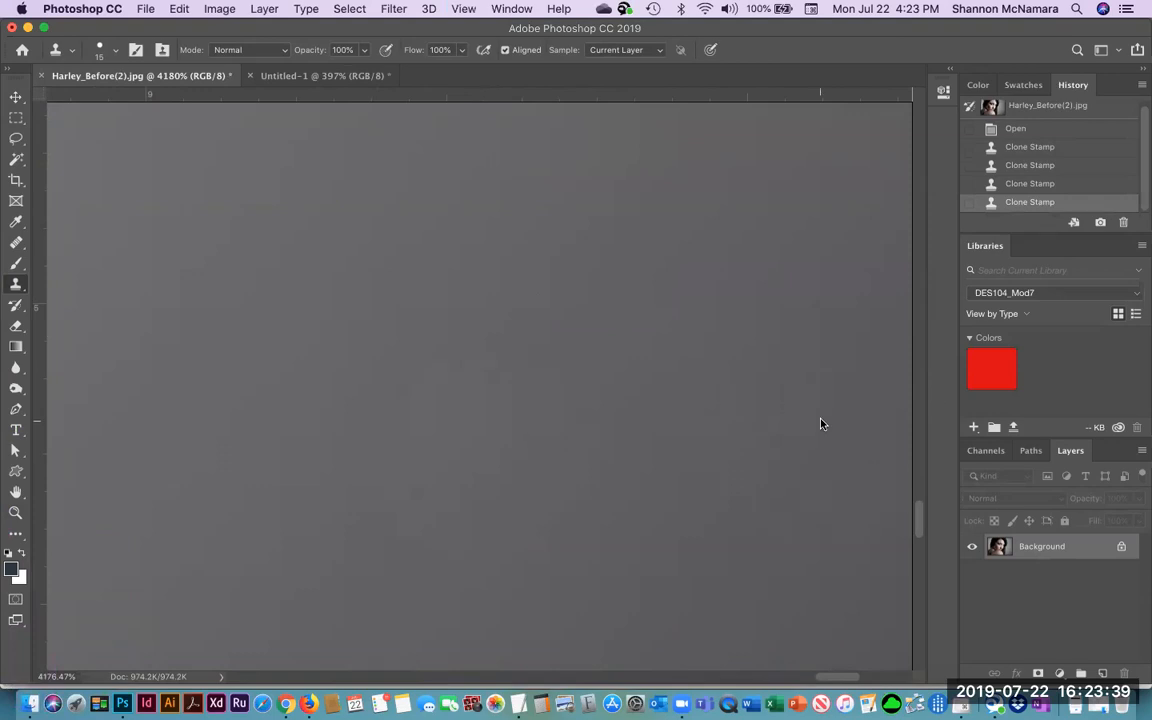
# Step: Examine the woman's skin around the eyes, nose and cheek at 800% zoom
pyautogui.press('super+minus')
pyautogui.press('super+minus')
pyautogui.press('super+minus')
pyautogui.press('super+minus')
pyautogui.press('super+minus')
pyautogui.press('space')
pyautogui.moveTo(810, 425)
pyautogui.mouseDown()
pyautogui.moveTo(630, 350)
pyautogui.moveTo(478, 404)
pyautogui.moveTo(429, 275)
pyautogui.moveTo(802, 538)
pyautogui.moveTo(419, 352)
pyautogui.moveTo(514, 455)
pyautogui.moveTo(476, 283)
pyautogui.moveTo(493, 343)
pyautogui.moveTo(697, 255)
pyautogui.moveTo(465, 342)
pyautogui.moveTo(558, 319)
pyautogui.moveTo(611, 218)
pyautogui.mouseUp()
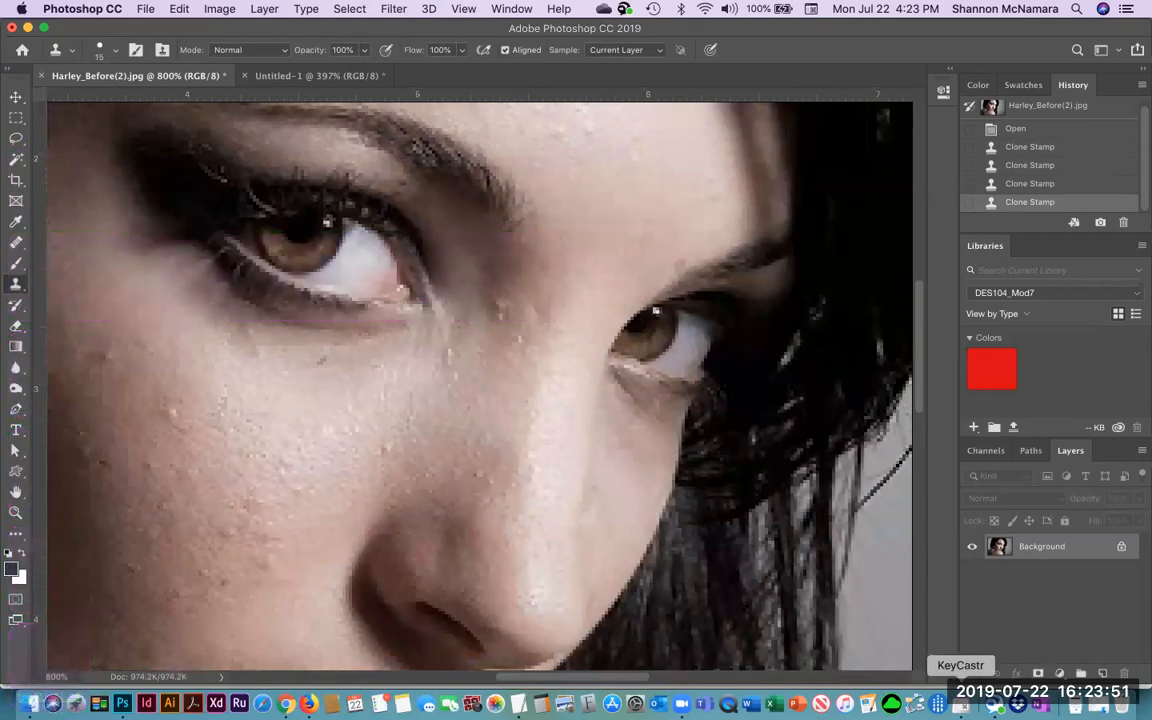
pyautogui.click(960, 703)
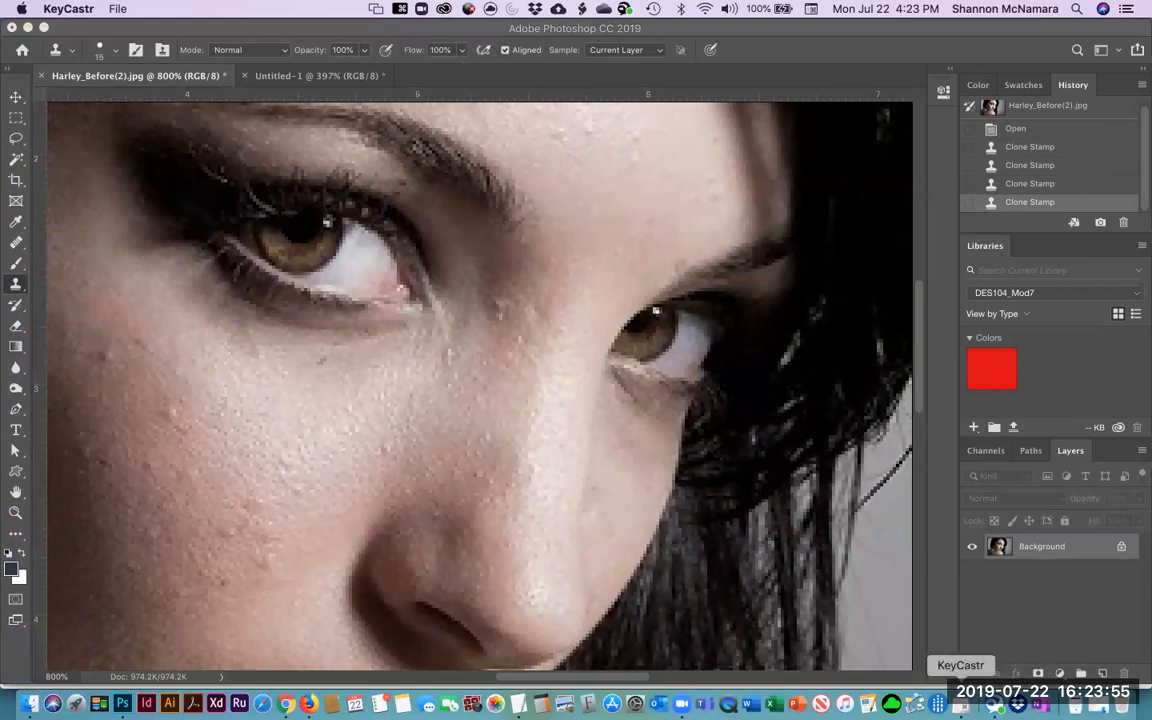
pyautogui.click(401, 326)
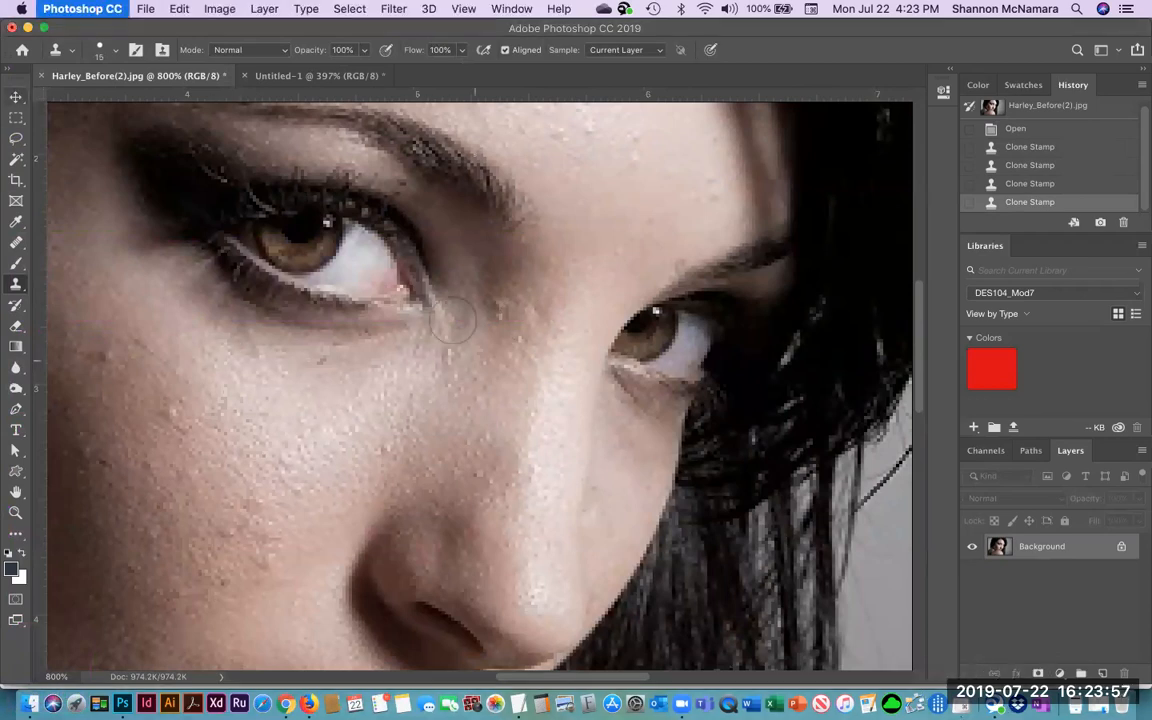
pyautogui.press('super+Tab')
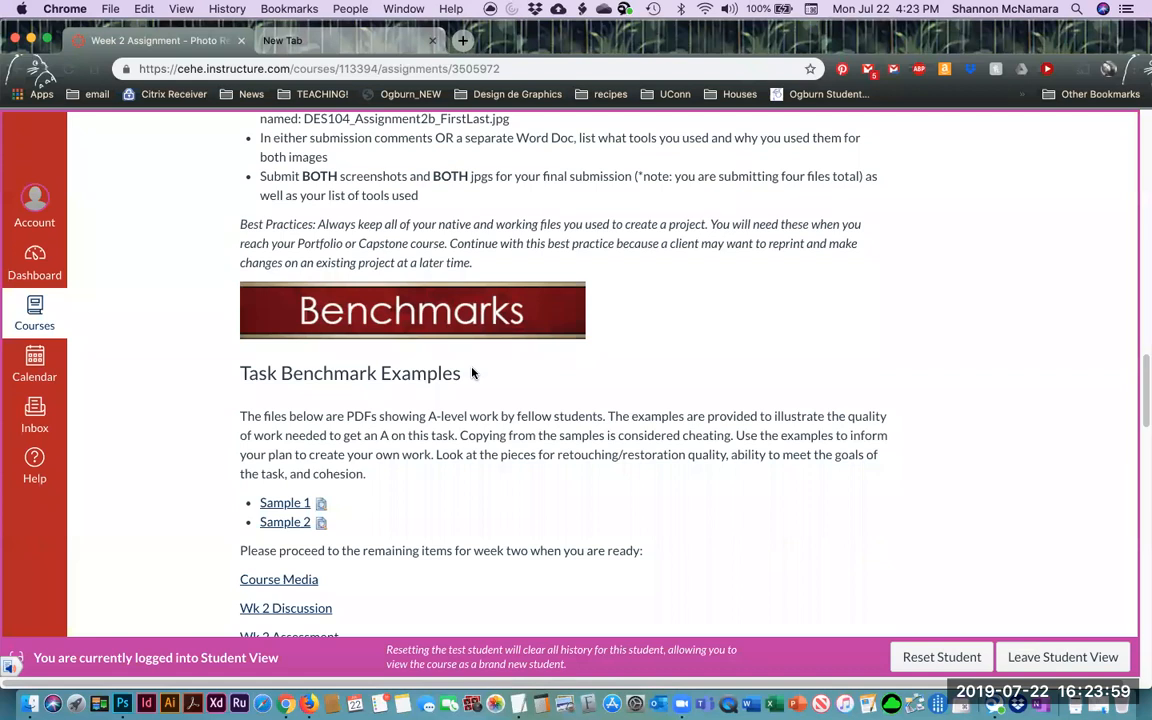
pyautogui.click(122, 703)
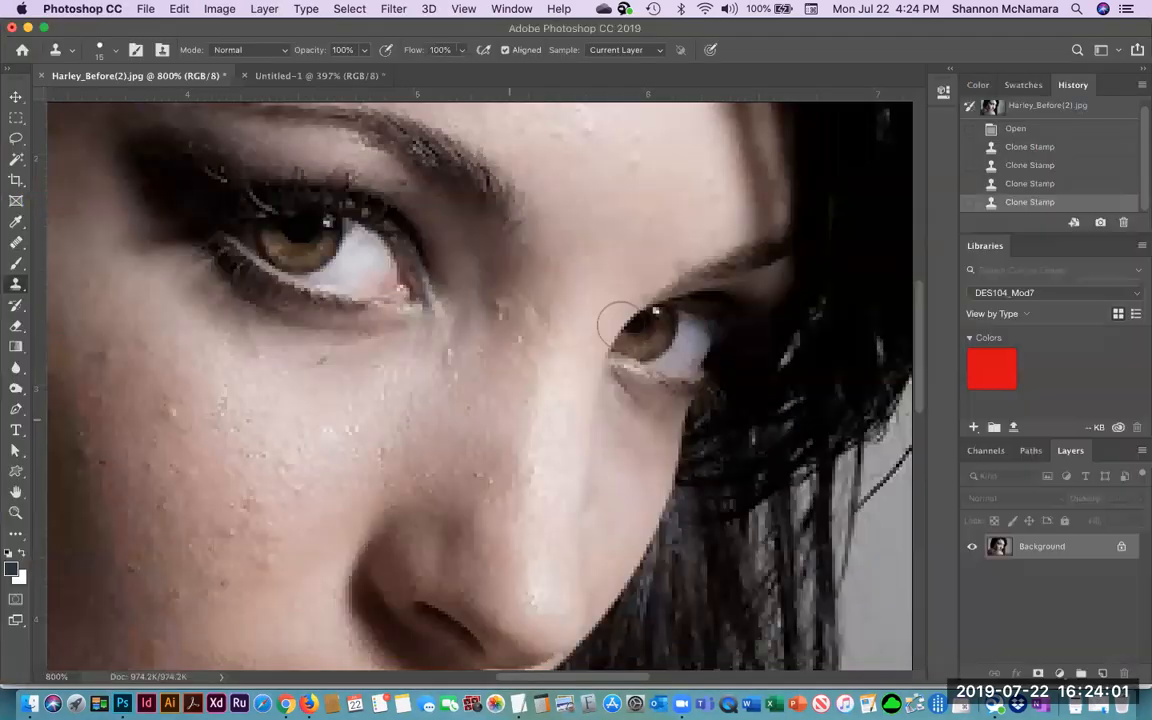
# Step: Reduce the Clone Stamp brush to 7 px, sample nearby skin and clone over the spots between the inner eyebrow and nose bridge
pyautogui.press('[')
pyautogui.press('[')
pyautogui.press('[')
pyautogui.press('[')
pyautogui.keyDown('alt'); pyautogui.click(489, 343); pyautogui.keyUp('alt')
pyautogui.press('z')
pyautogui.moveTo(442, 244); pyautogui.dragTo(534, 362)
pyautogui.press('super+minus')
pyautogui.press('super+minus')
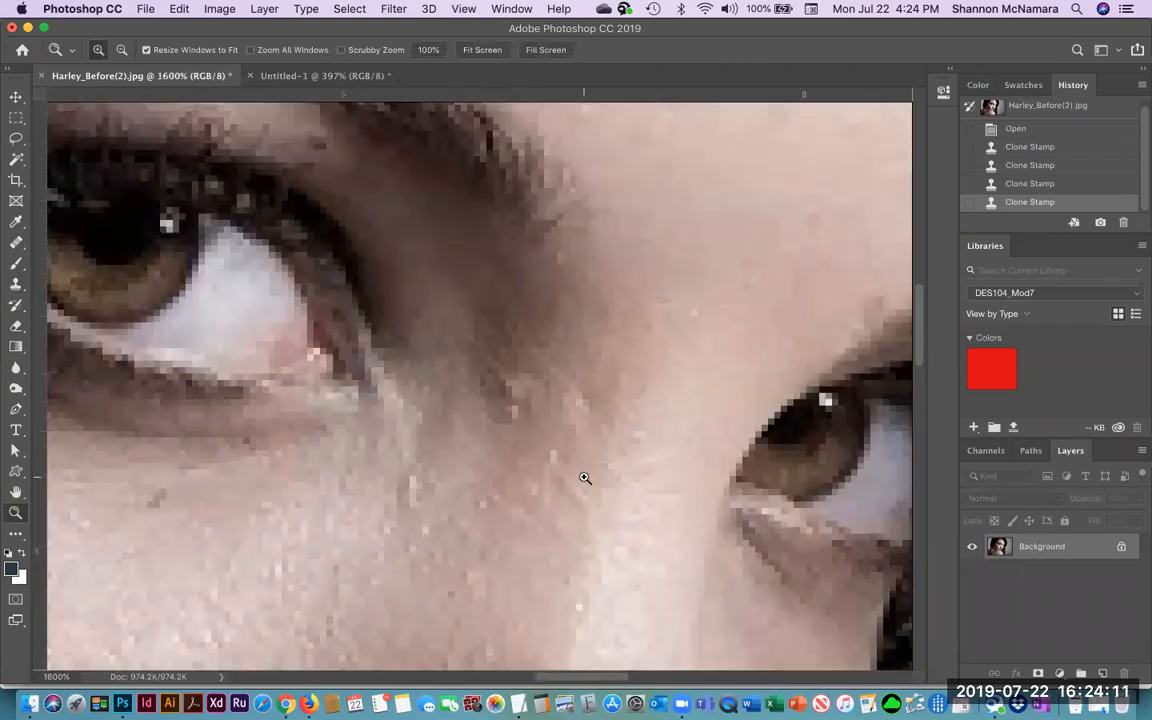
pyautogui.press('alt')
pyautogui.press('s')
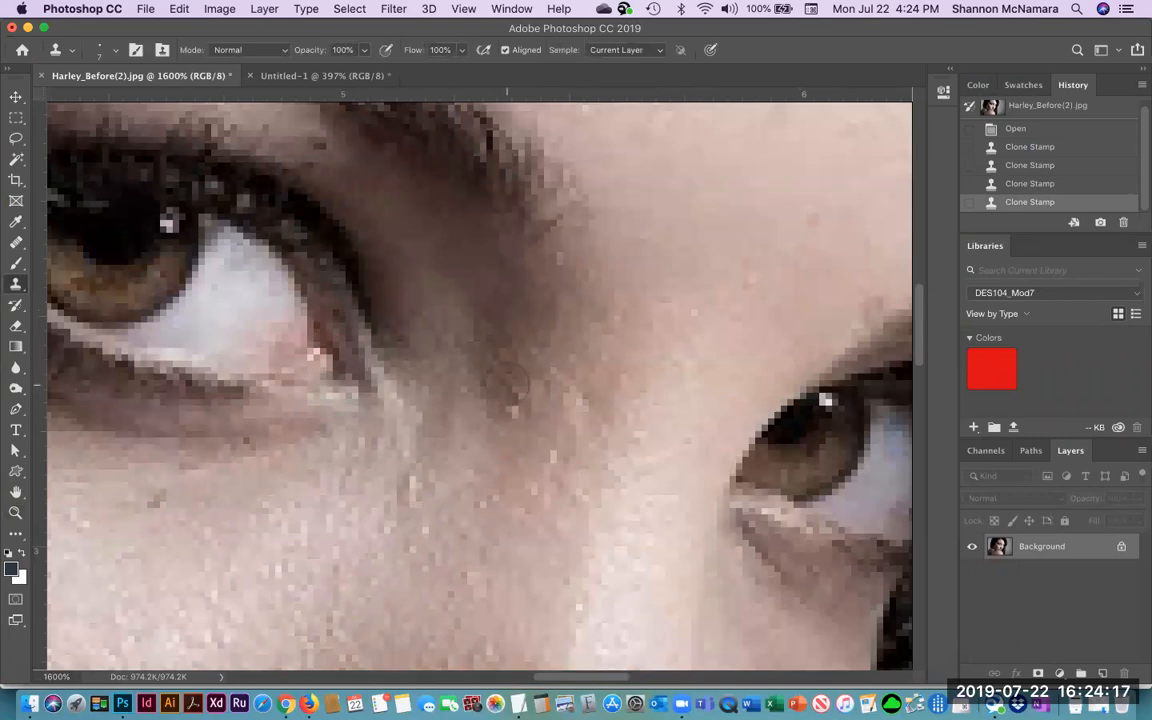
pyautogui.click(507, 385)
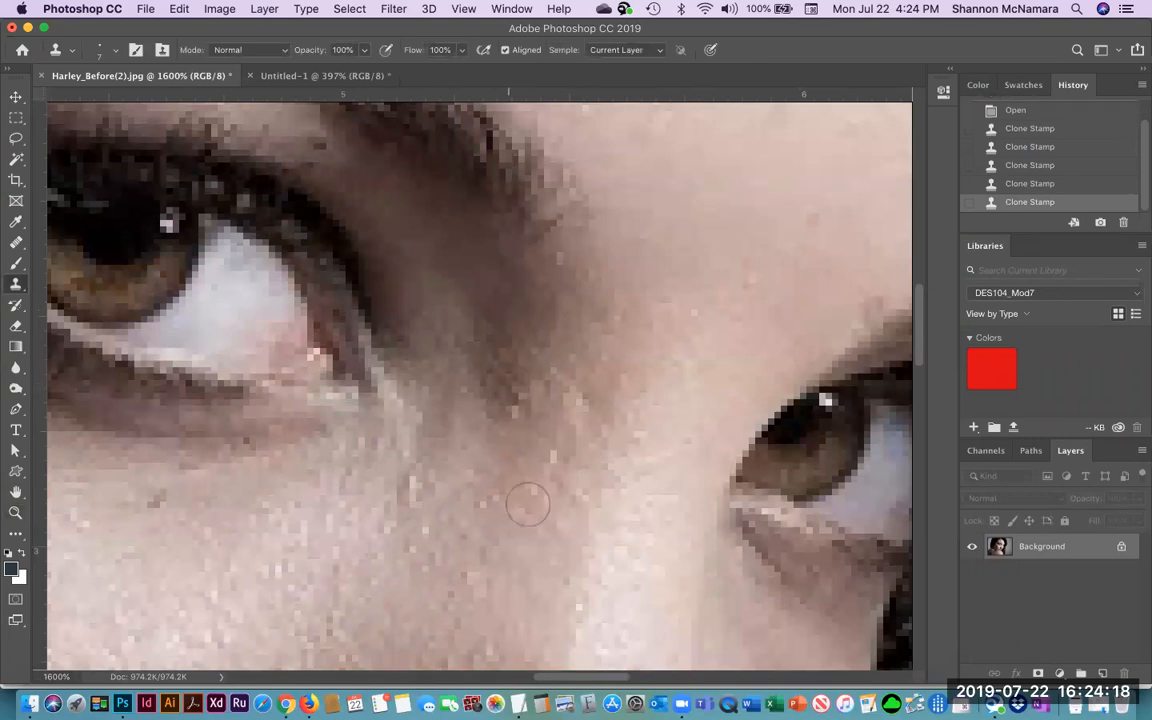
pyautogui.click(530, 416)
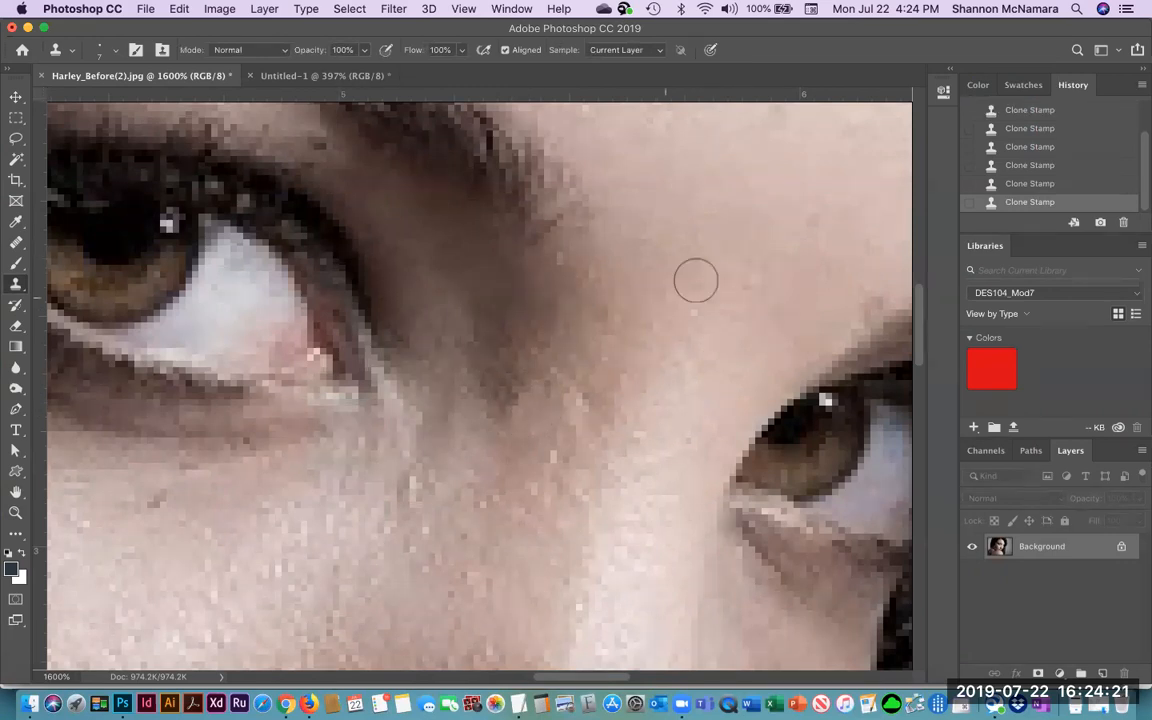
# Step: Sample clean skin between the brows and clone over the blemishes there and on the forehead above the eyebrow
pyautogui.moveTo(610, 312); pyautogui.dragTo(548, 323)
pyautogui.keyDown('alt'); pyautogui.click(637, 293); pyautogui.keyUp('alt')
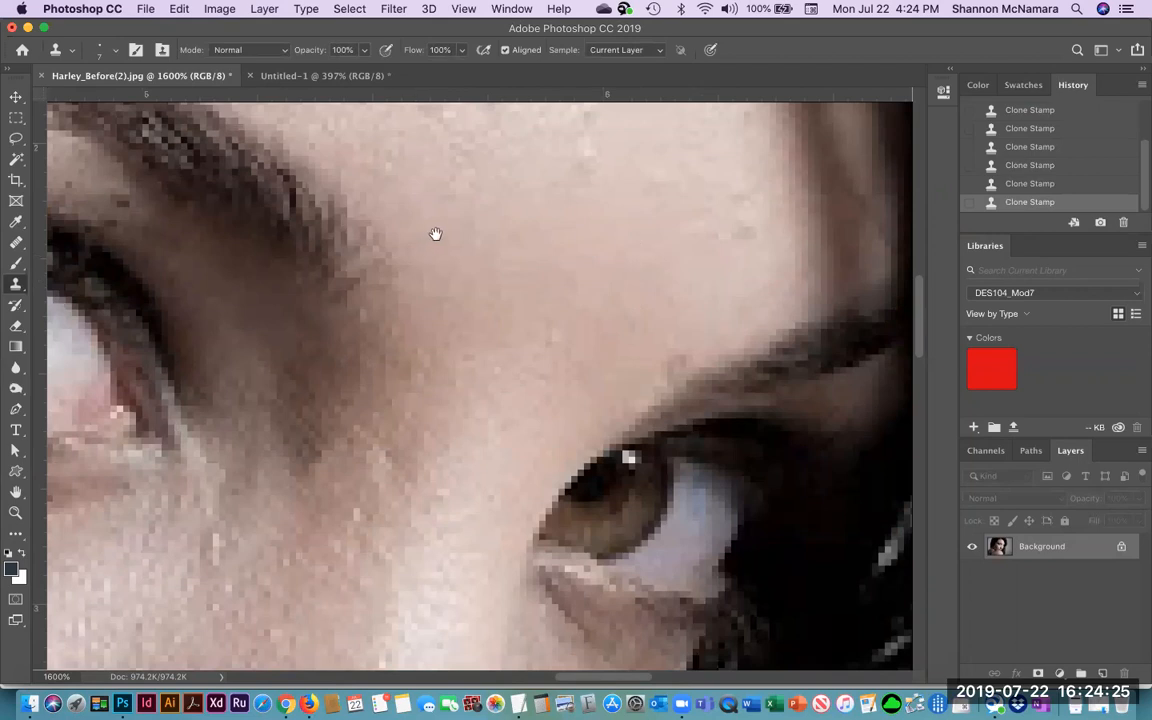
pyautogui.moveTo(435, 234); pyautogui.dragTo(473, 303)
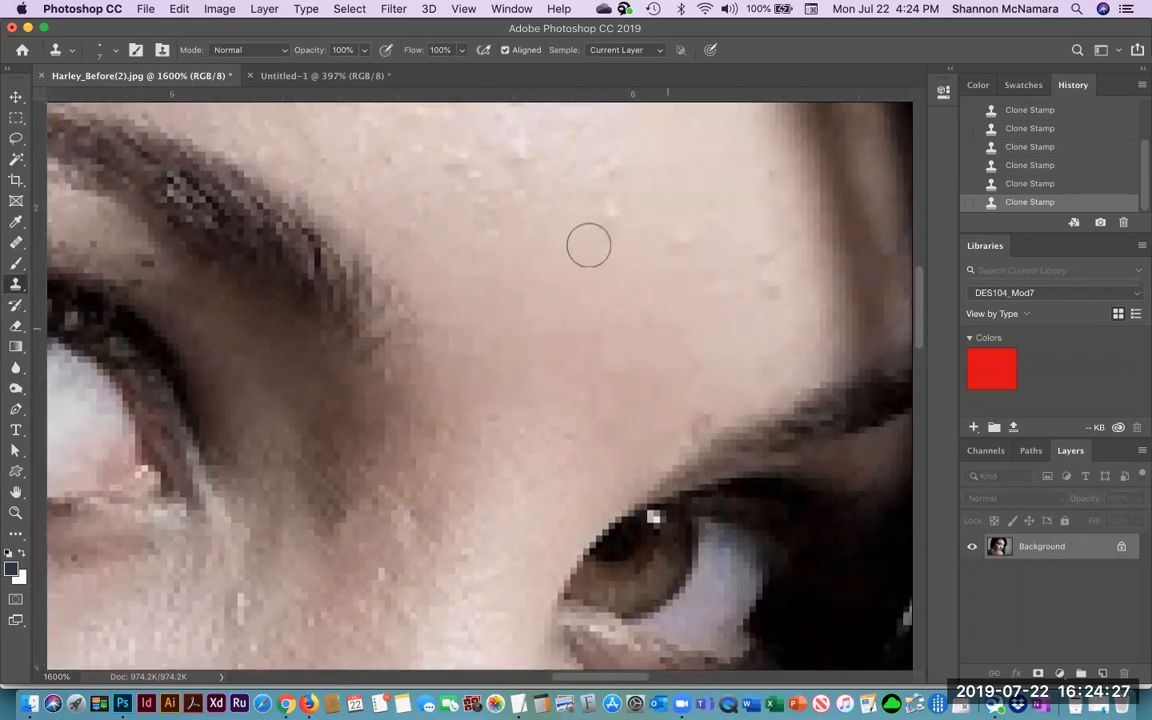
pyautogui.moveTo(602, 316); pyautogui.dragTo(634, 386)
pyautogui.moveTo(324, 160); pyautogui.dragTo(437, 229)
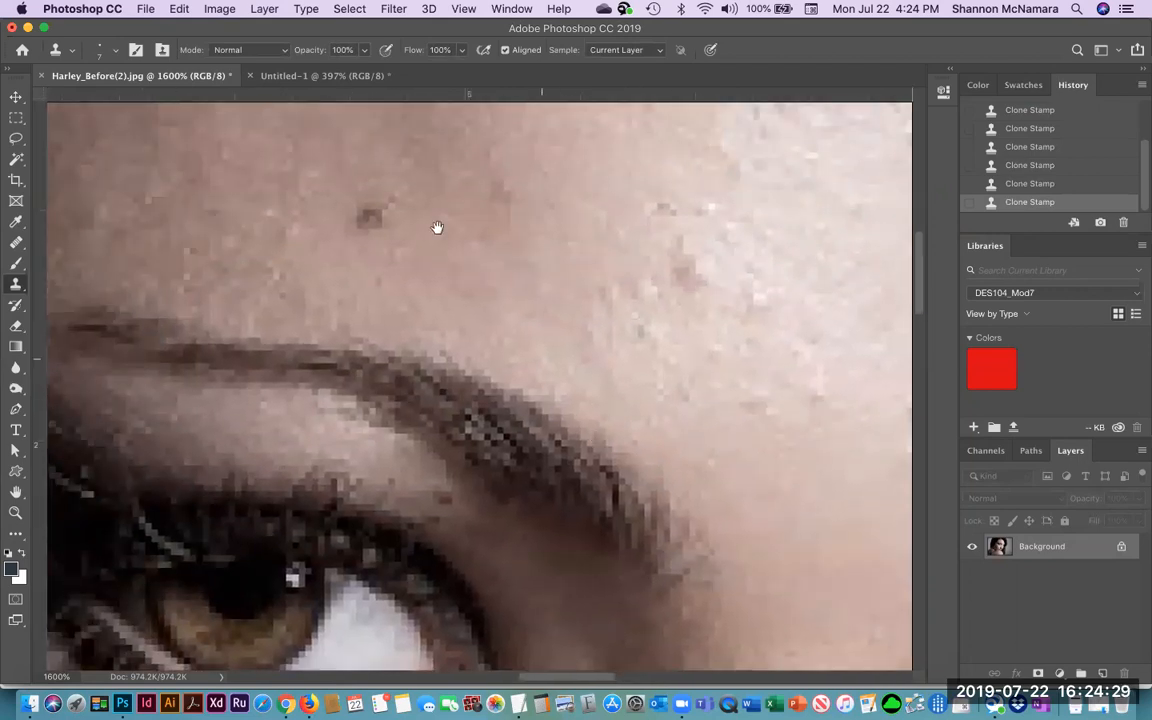
pyautogui.moveTo(576, 234); pyautogui.dragTo(453, 278)
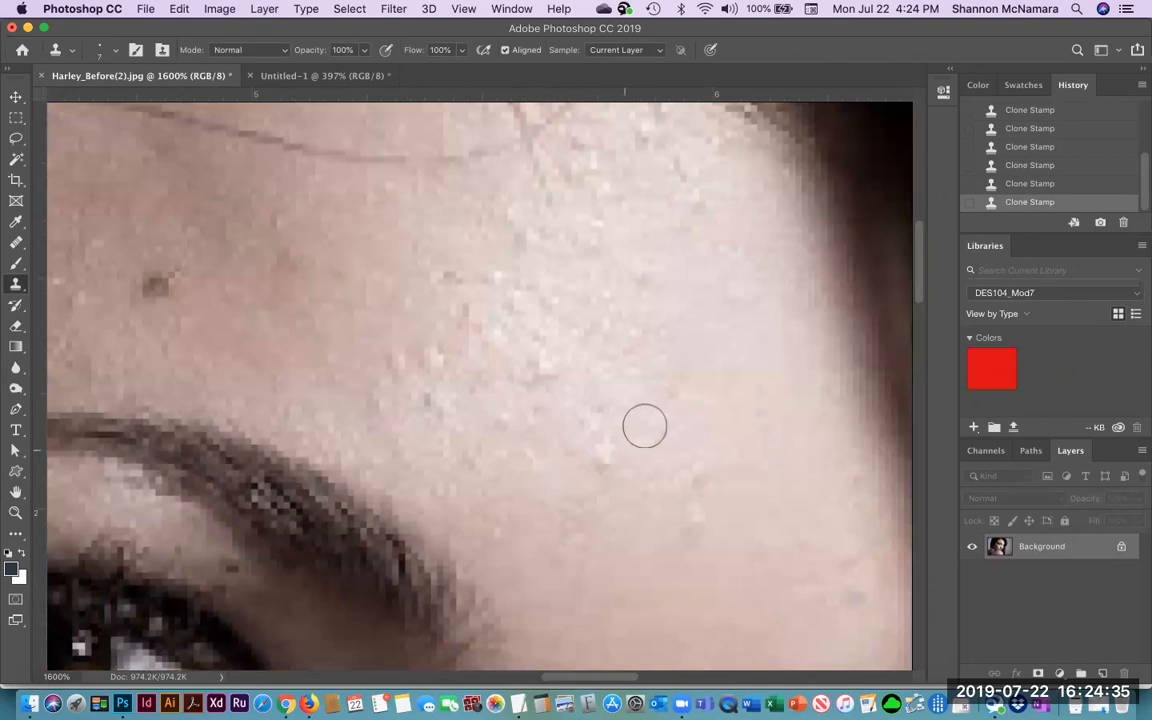
# Step: Clone over the small spots on the bright side of the forehead, keeping the Clone Stamp instead of the healing tools
pyautogui.scroll(-5, 590, 380)
pyautogui.hscroll(4, 590, 380)
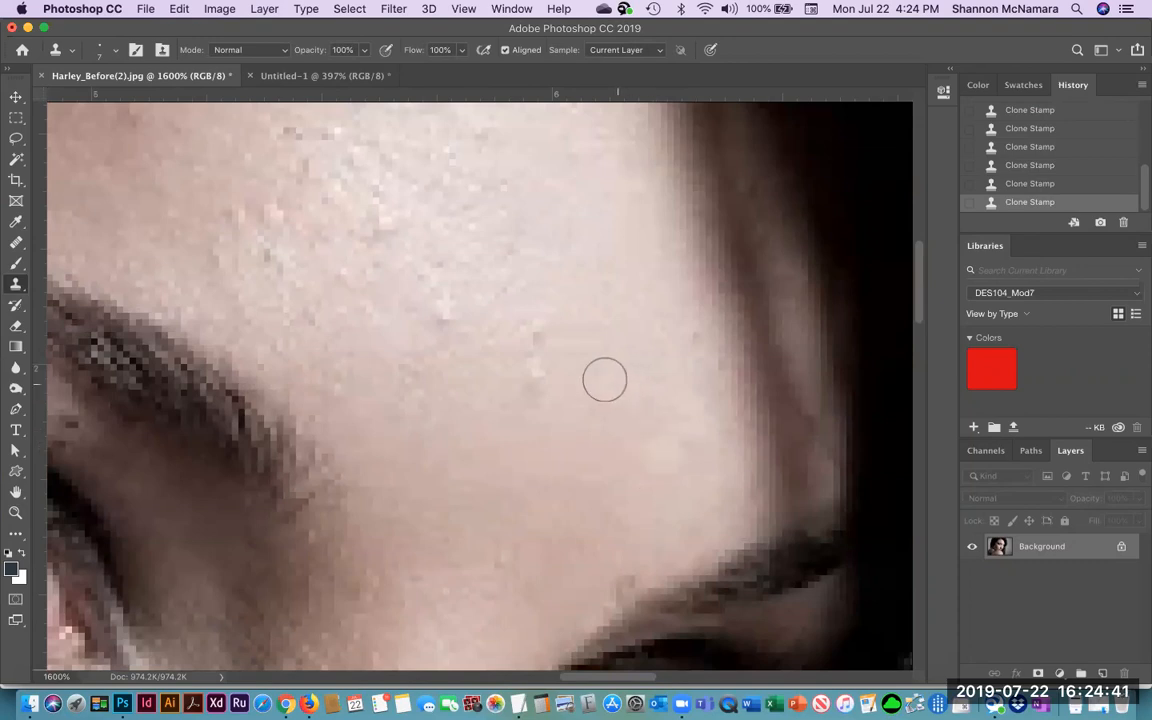
pyautogui.click(14, 245)
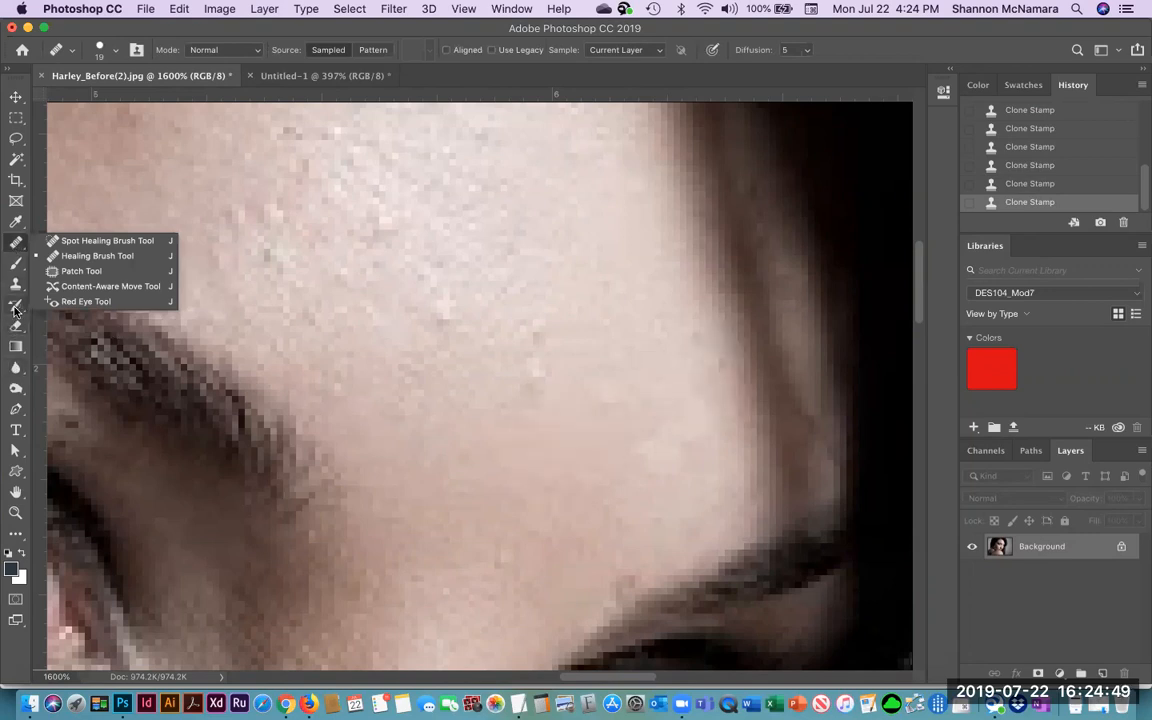
pyautogui.click(15, 284)
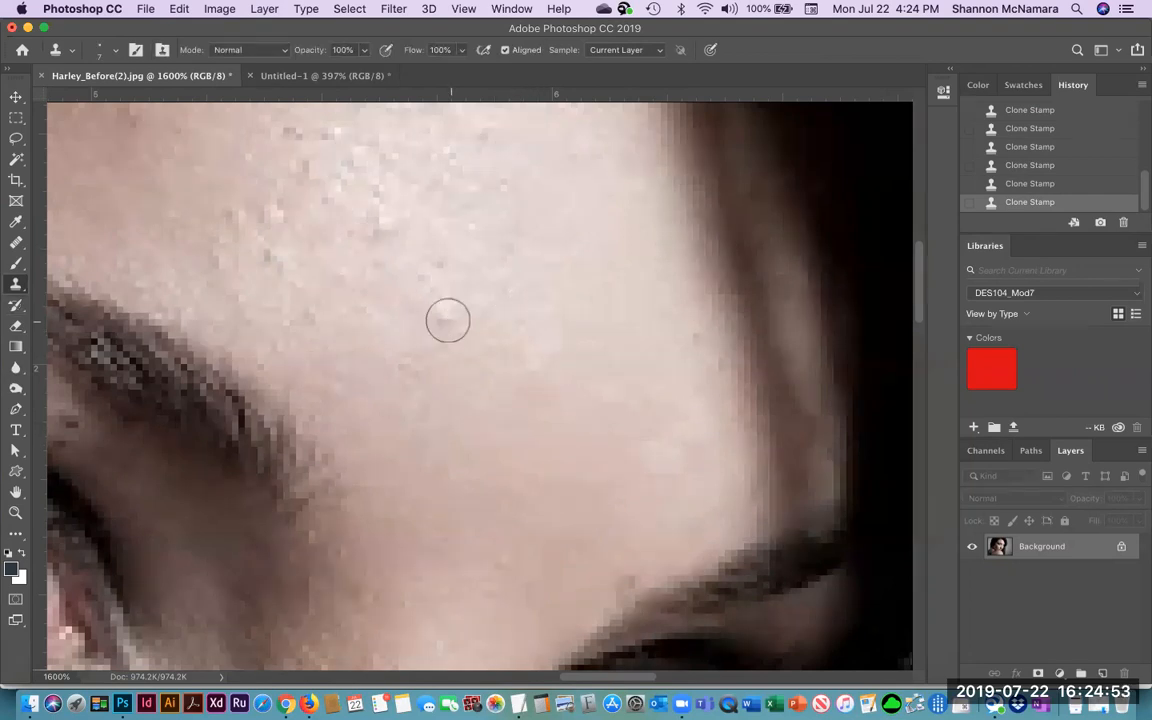
# Step: Lower the Clone Stamp opacity to 60% and soften the dark mole on the forehead above the eyebrow
pyautogui.moveTo(364, 264); pyautogui.dragTo(575, 403)
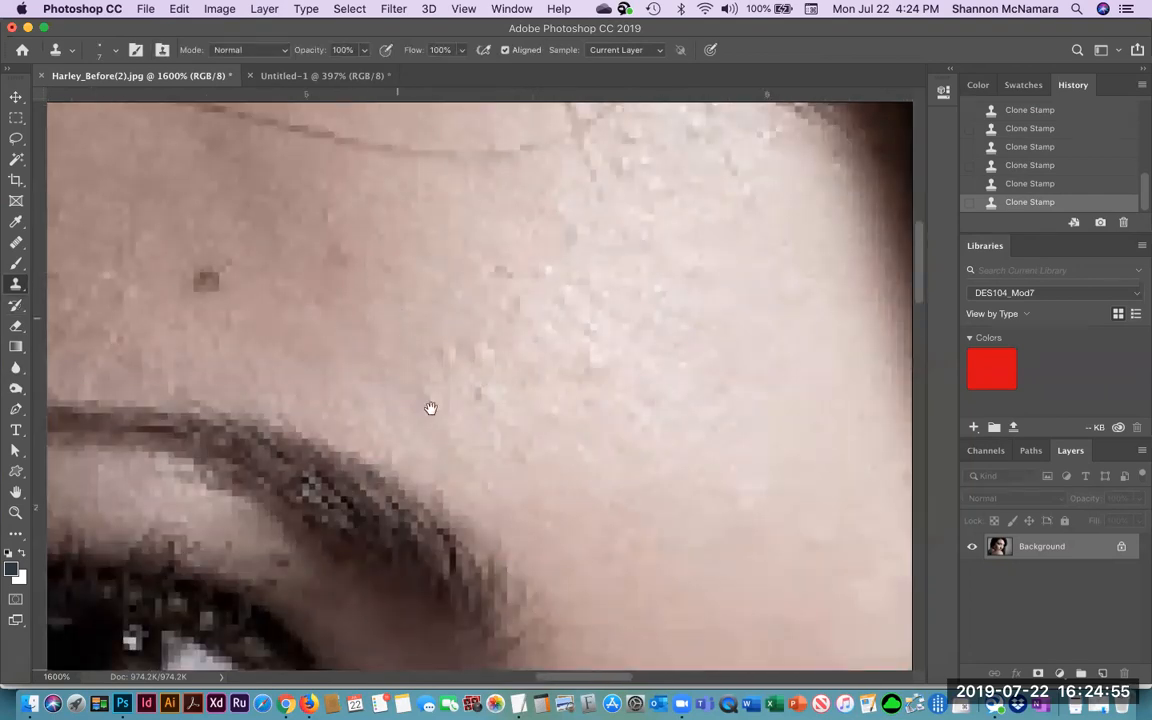
pyautogui.scroll(10, 431, 408)
pyautogui.hscroll(-10, 431, 408)
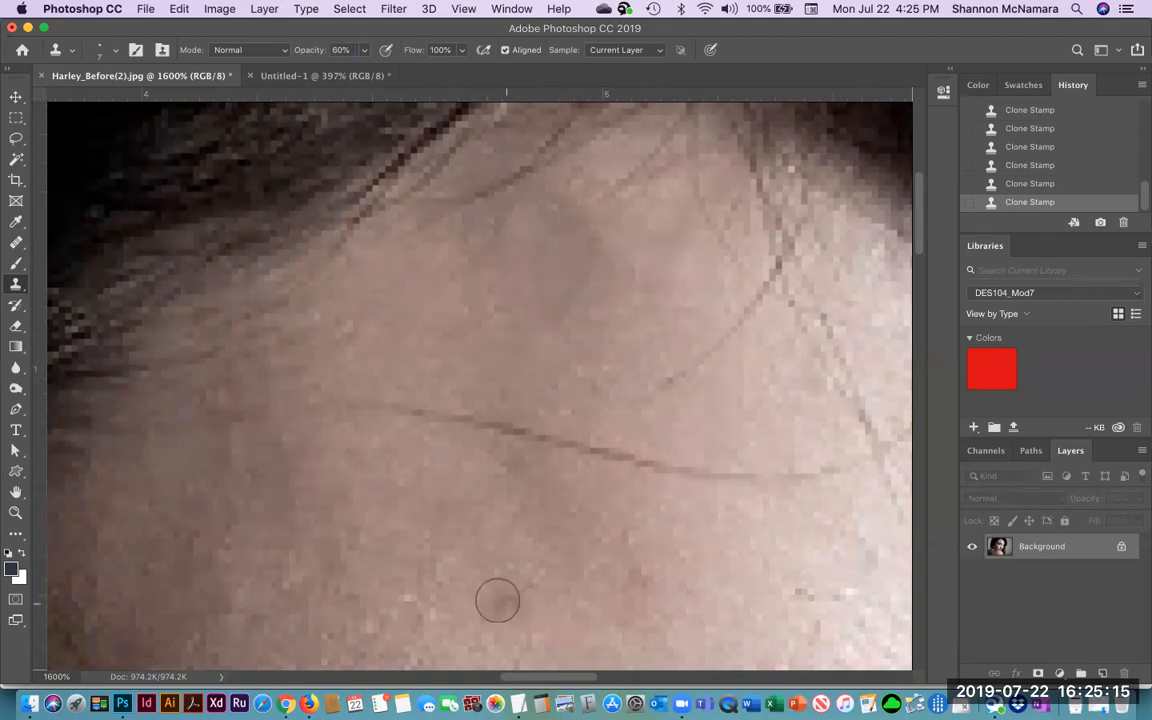
pyautogui.moveTo(717, 561); pyautogui.dragTo(545, 437)
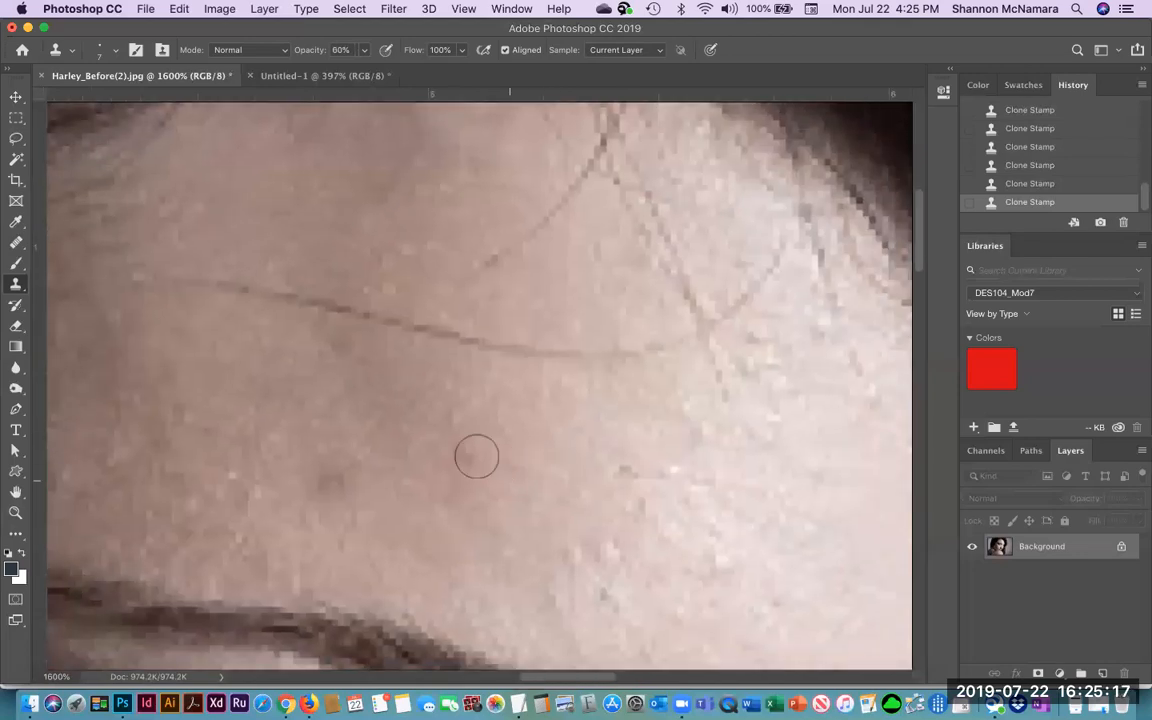
pyautogui.moveTo(508, 327); pyautogui.dragTo(498, 311)
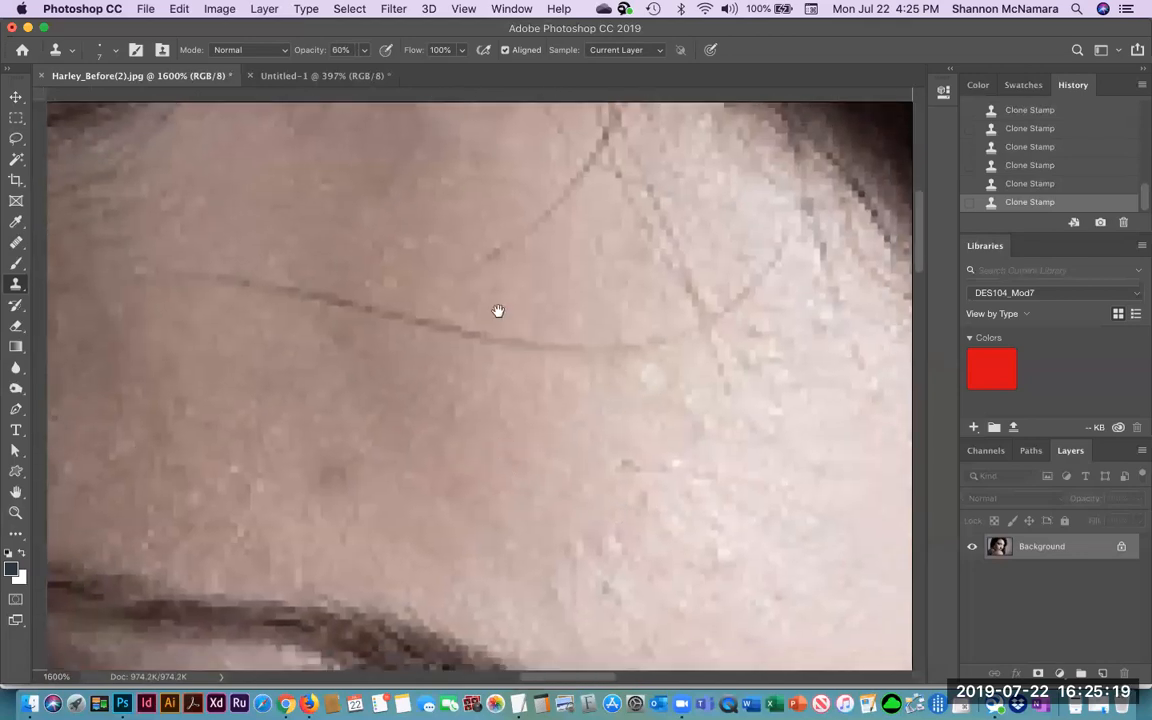
# Step: Check the retouched face at 600% zoom and undo the last clone stroke
pyautogui.press('super+minus')
pyautogui.press('super+minus')
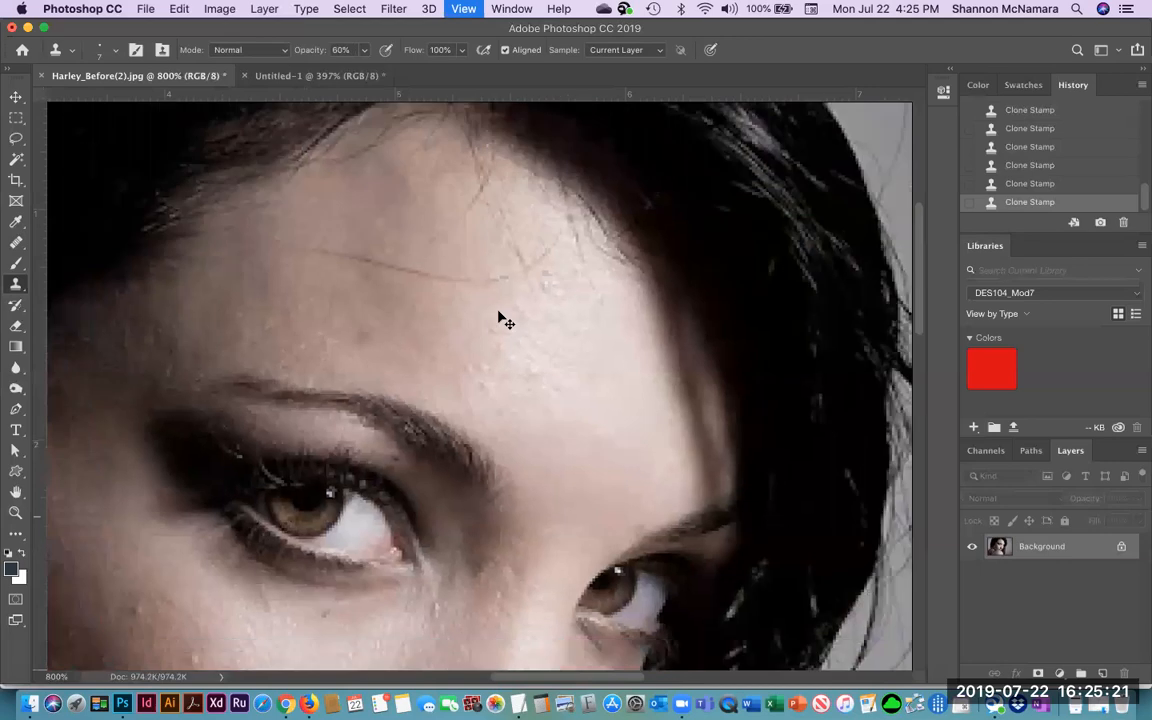
pyautogui.press('super+minus')
pyautogui.moveTo(432, 539); pyautogui.dragTo(478, 400)
pyautogui.moveTo(406, 514); pyautogui.dragTo(445, 489)
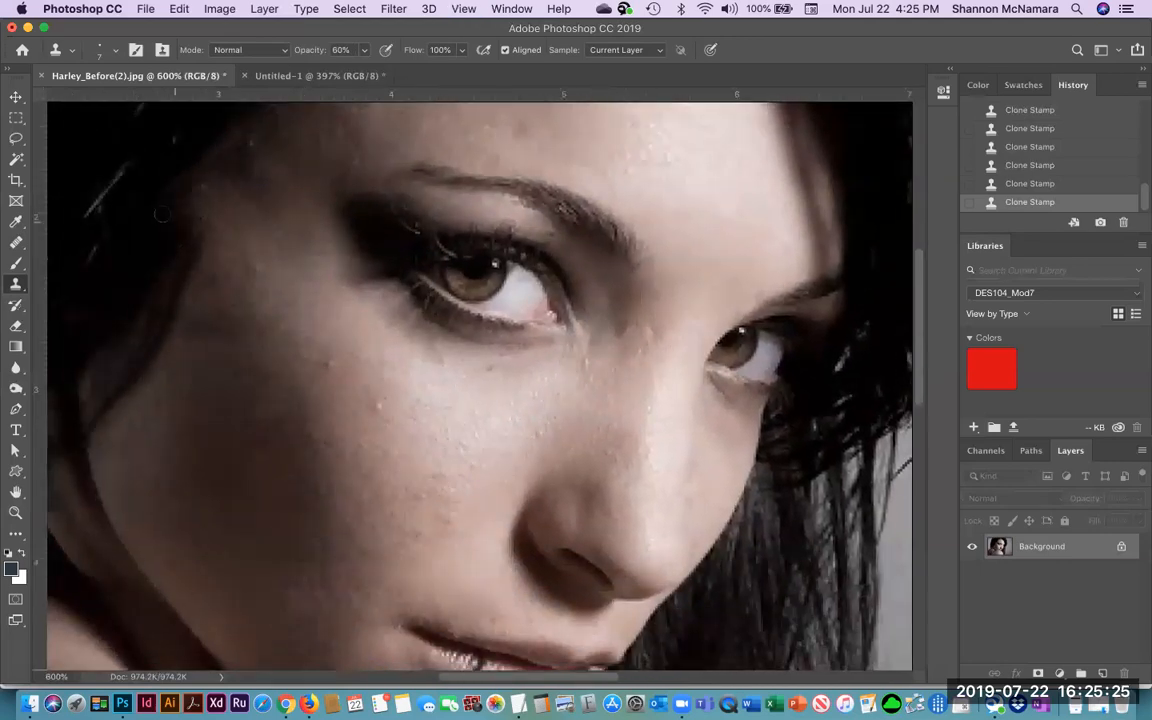
pyautogui.press('super+z')
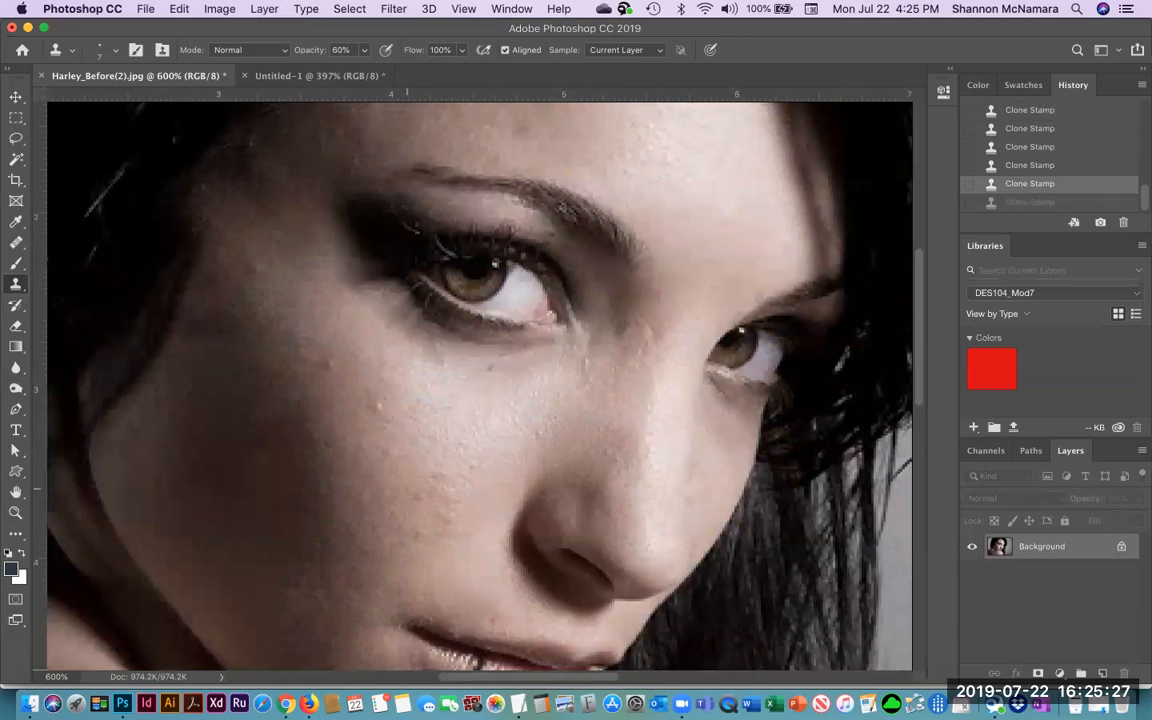
# Step: Sample clean skin at the temple and clone over the light spot between the hair and the outer eye corner
pyautogui.press('z')
pyautogui.moveTo(112, 183); pyautogui.dragTo(452, 476)
pyautogui.press('s')
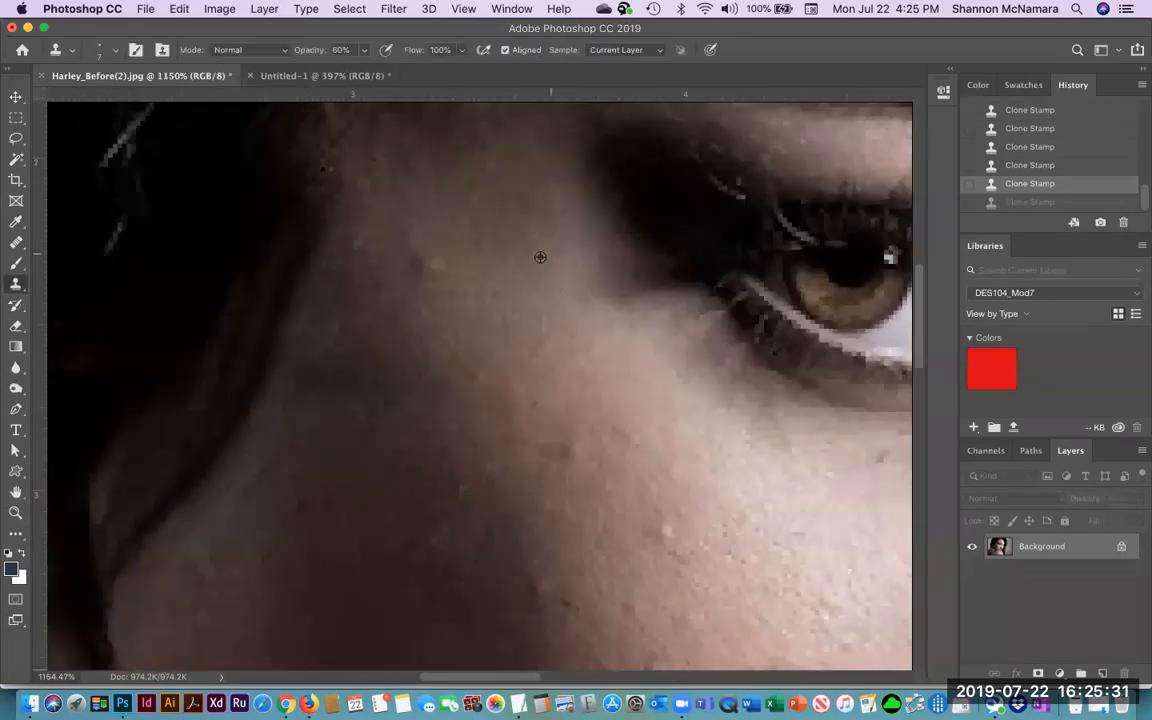
pyautogui.click(429, 265)
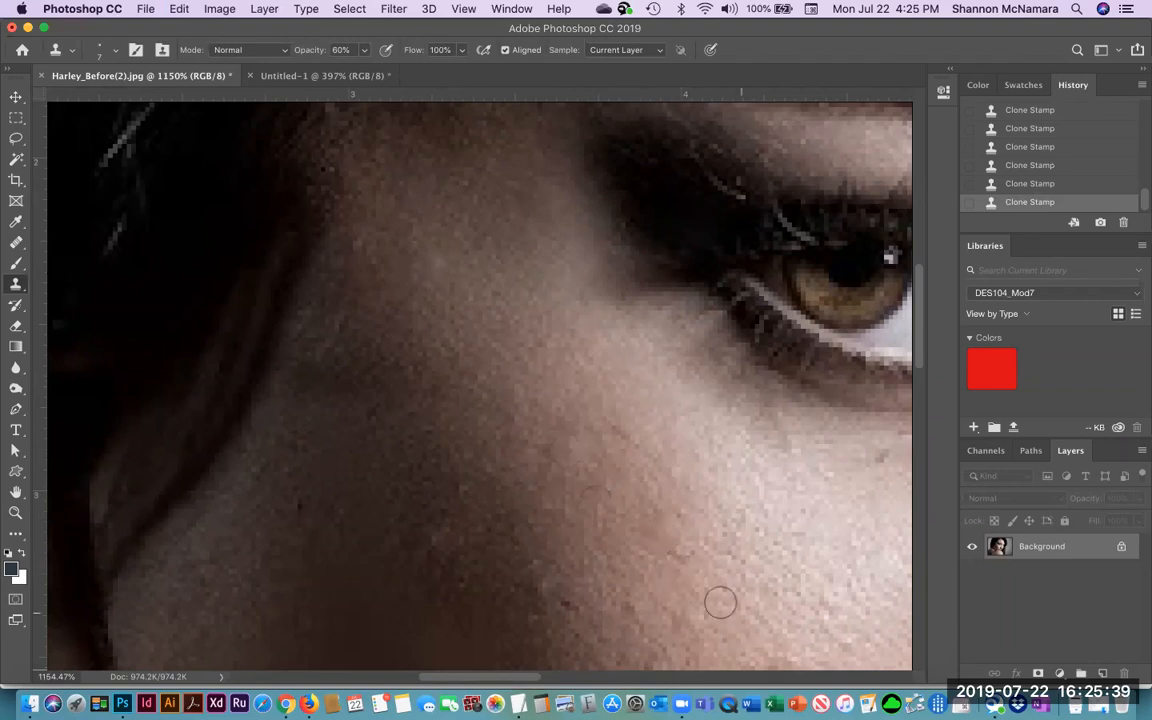
# Step: Sample clean skin below the eye and clone over the small dark mark under the lower eyelid
pyautogui.hscroll(10, 707, 553)
pyautogui.scroll(-3, 707, 553)
pyautogui.keyDown('alt'); pyautogui.click(556, 373); pyautogui.keyUp('alt')
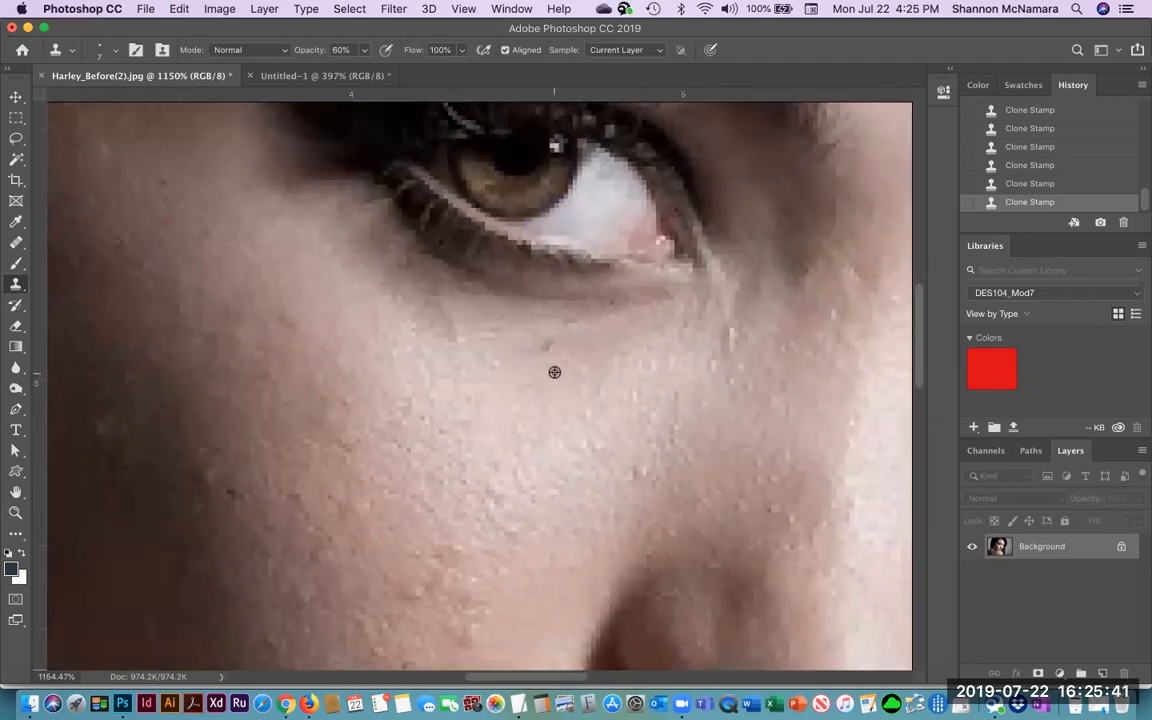
pyautogui.click(548, 350)
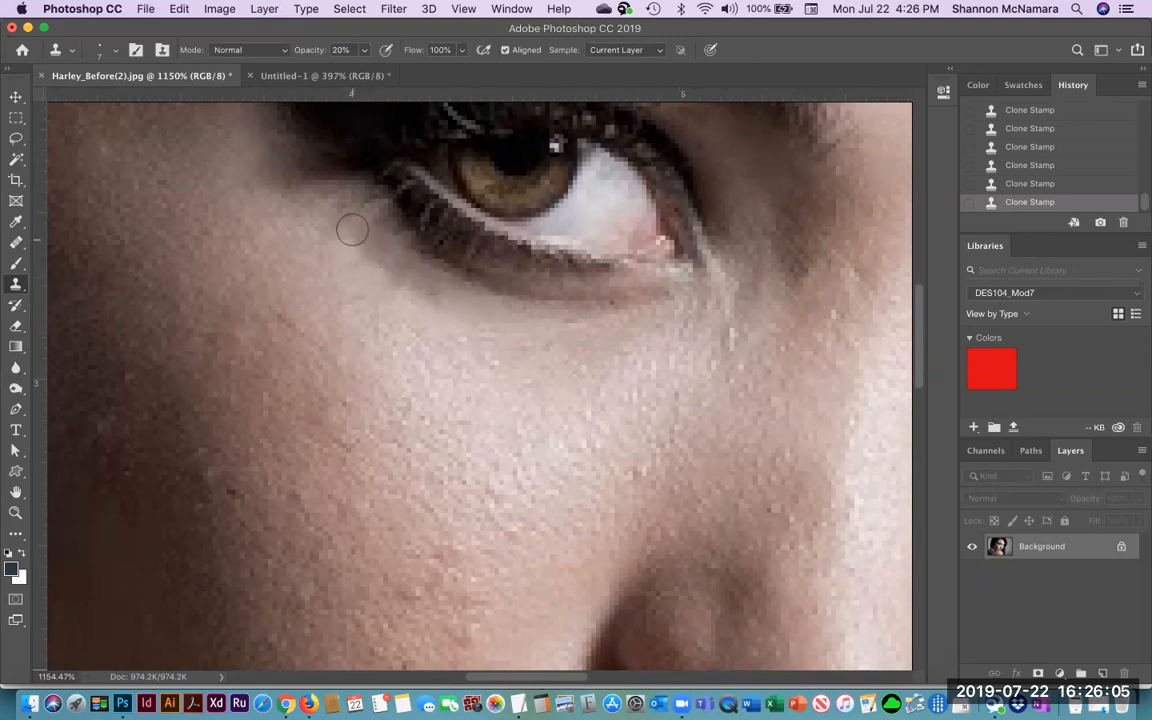
# Step: Try blending skin below the lower lashes at 20% opacity, undo the last stroke and set the Clone Stamp opacity to 10%
pyautogui.keyDown('alt'); pyautogui.click(453, 328); pyautogui.keyUp('alt')
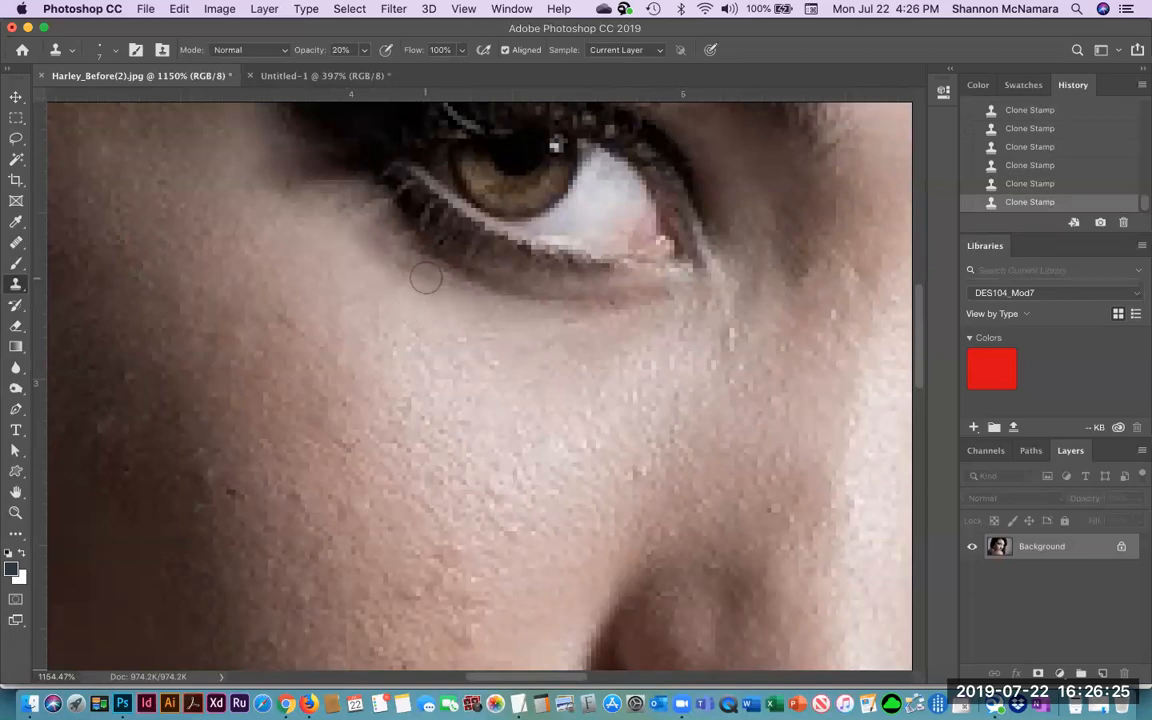
pyautogui.click(473, 297)
pyautogui.press('super+z')
pyautogui.press('Return')
# Step: Examine the retouched cheeks, lips, shoulder and forehead at 500%, and view the portrait at 100% and fitted to the window
pyautogui.press('super+minus')
pyautogui.press('super+minus')
pyautogui.press('super+minus')
pyautogui.press('super+minus')
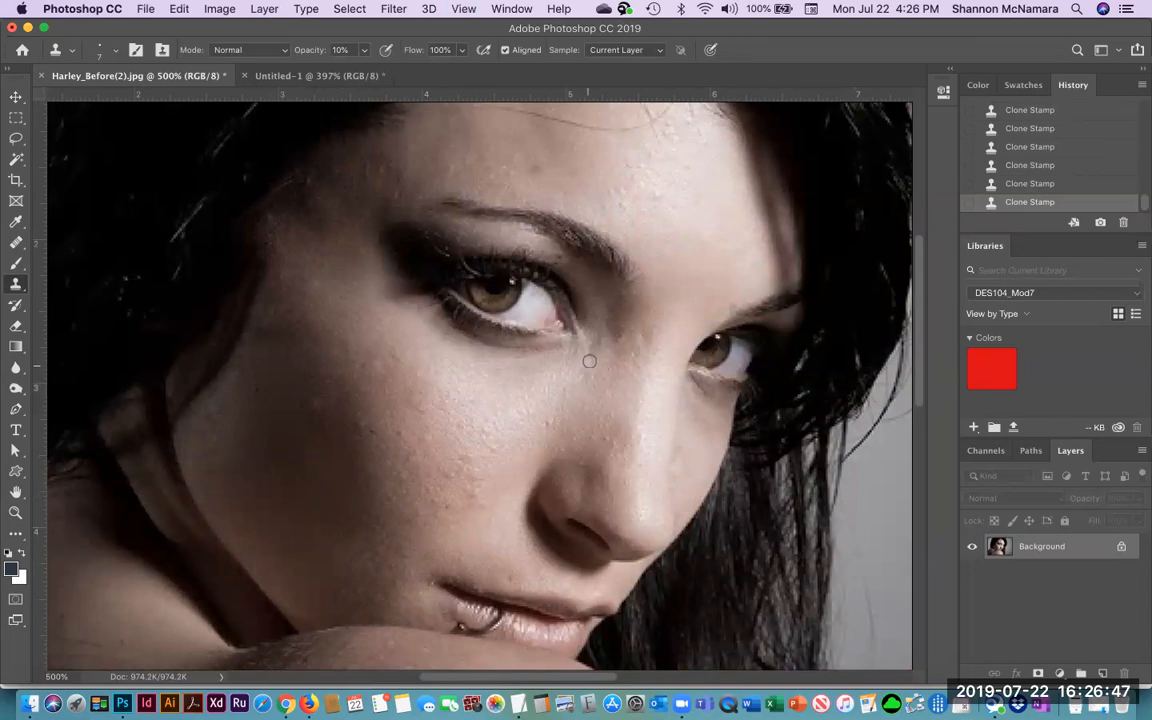
pyautogui.moveTo(453, 490); pyautogui.dragTo(463, 391)
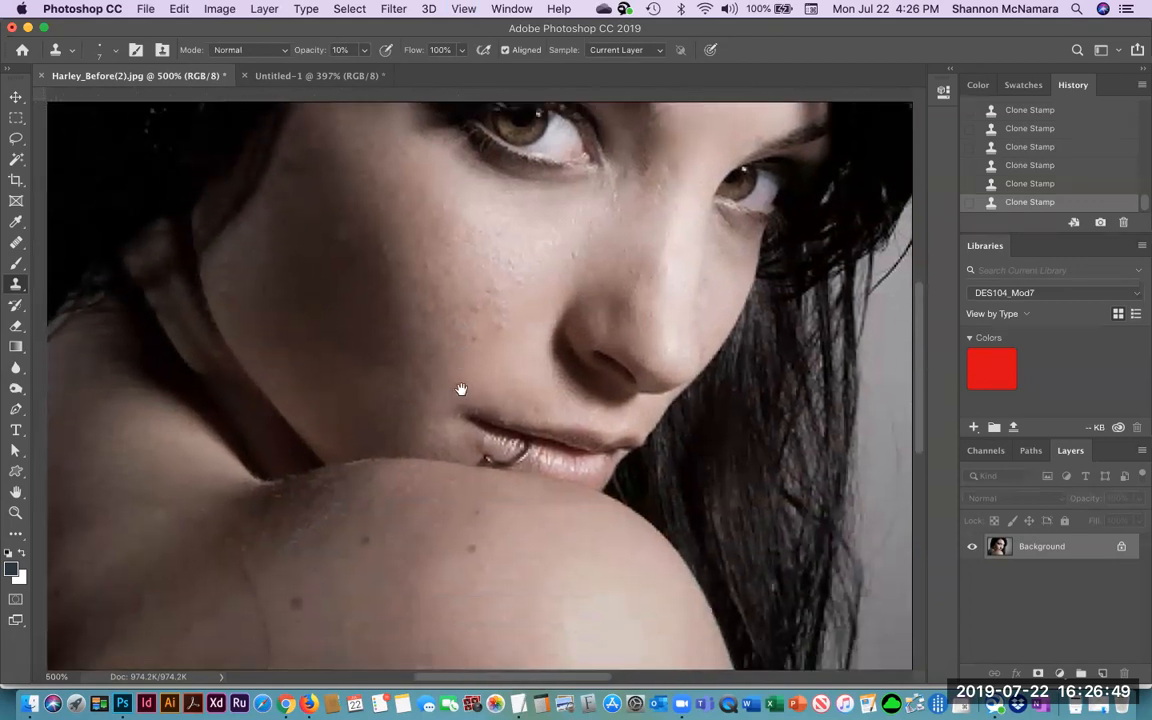
pyautogui.moveTo(298, 550); pyautogui.dragTo(563, 488)
pyautogui.moveTo(631, 470); pyautogui.dragTo(368, 501)
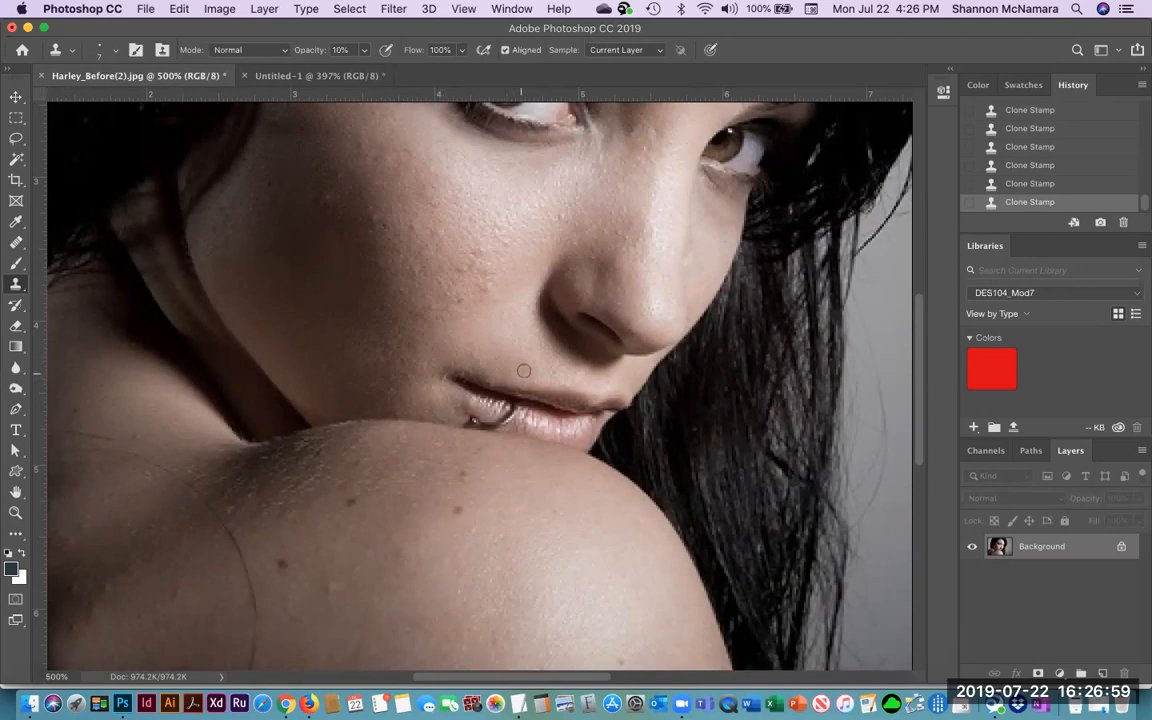
pyautogui.moveTo(658, 284); pyautogui.dragTo(620, 418)
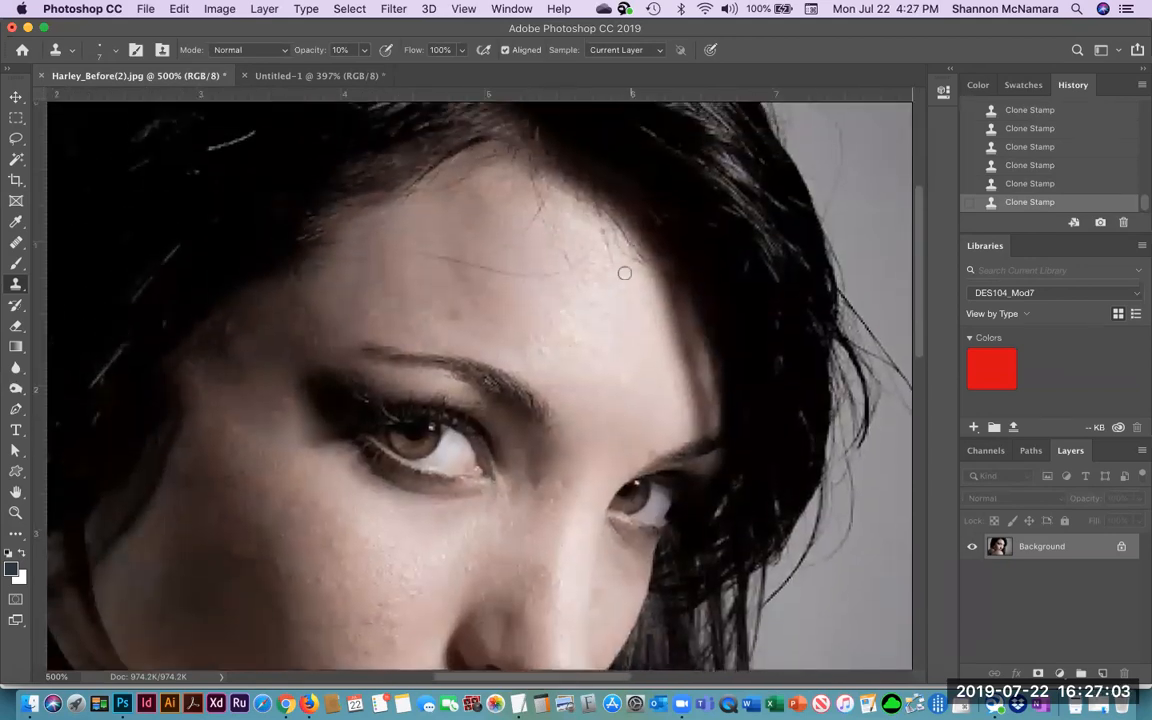
pyautogui.moveTo(456, 312); pyautogui.dragTo(620, 333)
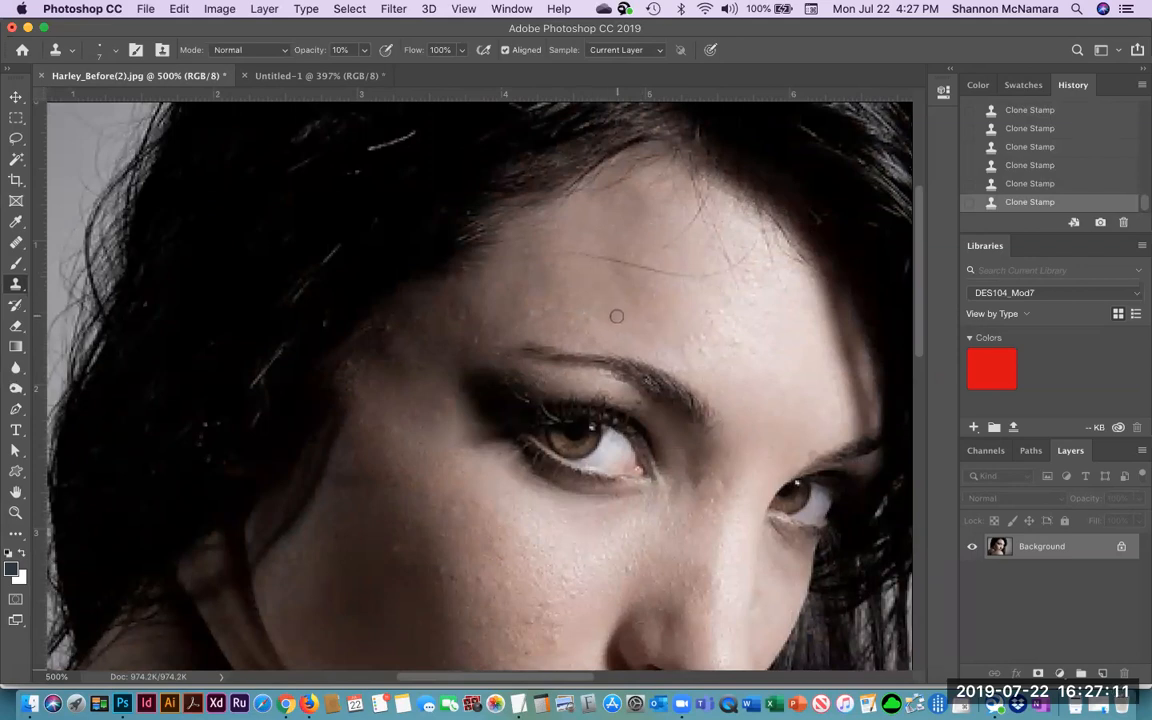
pyautogui.press('super+1')
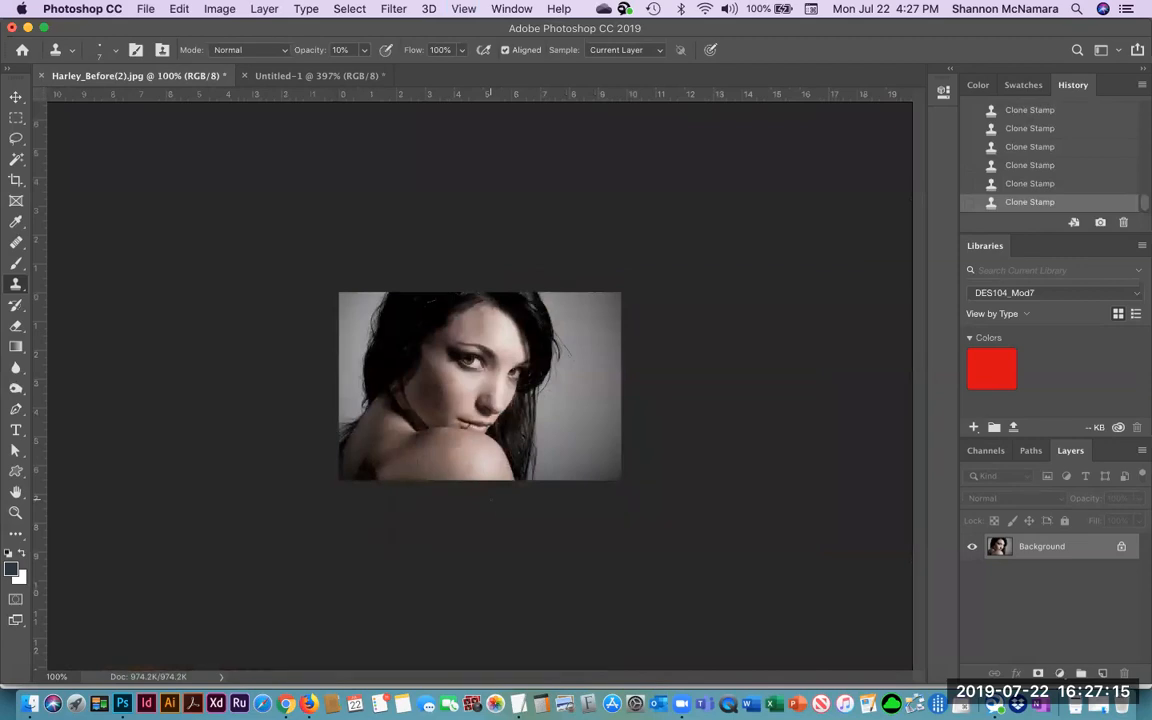
pyautogui.press('super+0')
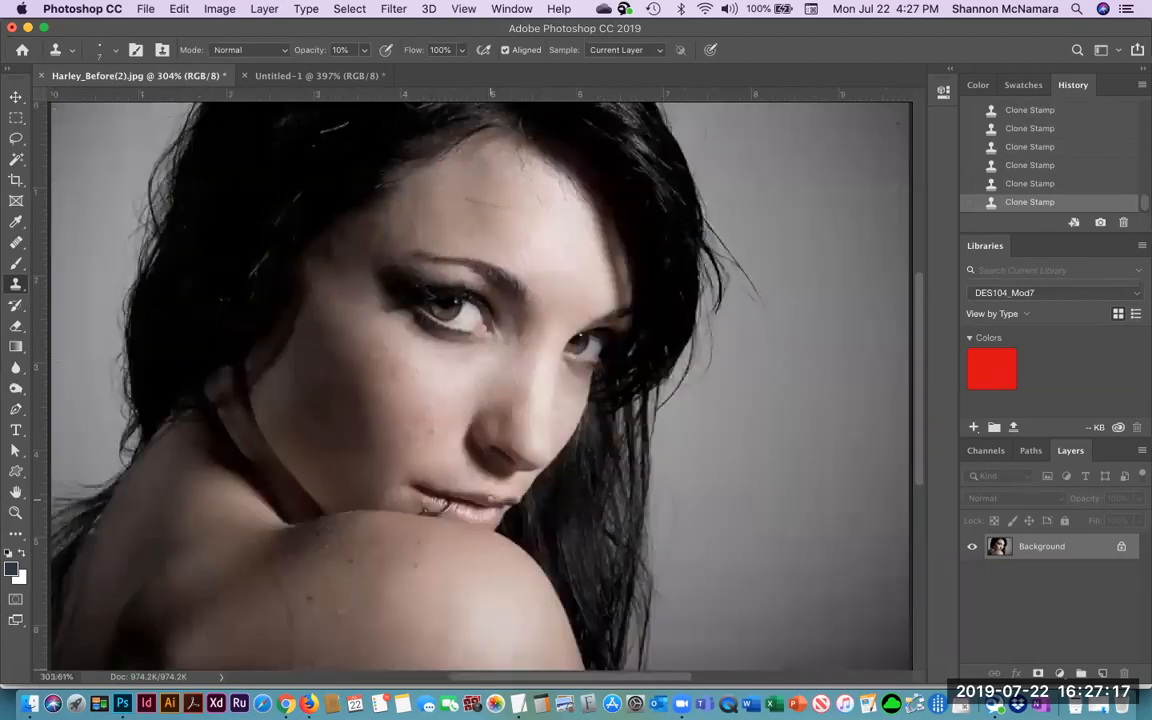
# Step: Retouch the dark fleck on the upper eyelid and set the Clone Stamp opacity to 100% for work on the nose and cheek
pyautogui.press('z')
pyautogui.moveTo(443, 269); pyautogui.dragTo(517, 315)
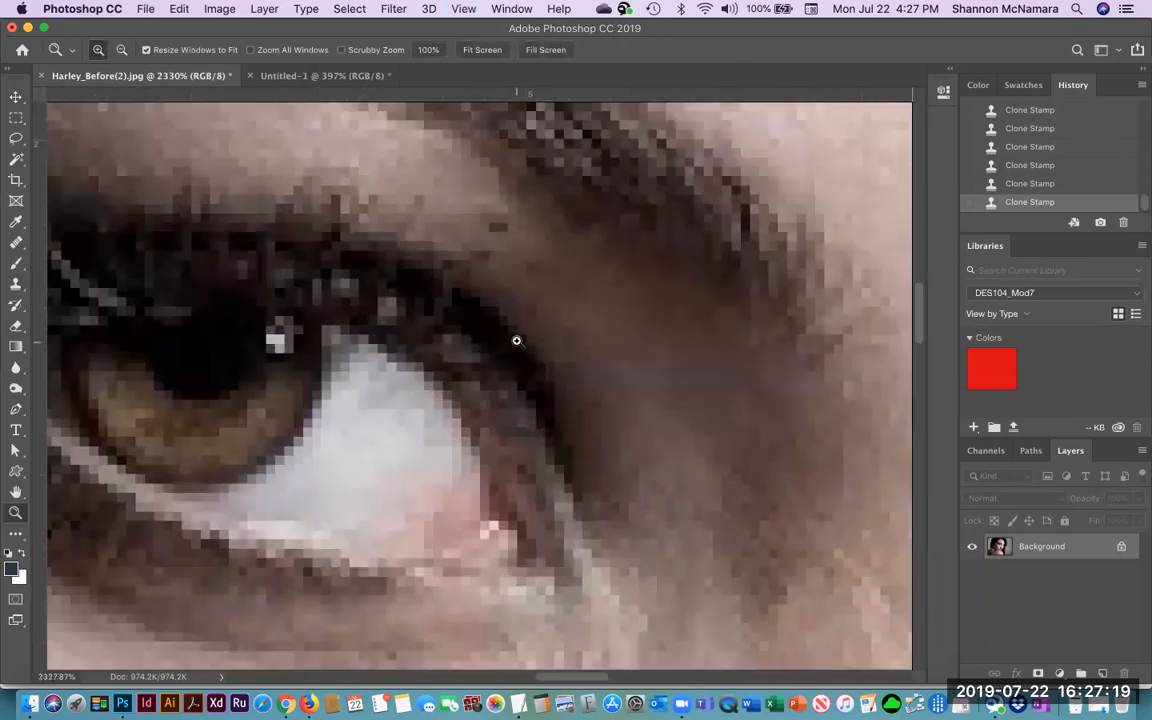
pyautogui.keyDown('alt'); pyautogui.click(440, 325); pyautogui.keyUp('alt')
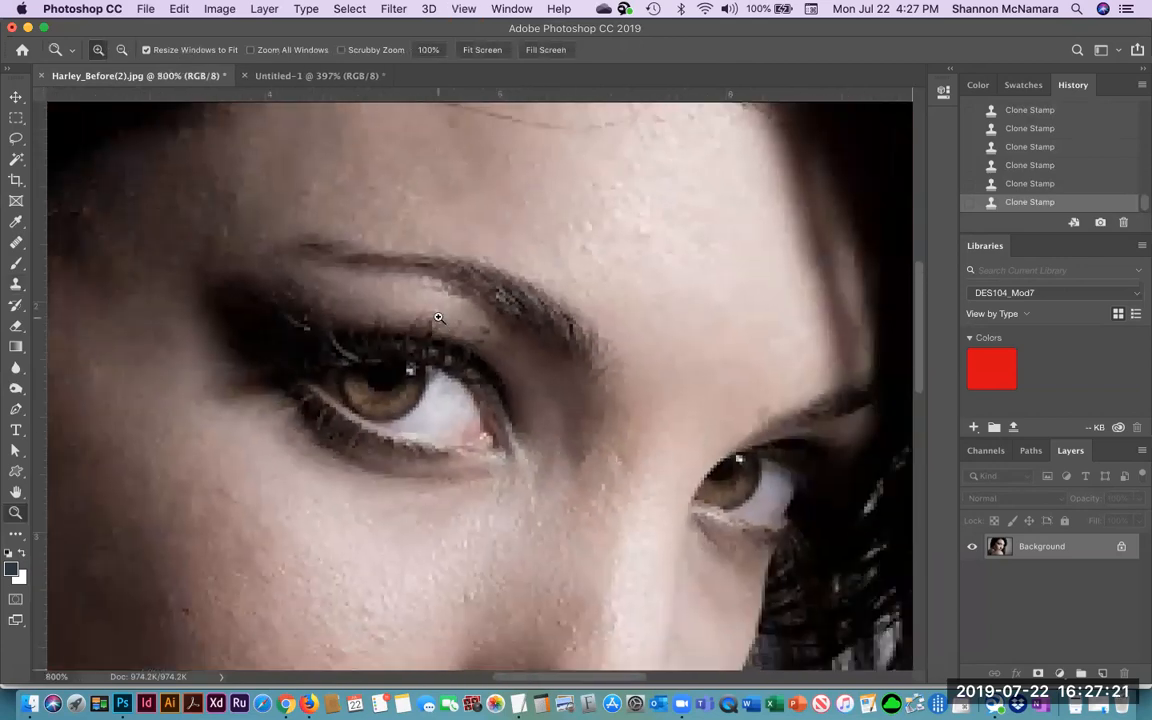
pyautogui.press('s')
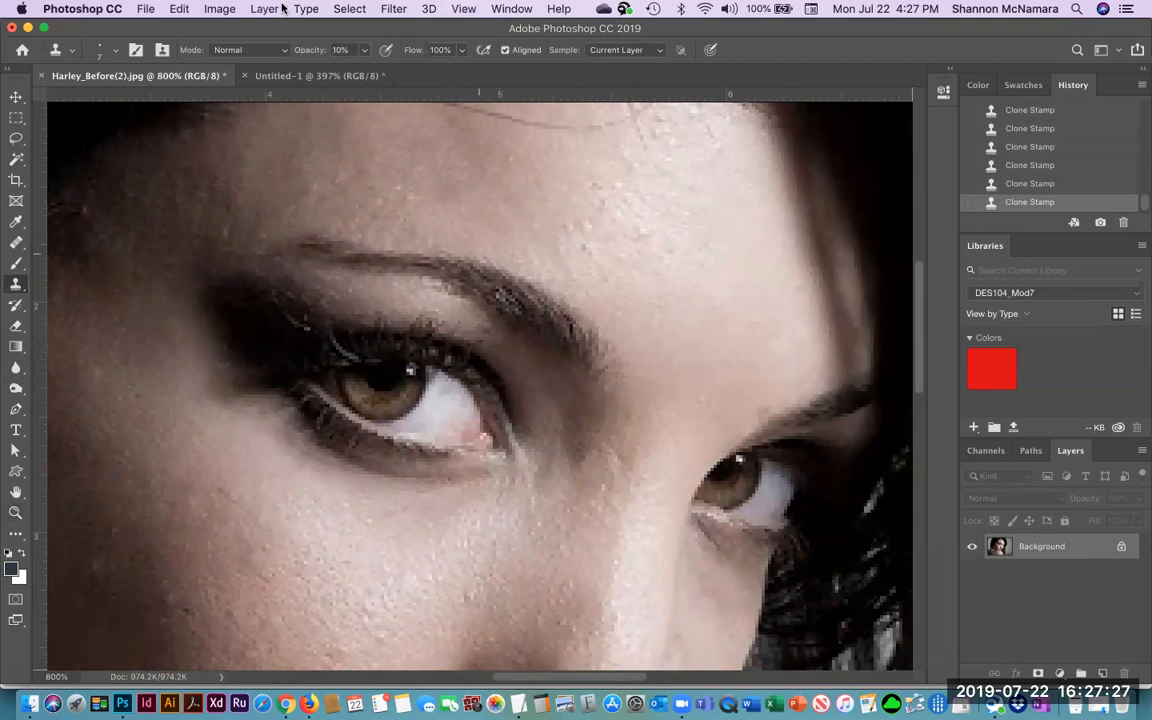
pyautogui.click(308, 45)
pyautogui.write('1')
pyautogui.moveTo(669, 517); pyautogui.dragTo(699, 378)
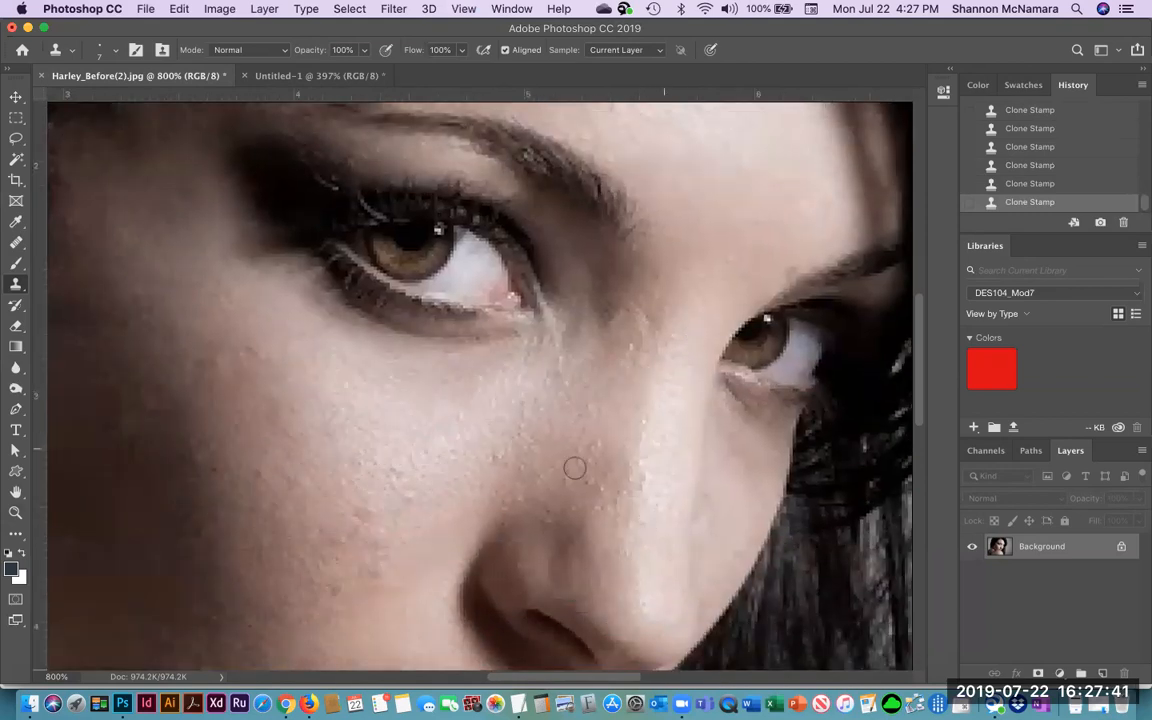
pyautogui.hscroll(-5, 527, 519)
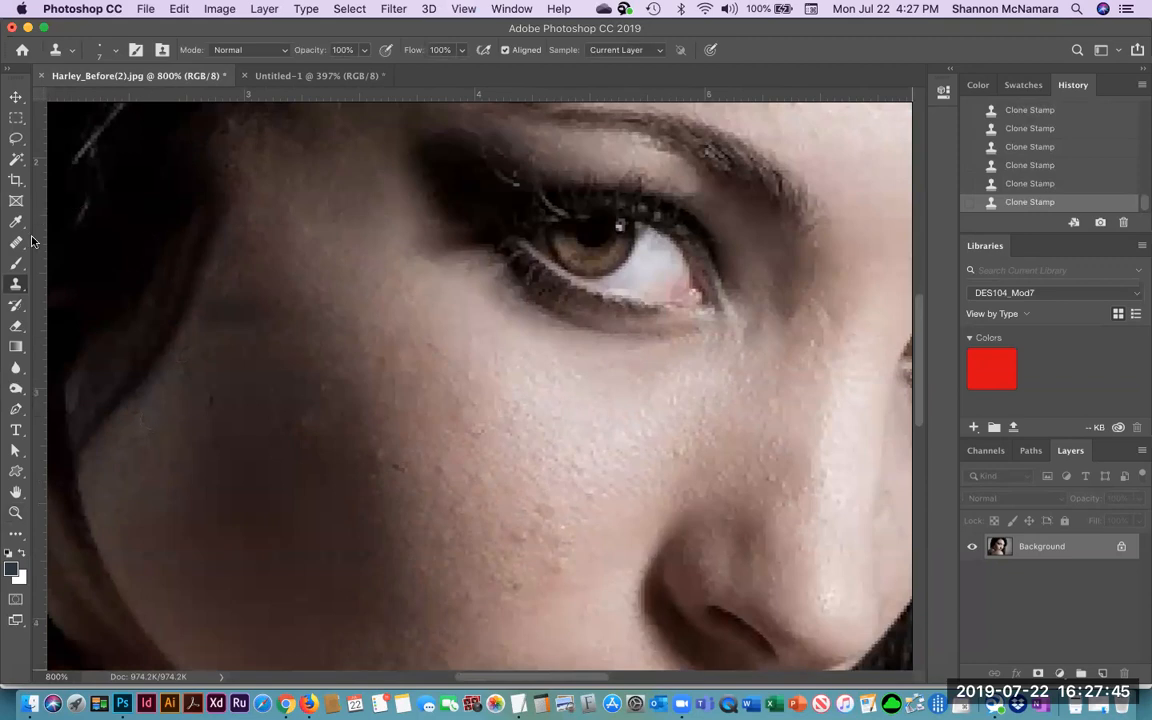
# Step: Try blurring the skin below the eye and across the cheek with the Blur tool at 20% strength, and revert to the first blur stroke
pyautogui.click(15, 367)
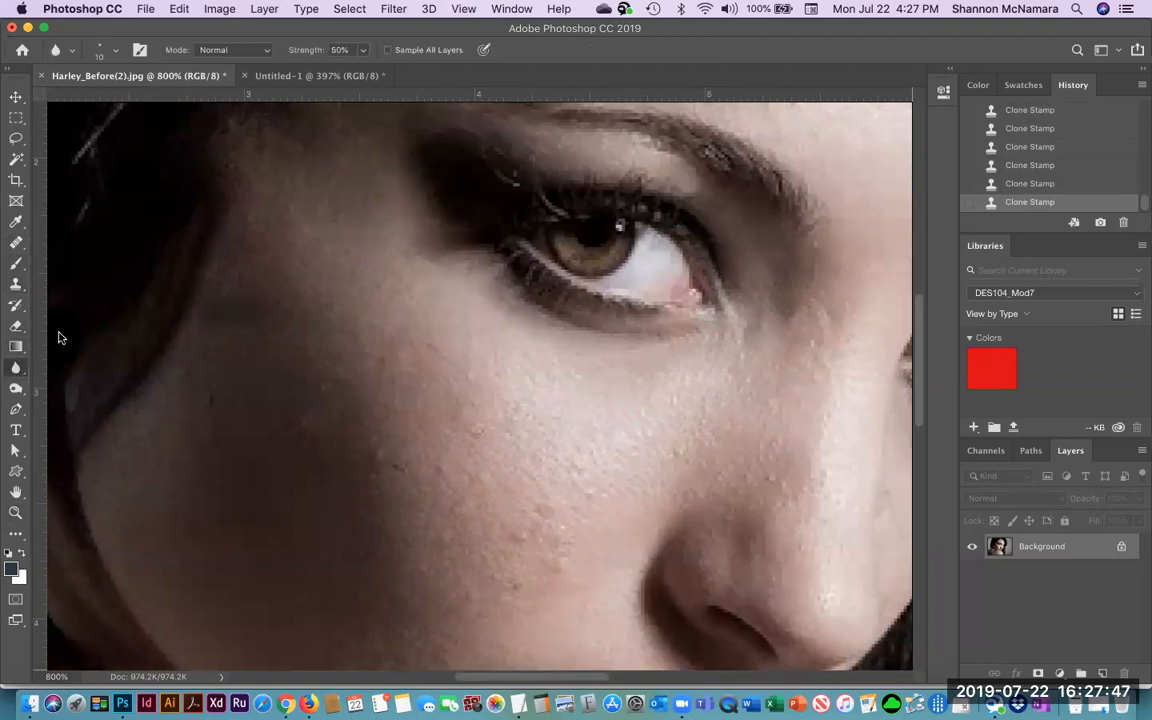
pyautogui.click(319, 46)
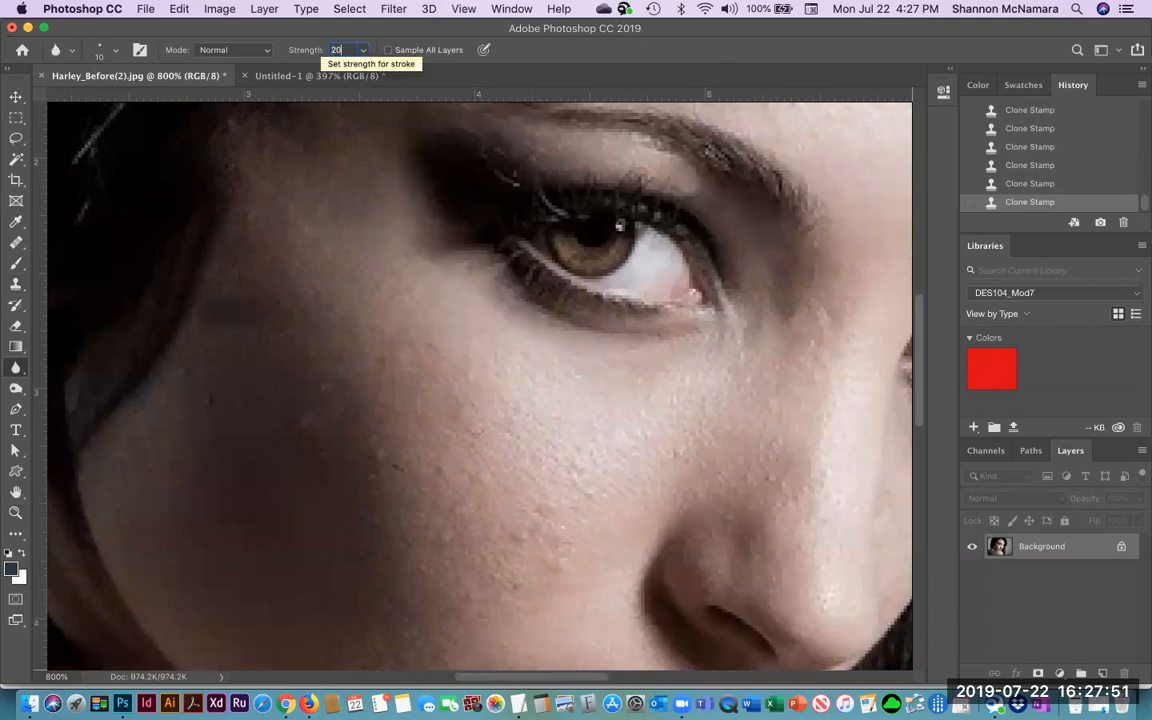
pyautogui.write('20')
pyautogui.press('Return')
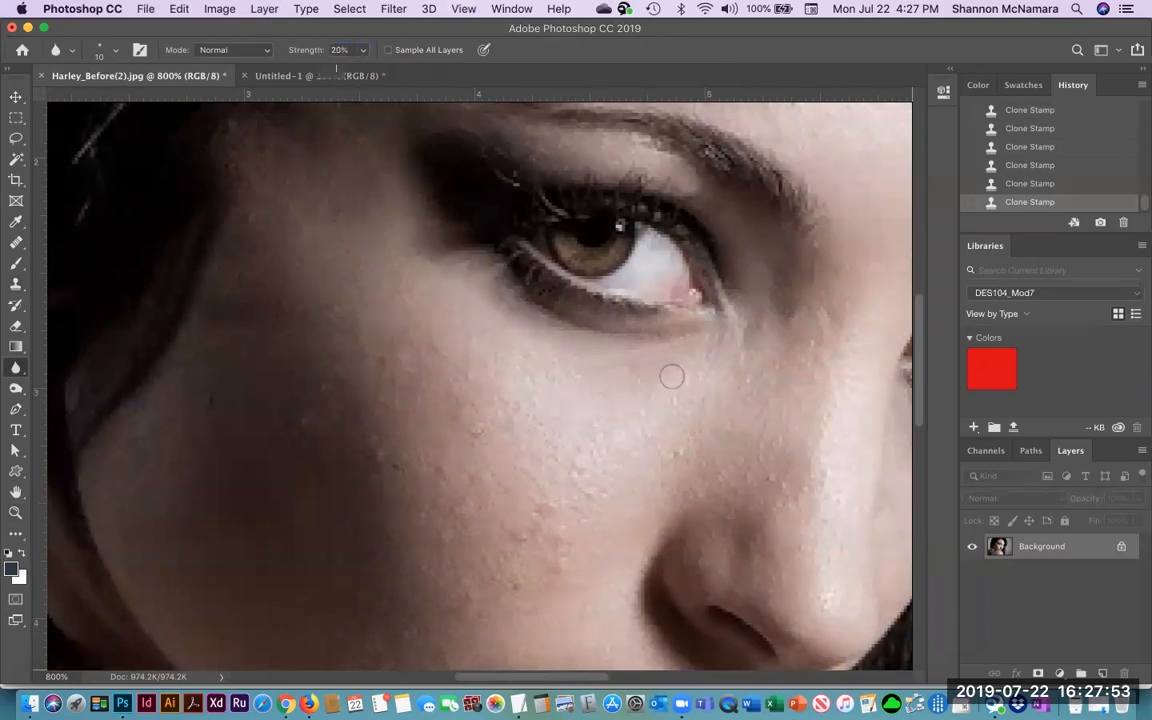
pyautogui.moveTo(675, 328)
pyautogui.mouseDown()
pyautogui.moveTo(480, 286)
pyautogui.moveTo(521, 292)
pyautogui.moveTo(425, 241)
pyautogui.moveTo(444, 260)
pyautogui.moveTo(424, 258)
pyautogui.mouseUp()
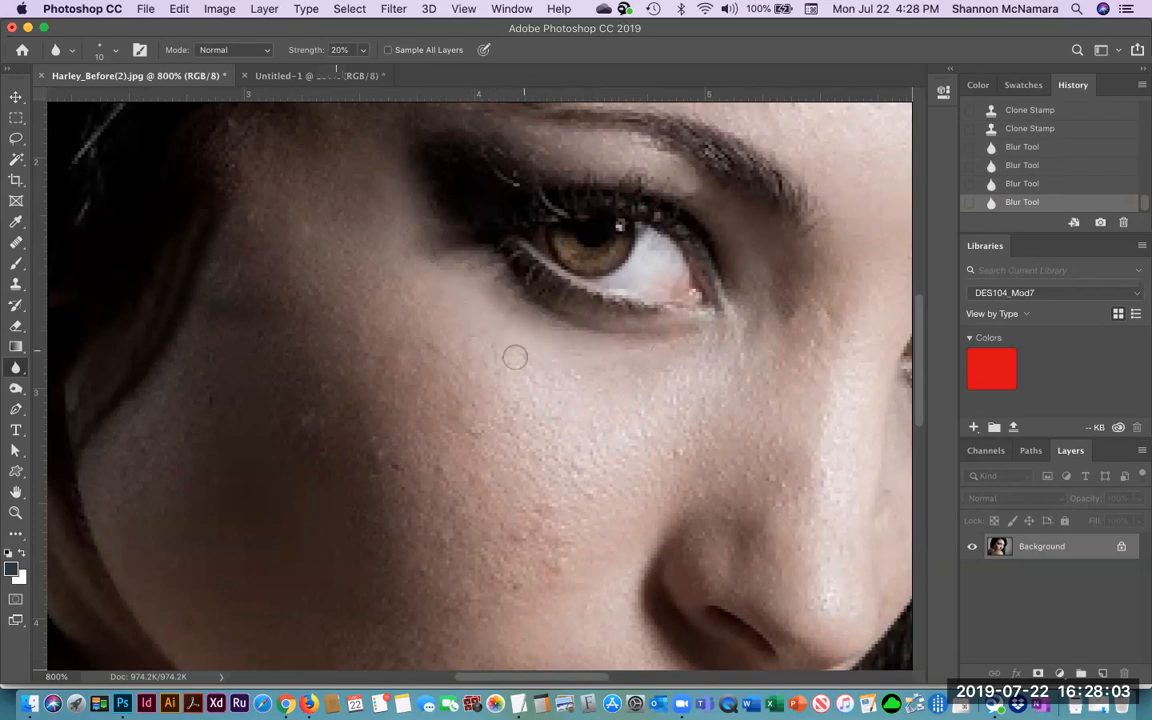
pyautogui.moveTo(627, 400)
pyautogui.mouseDown()
pyautogui.moveTo(571, 393)
pyautogui.moveTo(532, 362)
pyautogui.moveTo(537, 404)
pyautogui.moveTo(557, 424)
pyautogui.mouseUp()
pyautogui.scroll(-6, 555, 428)
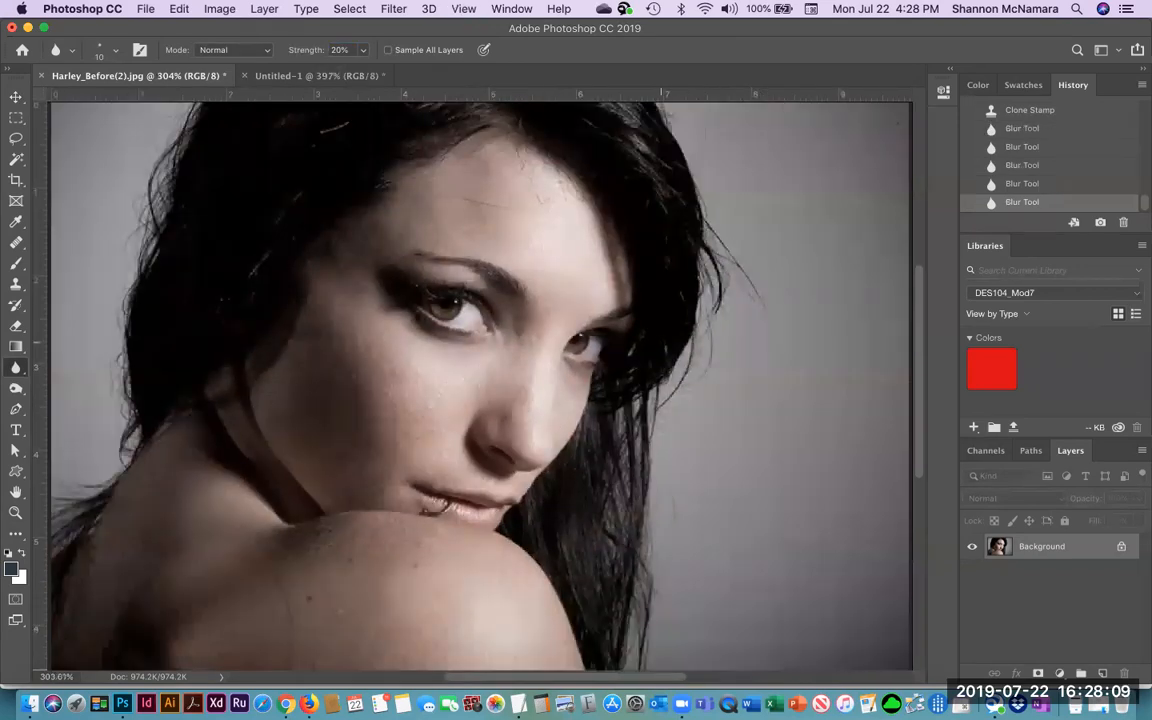
pyautogui.click(1022, 128)
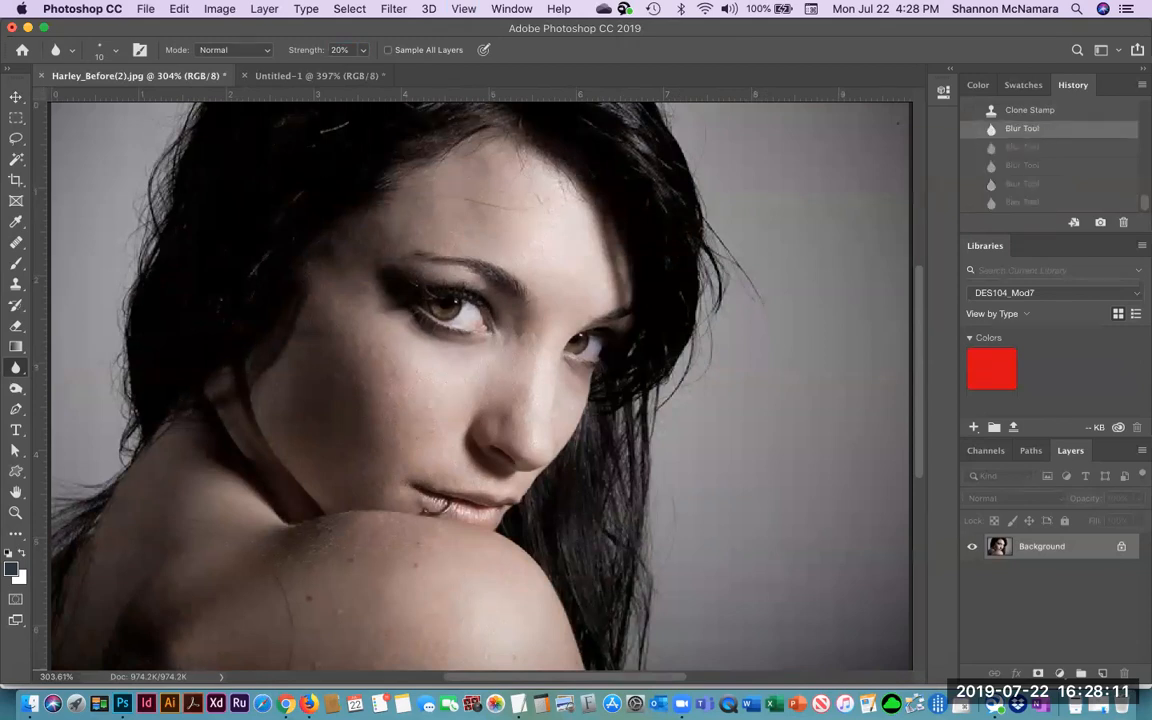
pyautogui.scroll(2, 1057, 159)
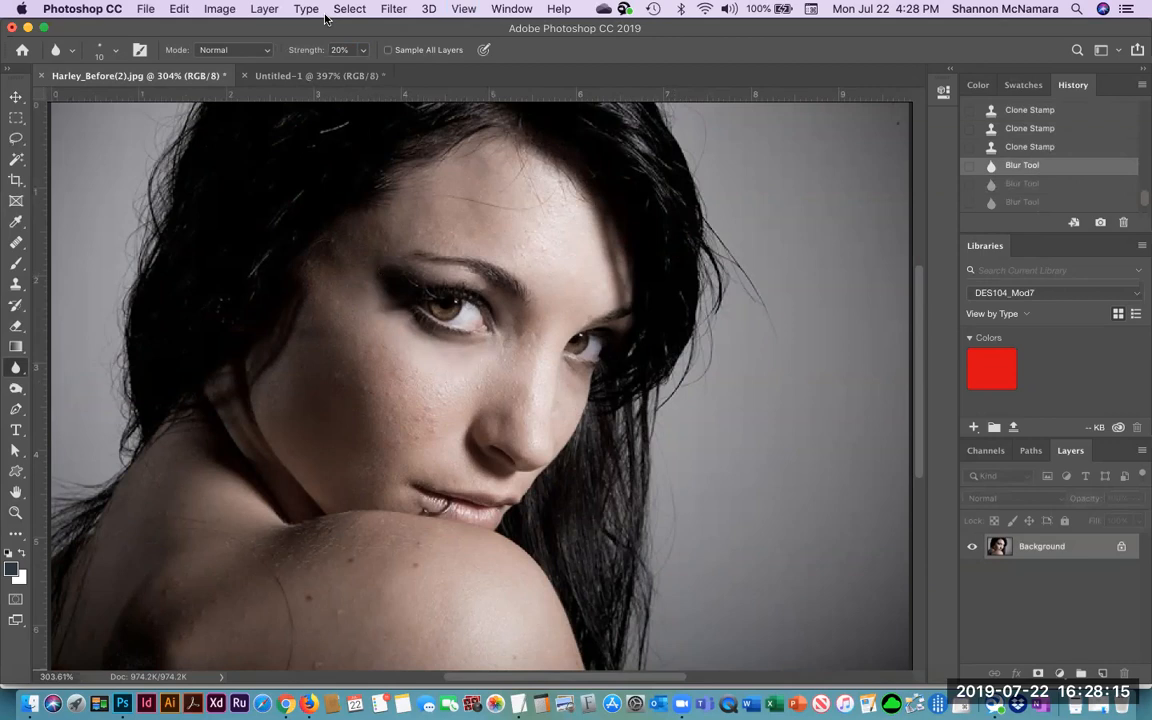
# Step: Set the Blur tool to 10% strength with a 40-pixel brush and soften the skin on the cheek and shoulder
pyautogui.click(311, 49)
pyautogui.write('1')
pyautogui.press(']')
pyautogui.press(']')
pyautogui.press(']')
pyautogui.moveTo(373, 459); pyautogui.dragTo(385, 440)
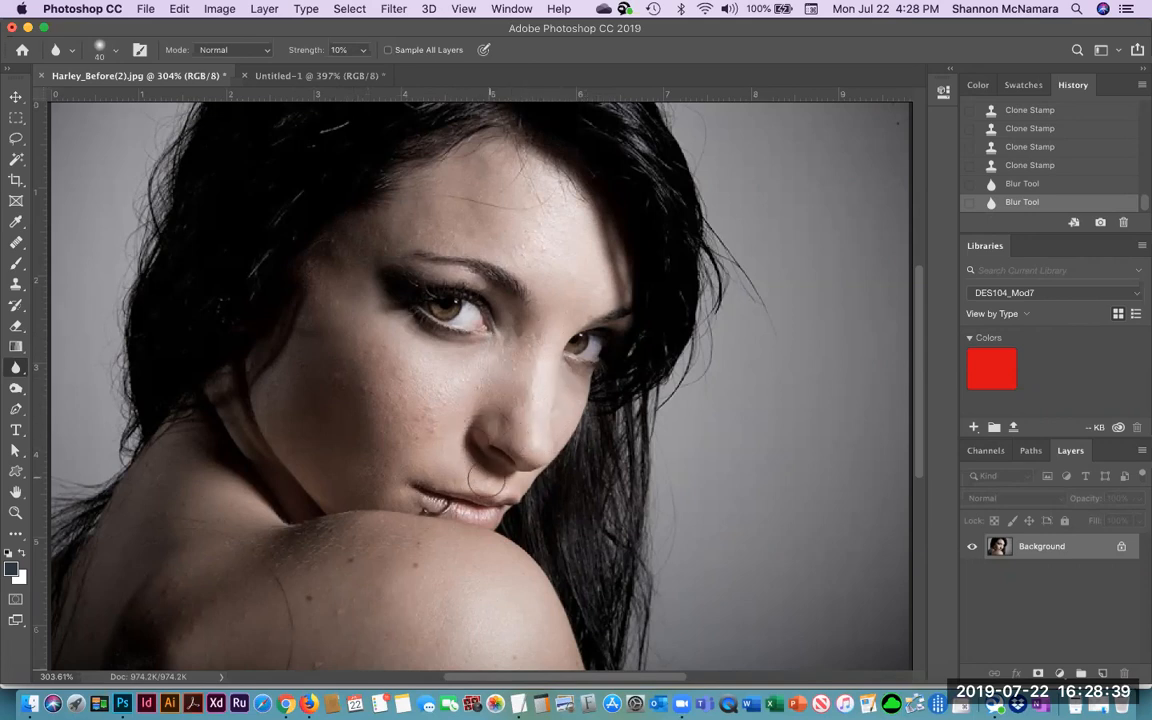
pyautogui.moveTo(359, 474); pyautogui.dragTo(380, 560)
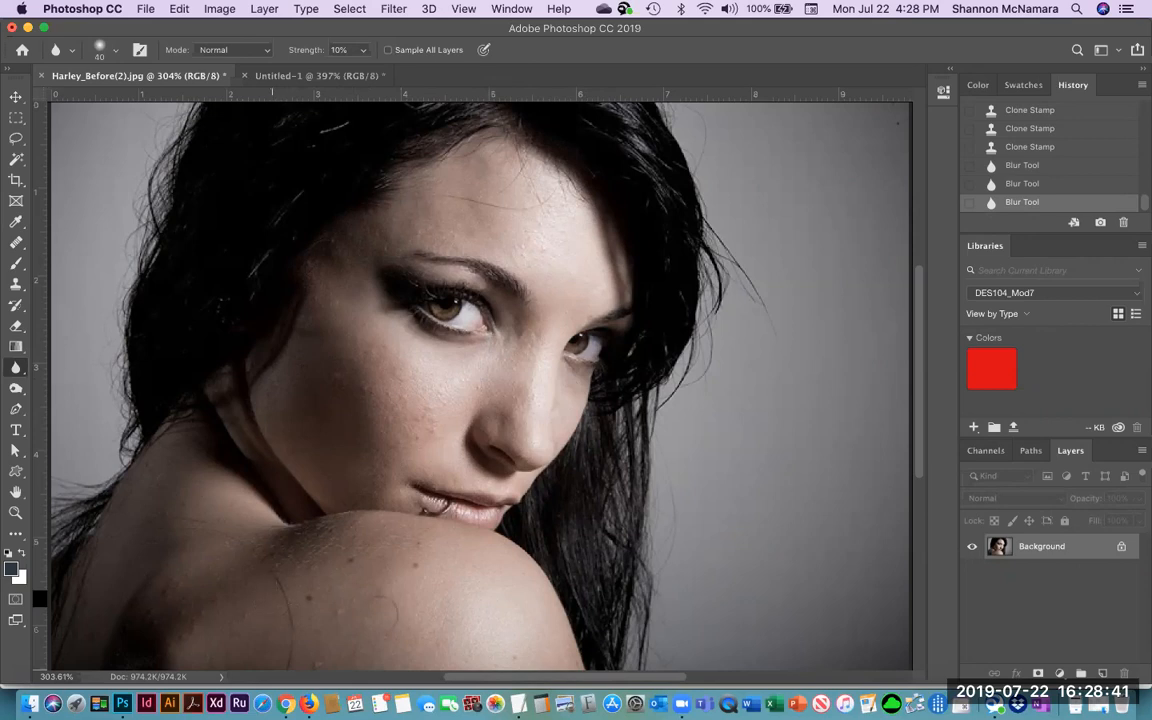
# Step: Clone clean skin over the small marks on the lower shoulder with the Clone Stamp at 100% opacity
pyautogui.press('s')
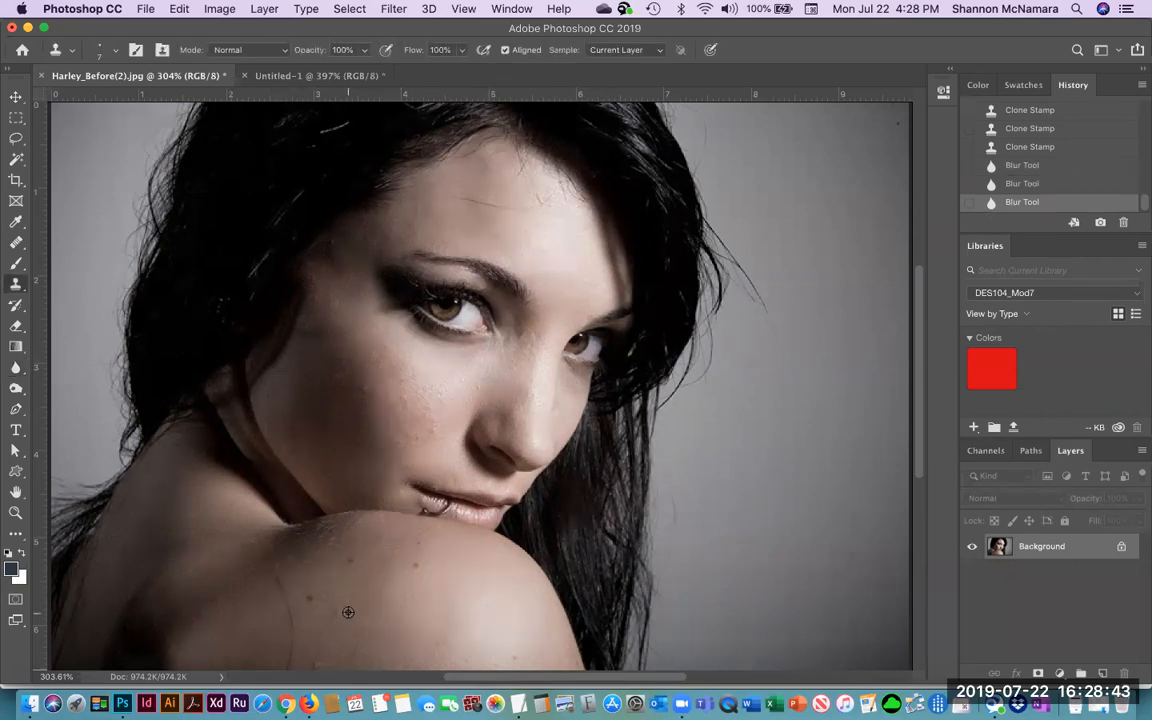
pyautogui.click(337, 612)
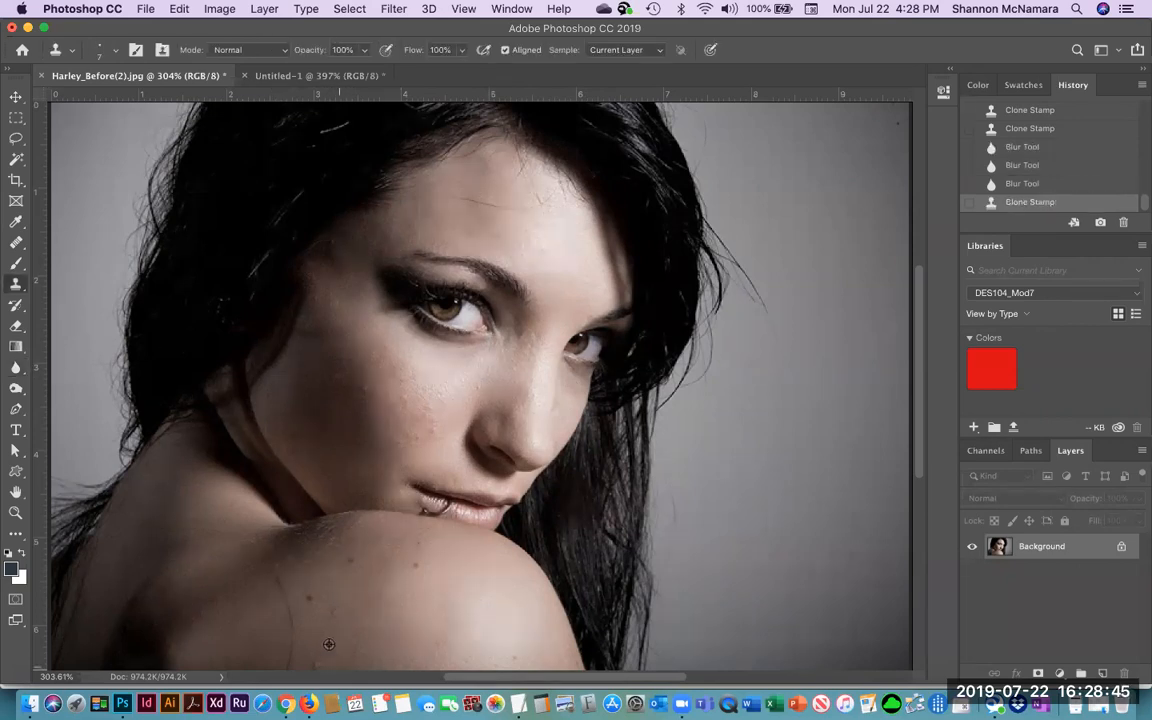
pyautogui.click(317, 664)
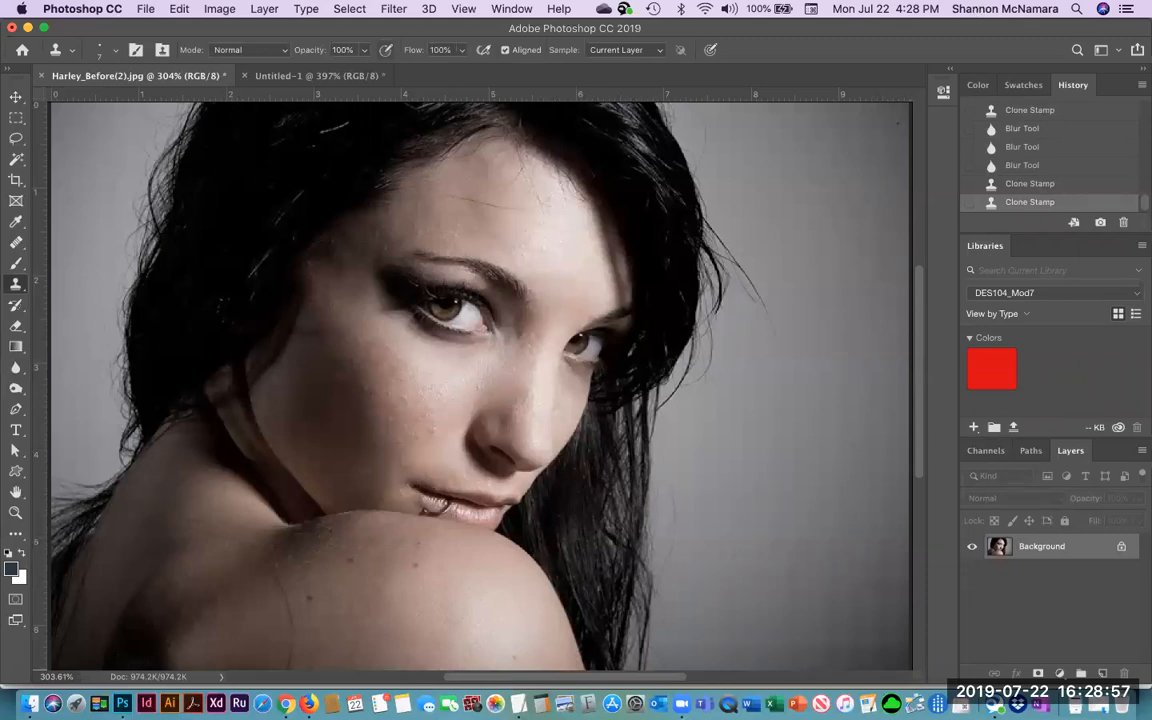
pyautogui.click(330, 80)
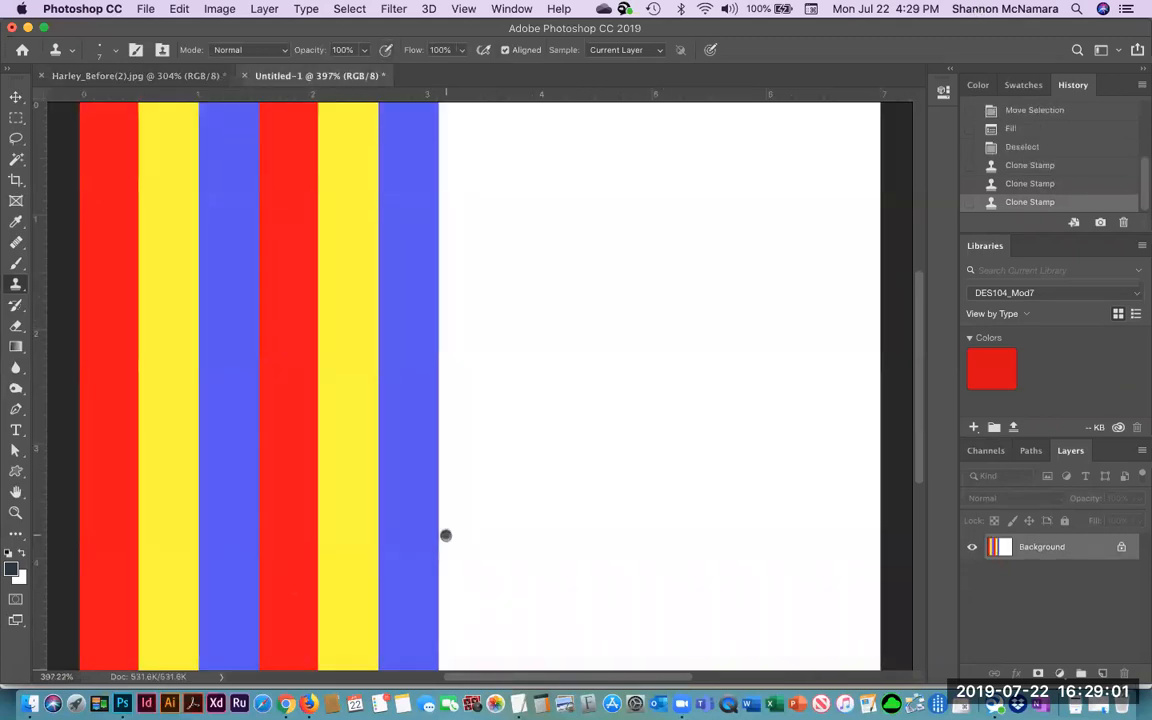
pyautogui.click(158, 76)
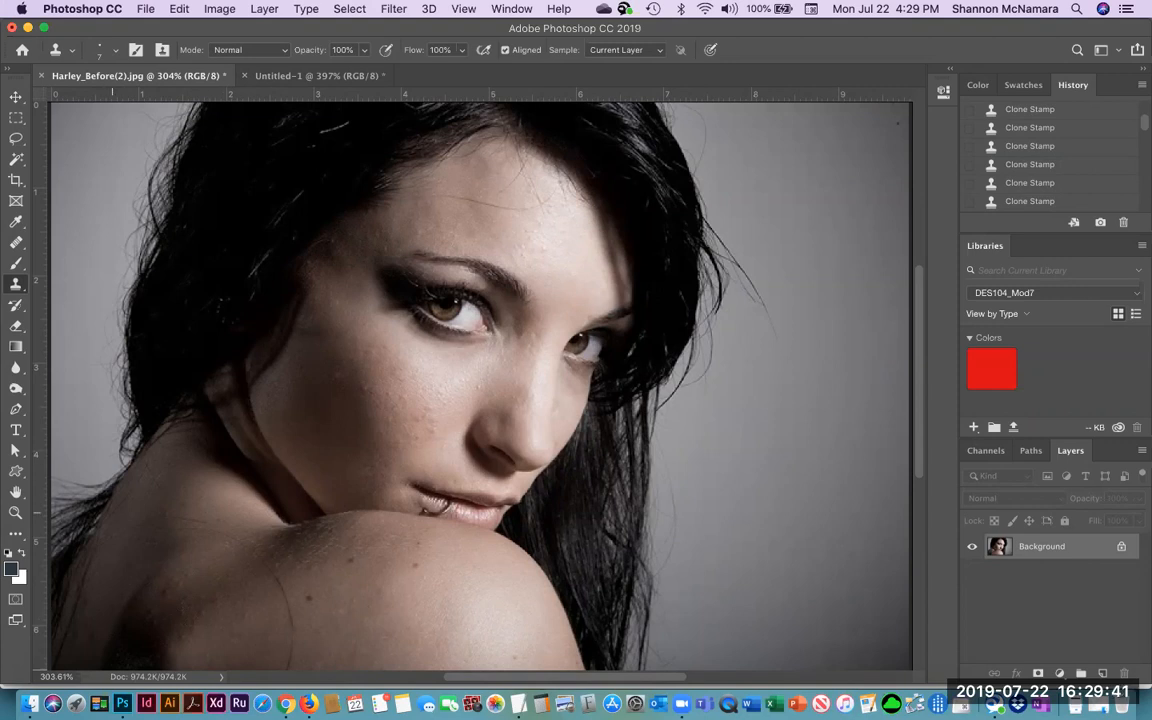
# Step: Add a Curves adjustment layer and shape its RGB curve with one shadow point and one highlight point to lighten the portrait
pyautogui.click(509, 9)
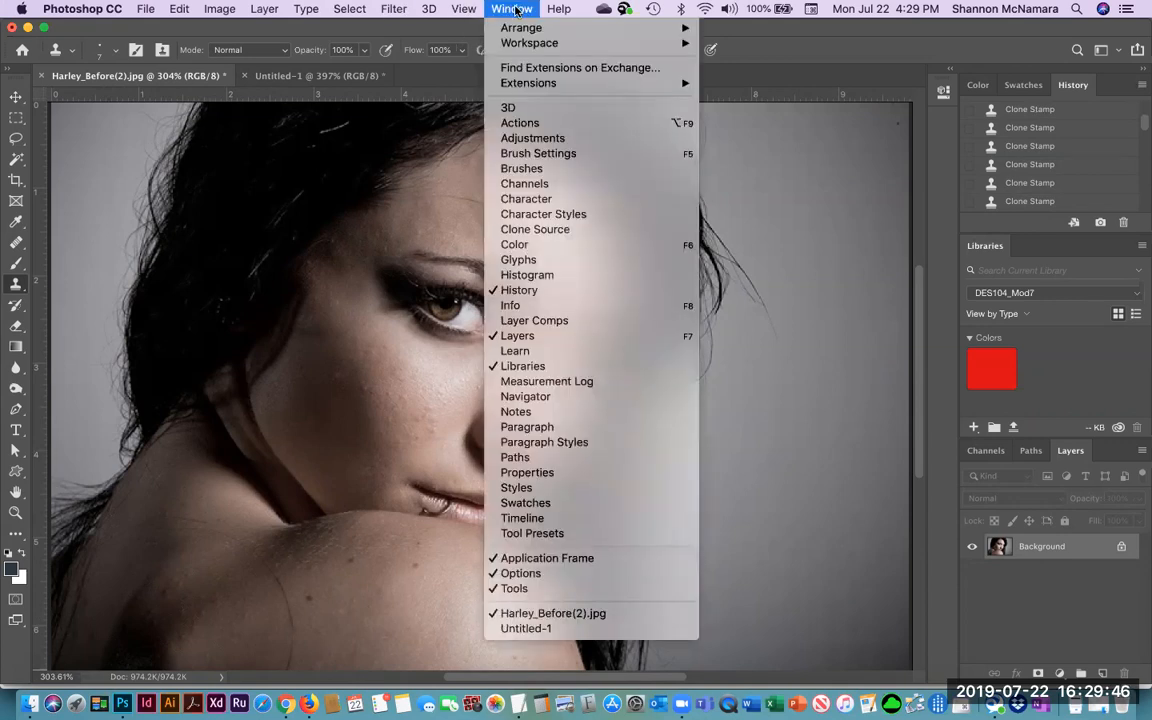
pyautogui.click(529, 139)
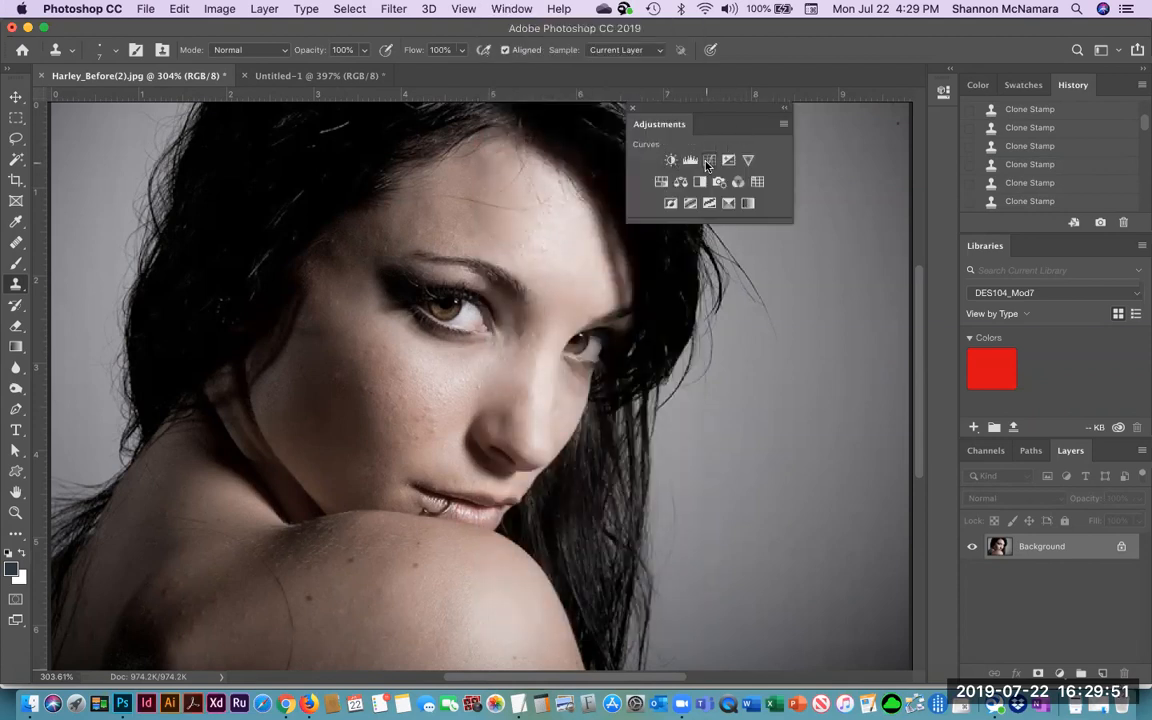
pyautogui.click(708, 161)
pyautogui.moveTo(764, 310); pyautogui.dragTo(764, 306)
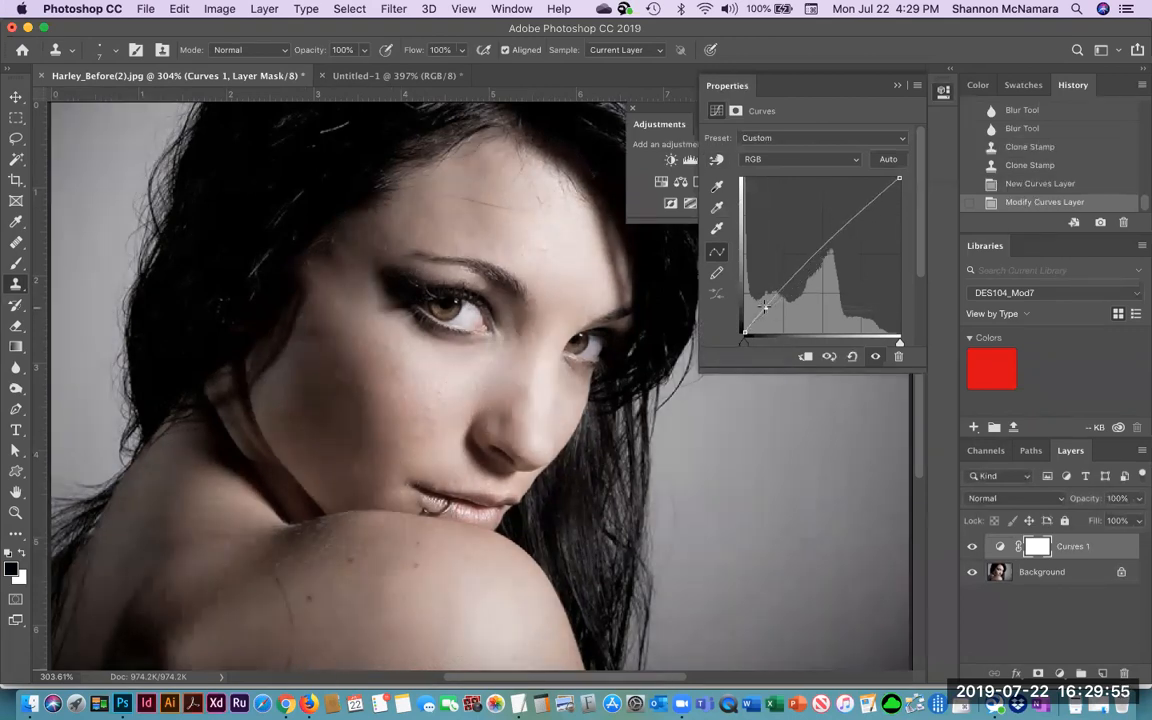
pyautogui.click(843, 222)
pyautogui.moveTo(843, 222); pyautogui.dragTo(845, 231)
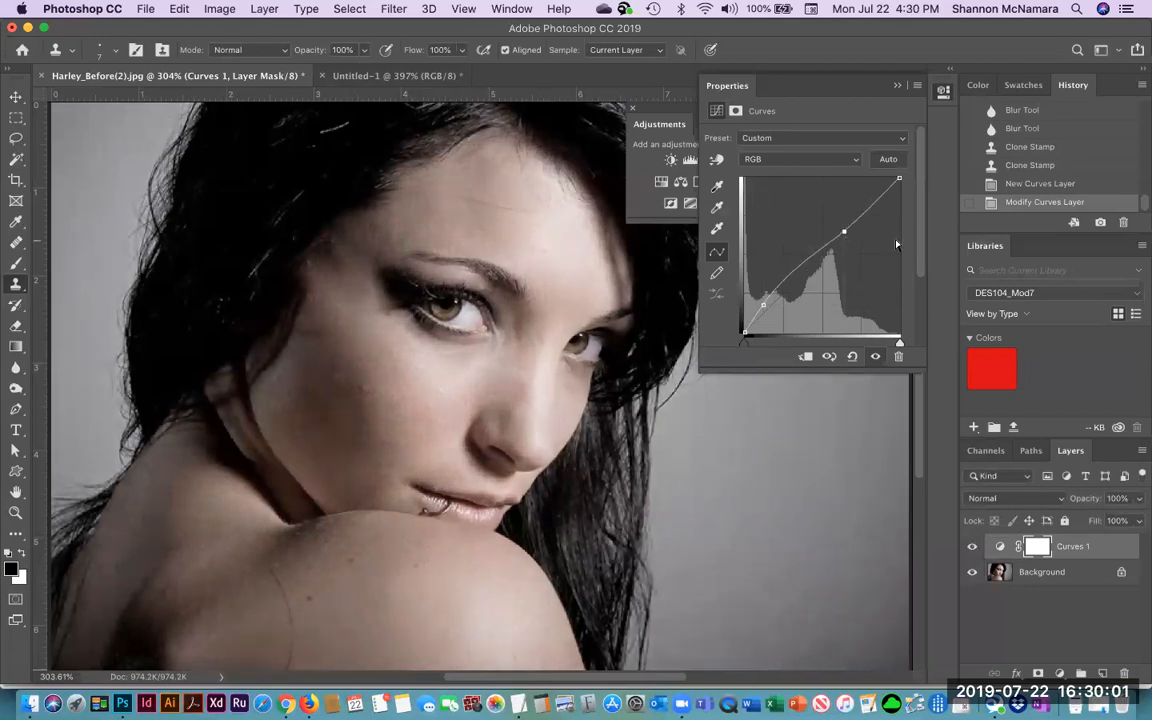
pyautogui.moveTo(844, 234); pyautogui.dragTo(845, 229)
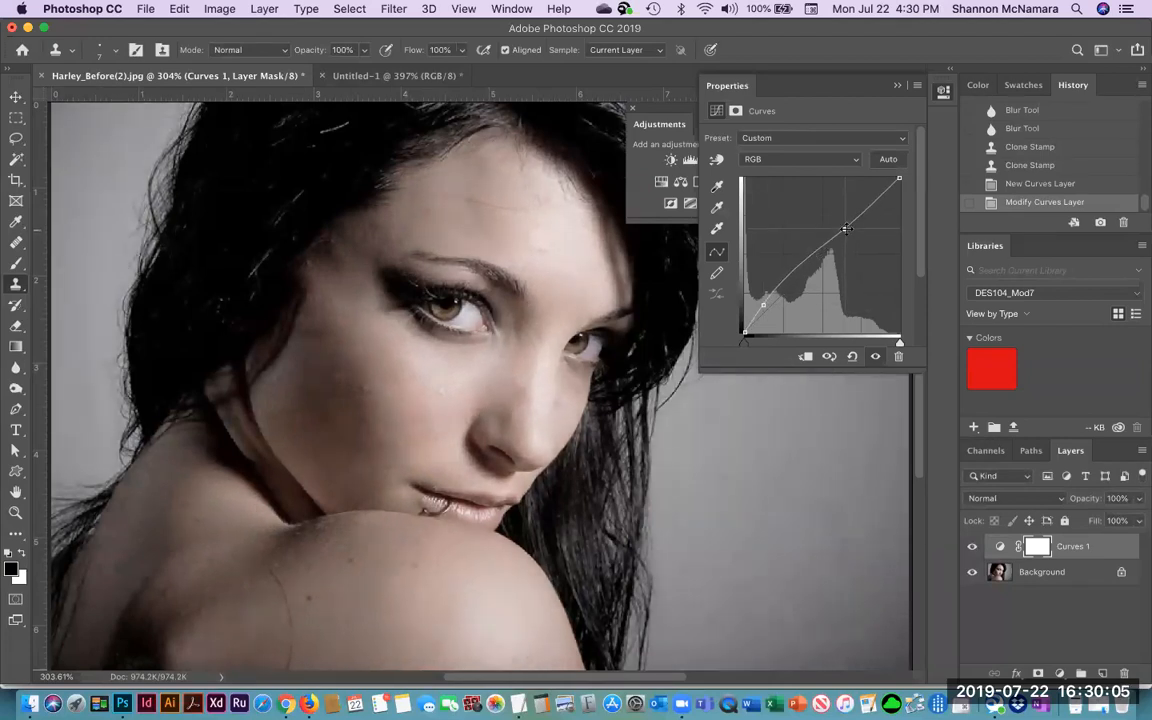
pyautogui.moveTo(763, 305); pyautogui.dragTo(763, 301)
pyautogui.click(896, 85)
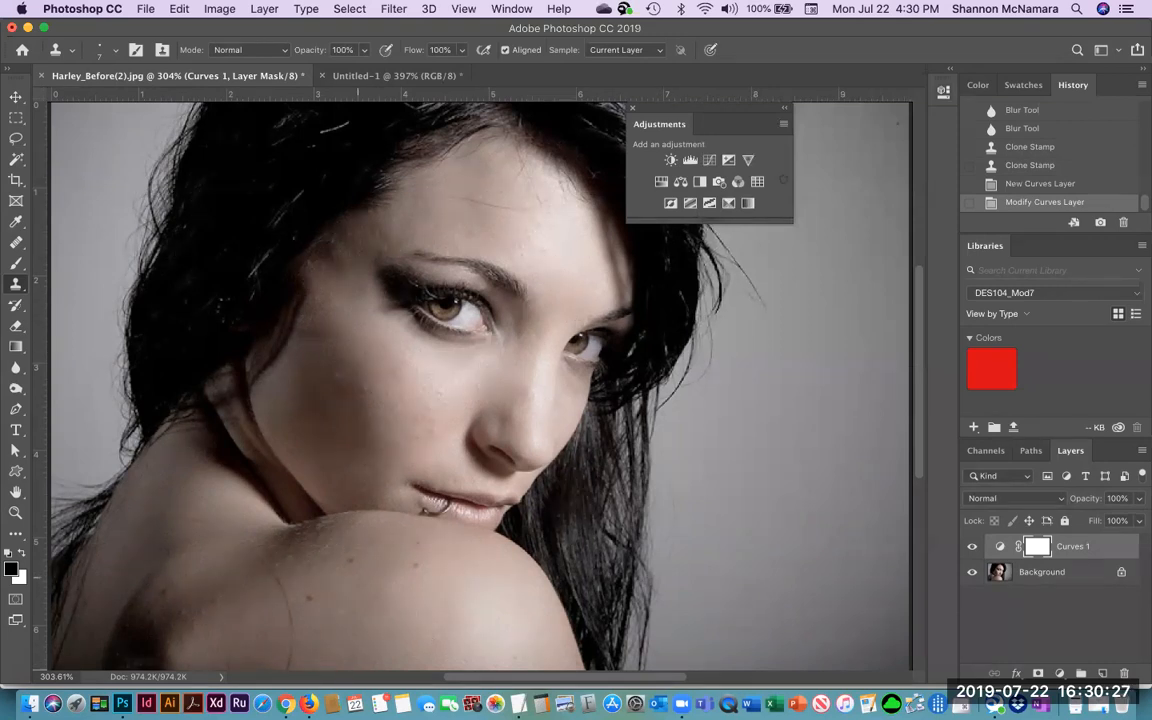
# Step: Add a Levels adjustment layer above the Curves layer and slightly brighten its RGB midtones
pyautogui.click(688, 161)
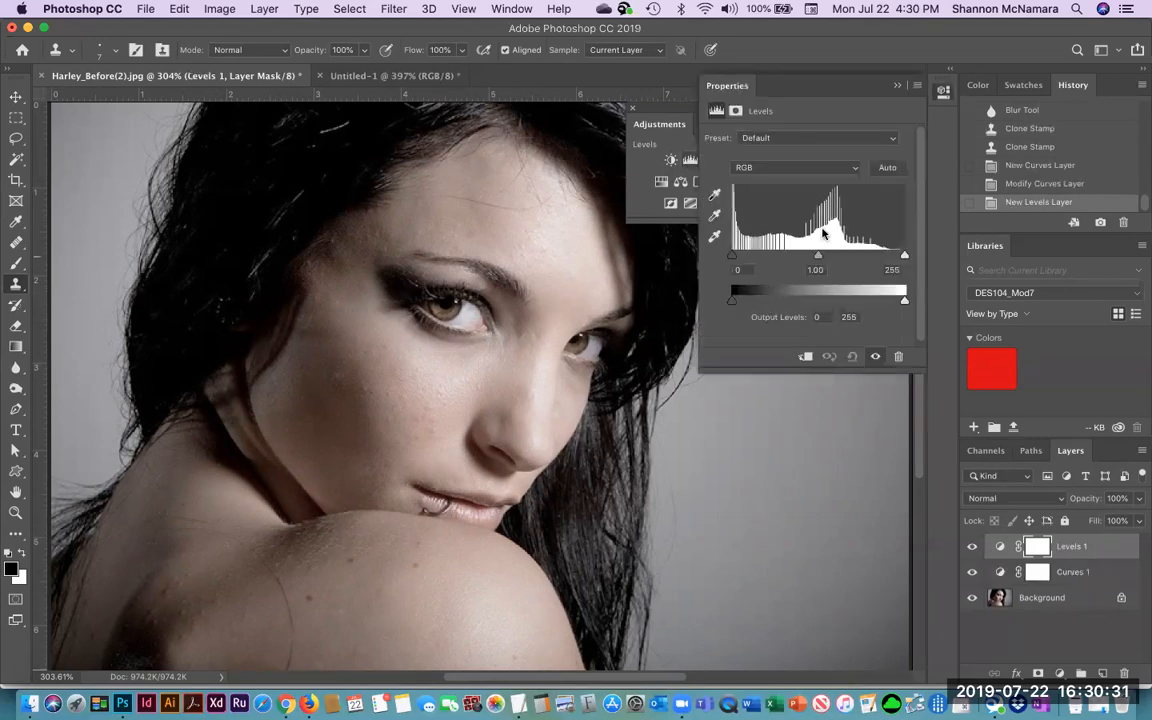
pyautogui.moveTo(819, 260); pyautogui.dragTo(811, 261)
pyautogui.moveTo(811, 258); pyautogui.dragTo(814, 258)
# Step: Adjust the Red channel's midtones in the Levels layer and set the Green and Blue midtones to 1.04
pyautogui.click(778, 168)
pyautogui.click(774, 182)
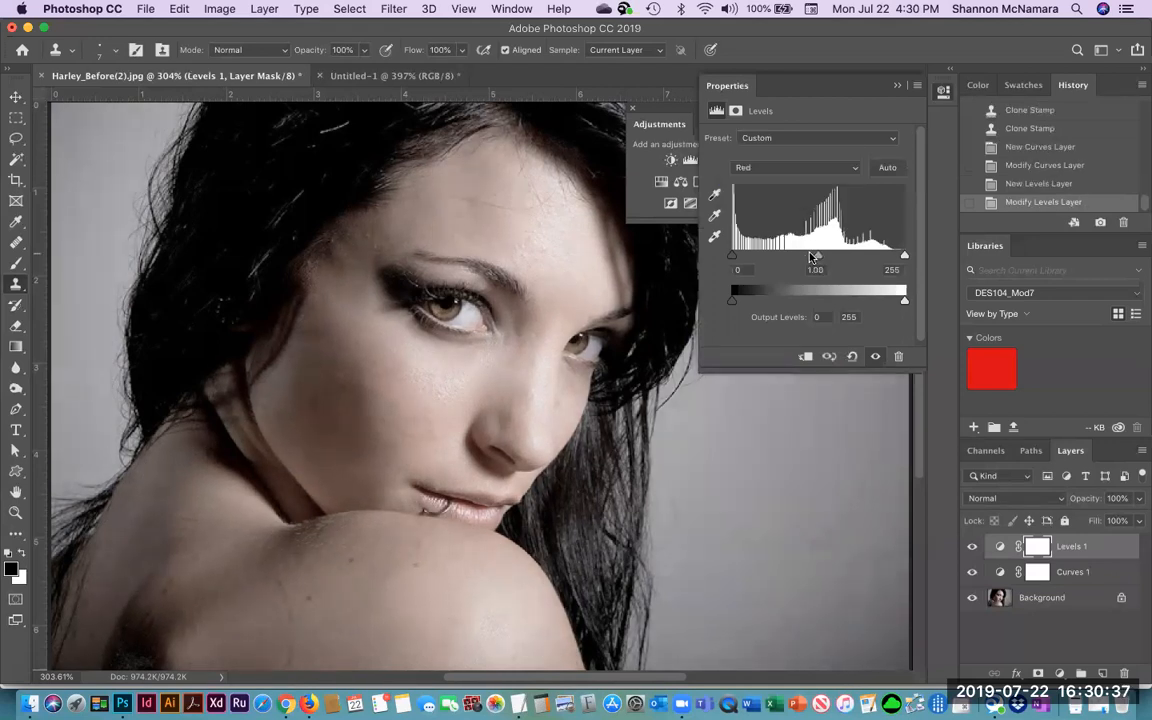
pyautogui.click(808, 165)
pyautogui.click(770, 176)
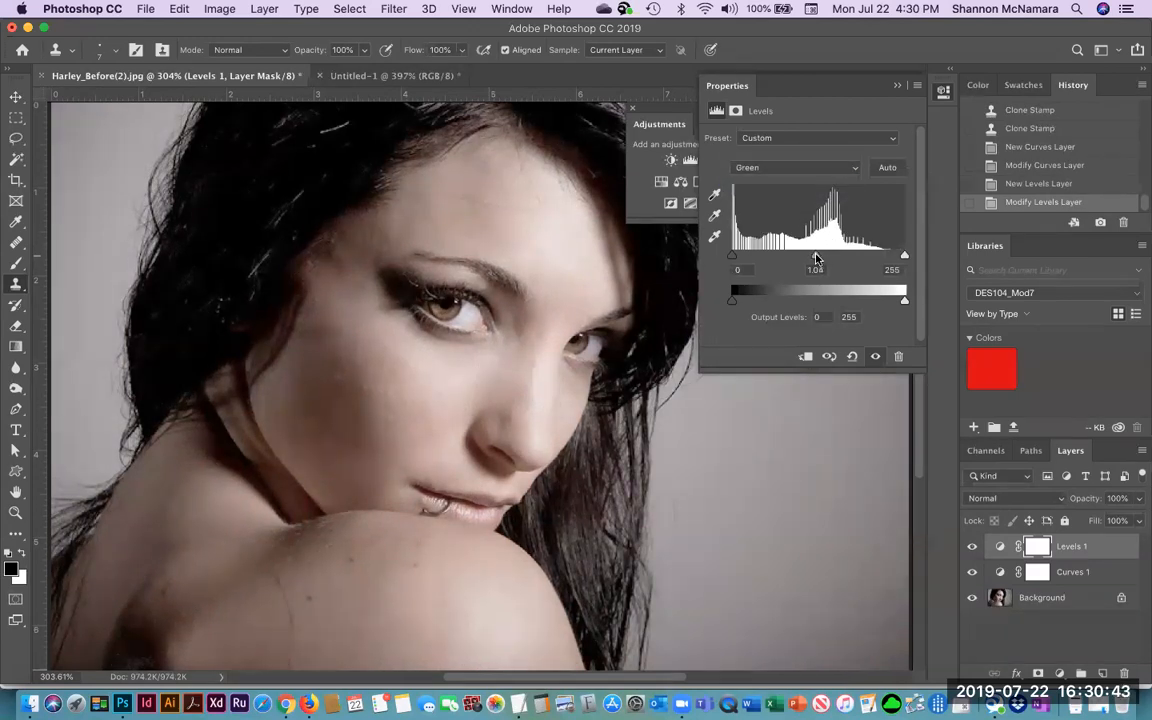
pyautogui.click(800, 167)
pyautogui.click(770, 180)
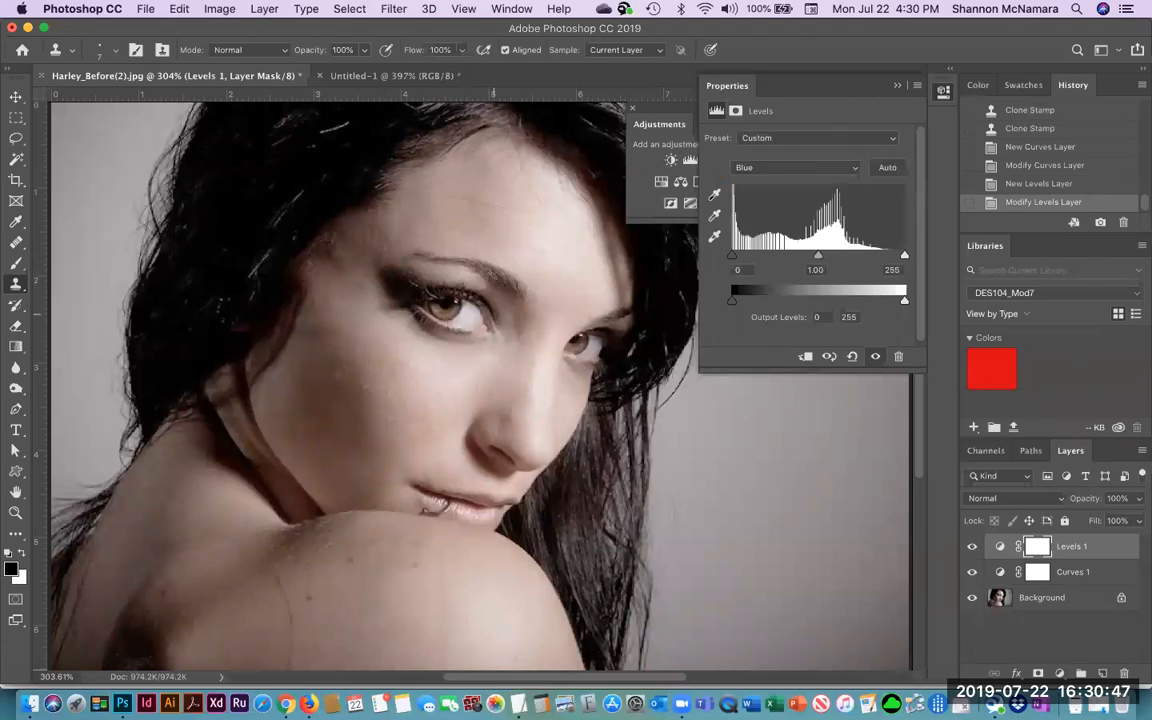
pyautogui.moveTo(818, 258); pyautogui.dragTo(806, 262)
pyautogui.moveTo(808, 262); pyautogui.dragTo(818, 264)
# Step: Tint the portrait yellow-green by setting the Levels layer's Green midtones to 1.32 and Blue midtones to 0.72
pyautogui.click(768, 167)
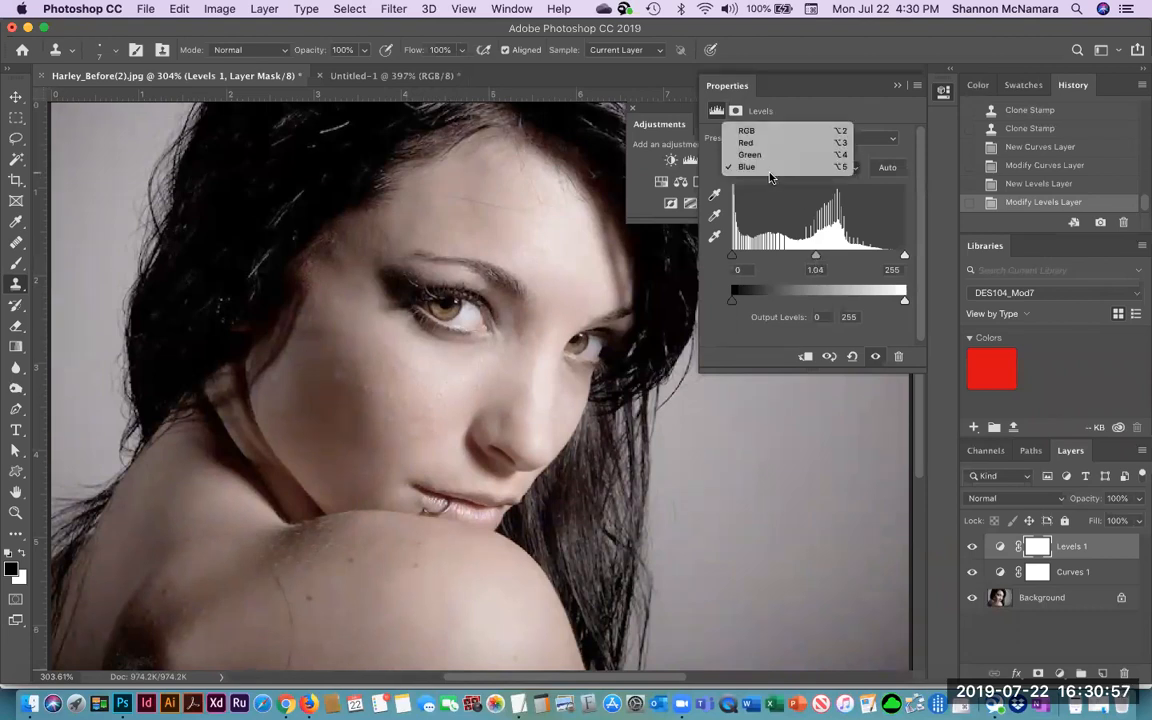
pyautogui.click(763, 158)
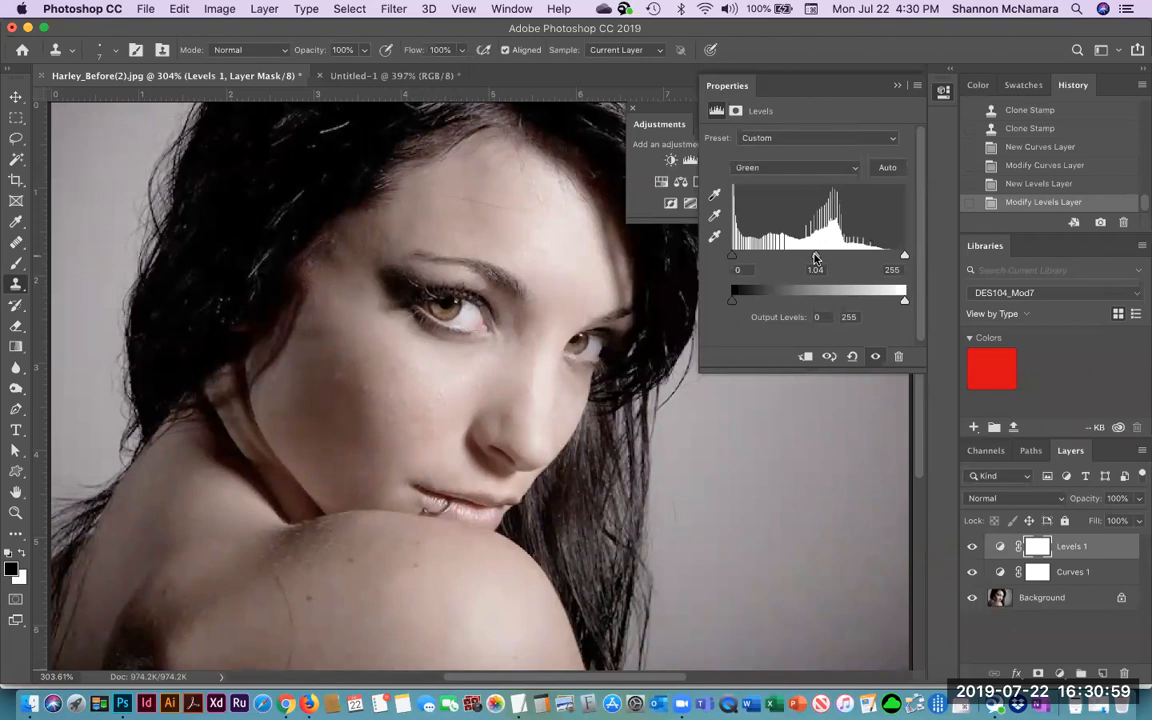
pyautogui.moveTo(809, 258); pyautogui.dragTo(801, 257)
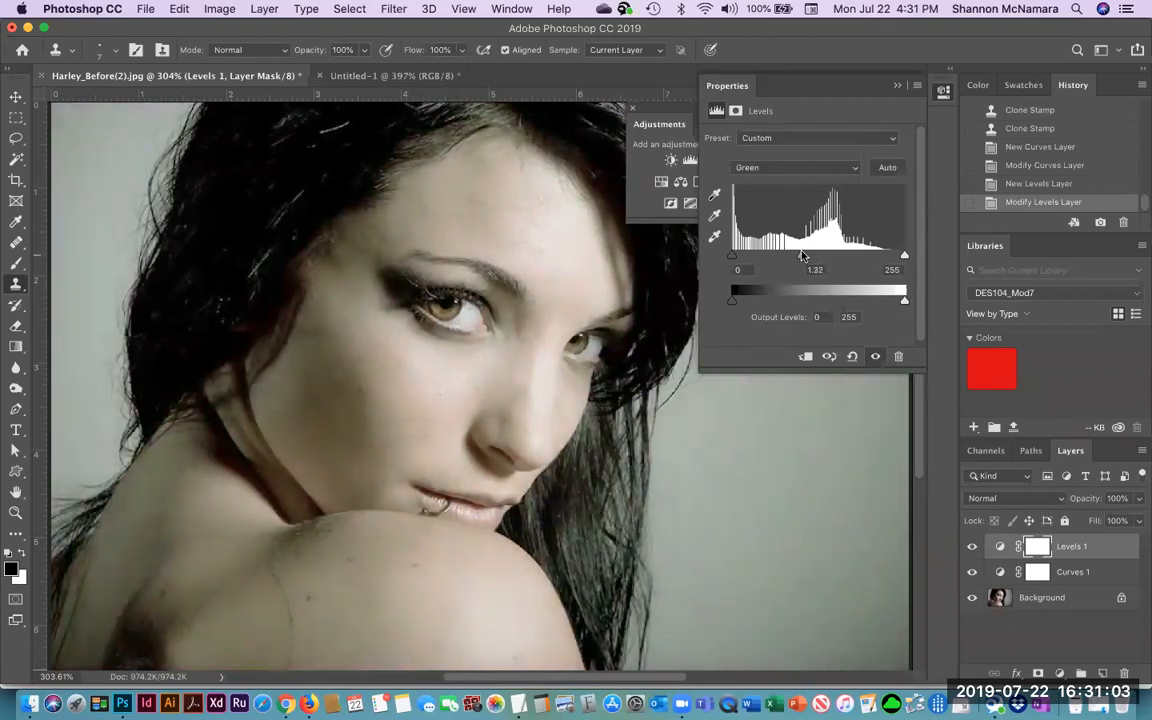
pyautogui.click(787, 167)
pyautogui.click(780, 178)
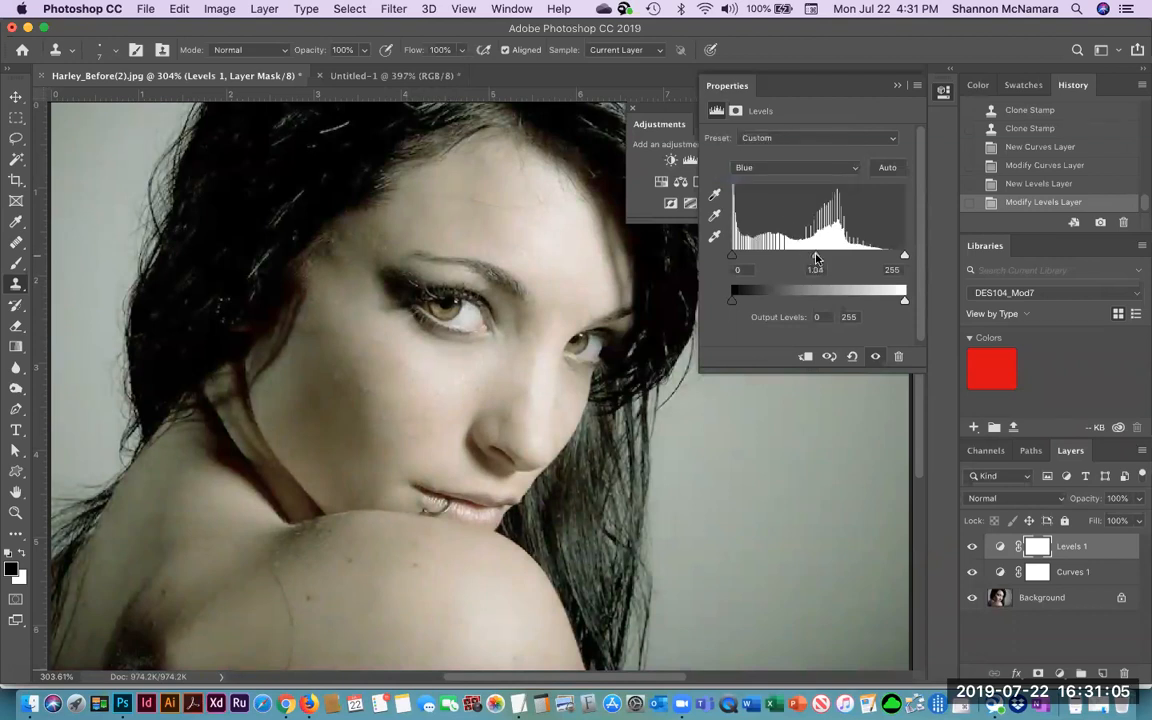
pyautogui.moveTo(811, 259); pyautogui.dragTo(836, 258)
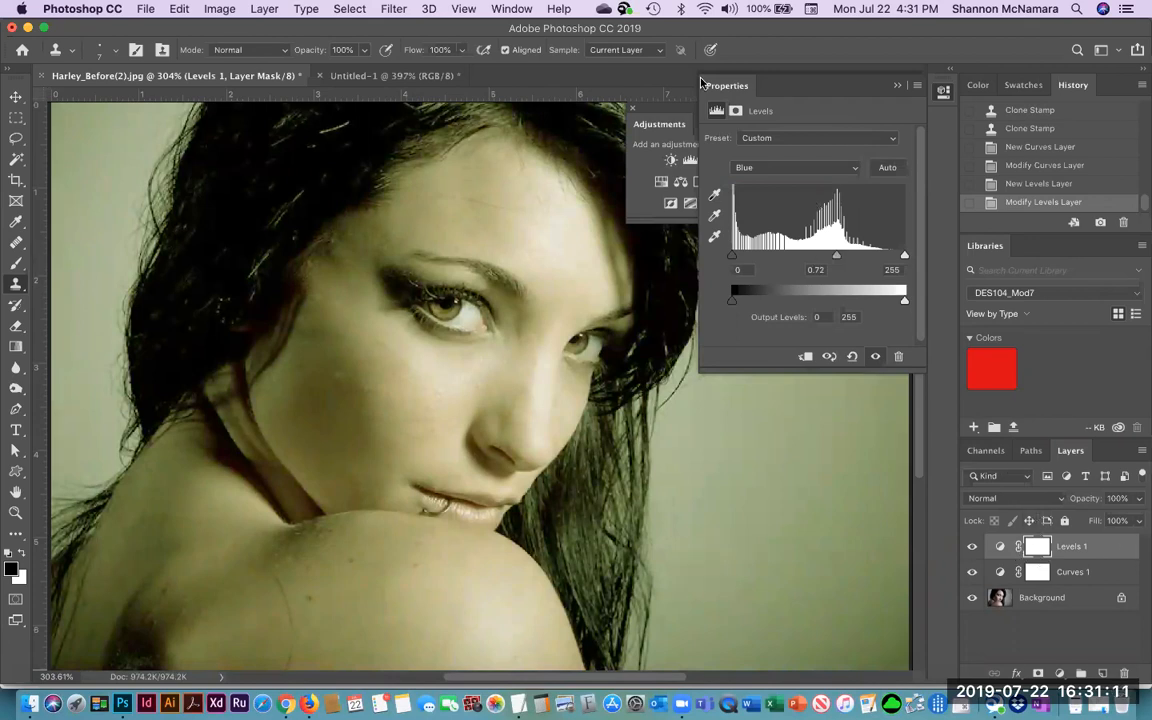
pyautogui.click(897, 86)
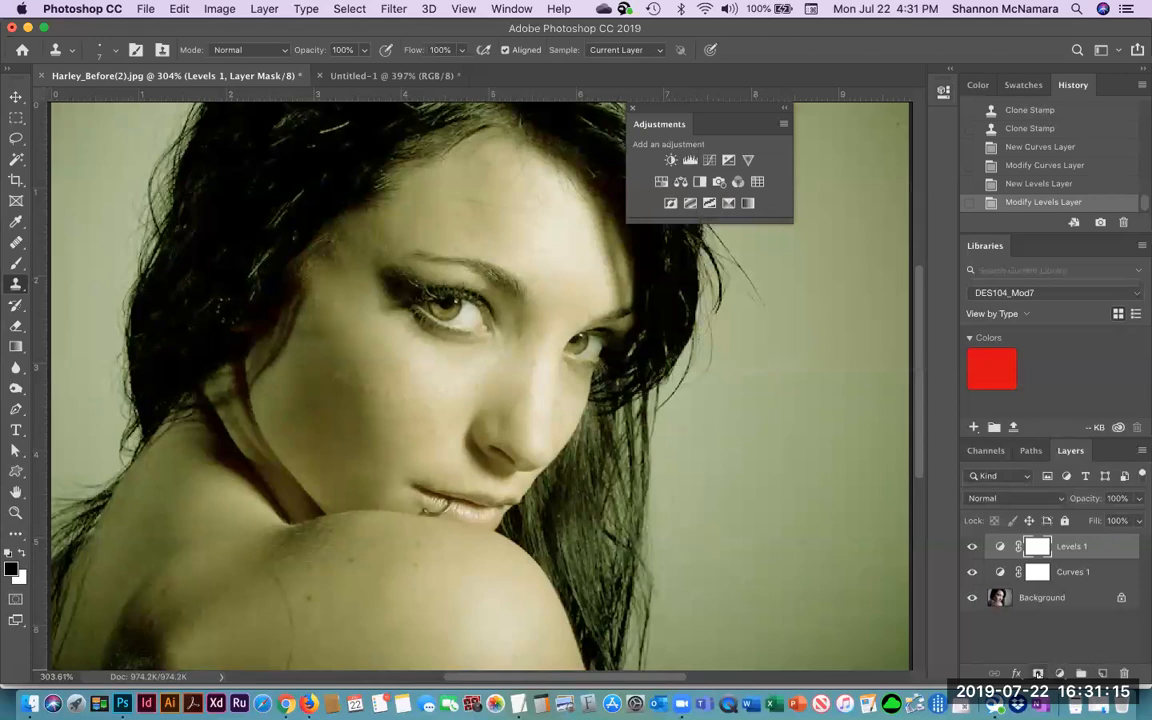
# Step: Add a vector mask to the Levels 1 layer, select the entire canvas and clear the layer mask
pyautogui.keyDown('super'); pyautogui.click(1037, 672); pyautogui.keyUp('super')
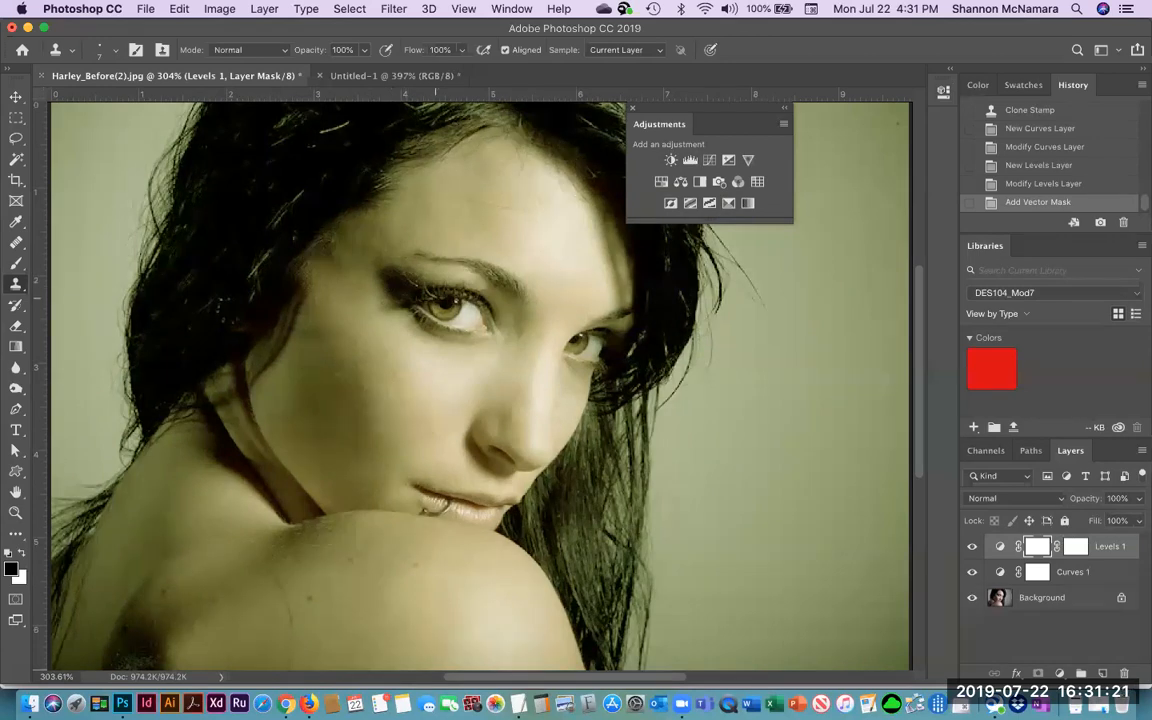
pyautogui.press('super+a')
pyautogui.press('BackSpace')
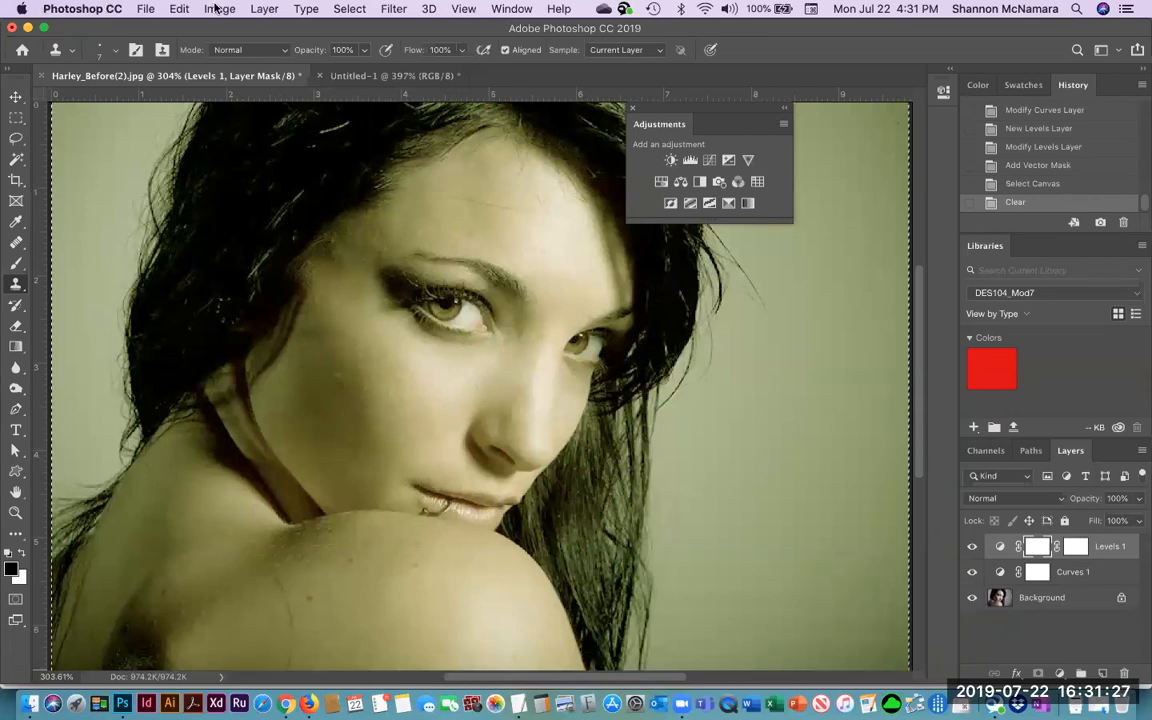
# Step: Try filling the Levels 1 layer mask with gray across the whole canvas and undo the fill
pyautogui.click(179, 9)
pyautogui.click(190, 260)
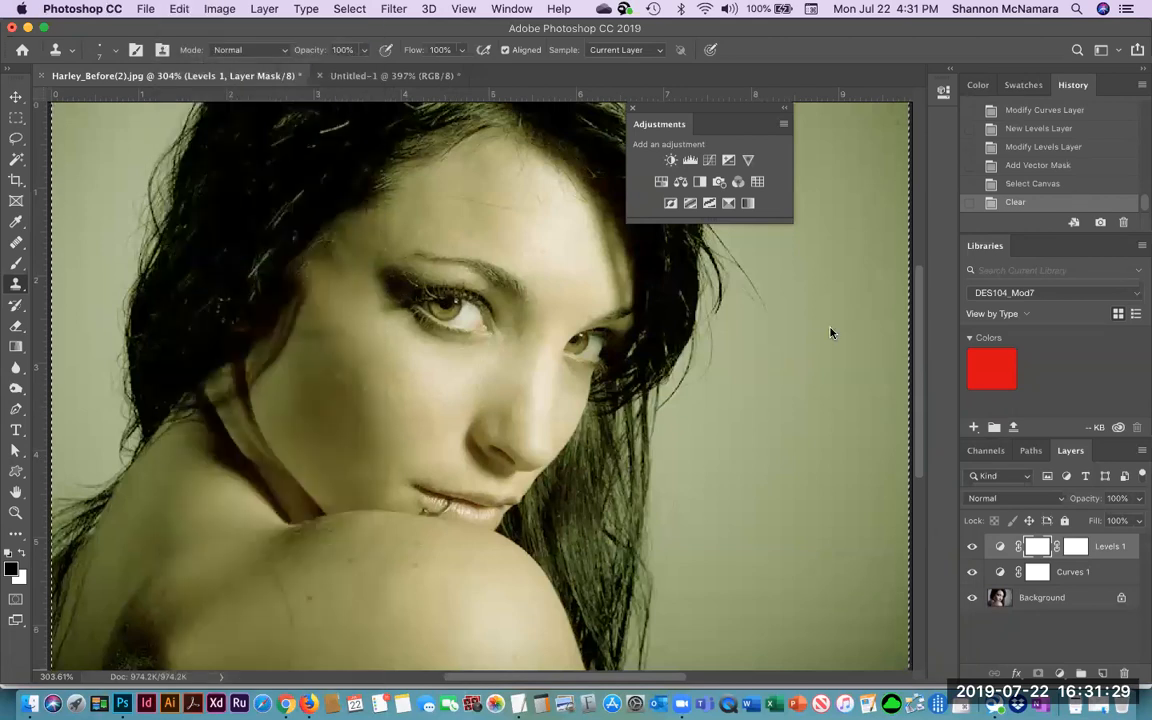
pyautogui.click(682, 261)
pyautogui.press('s')
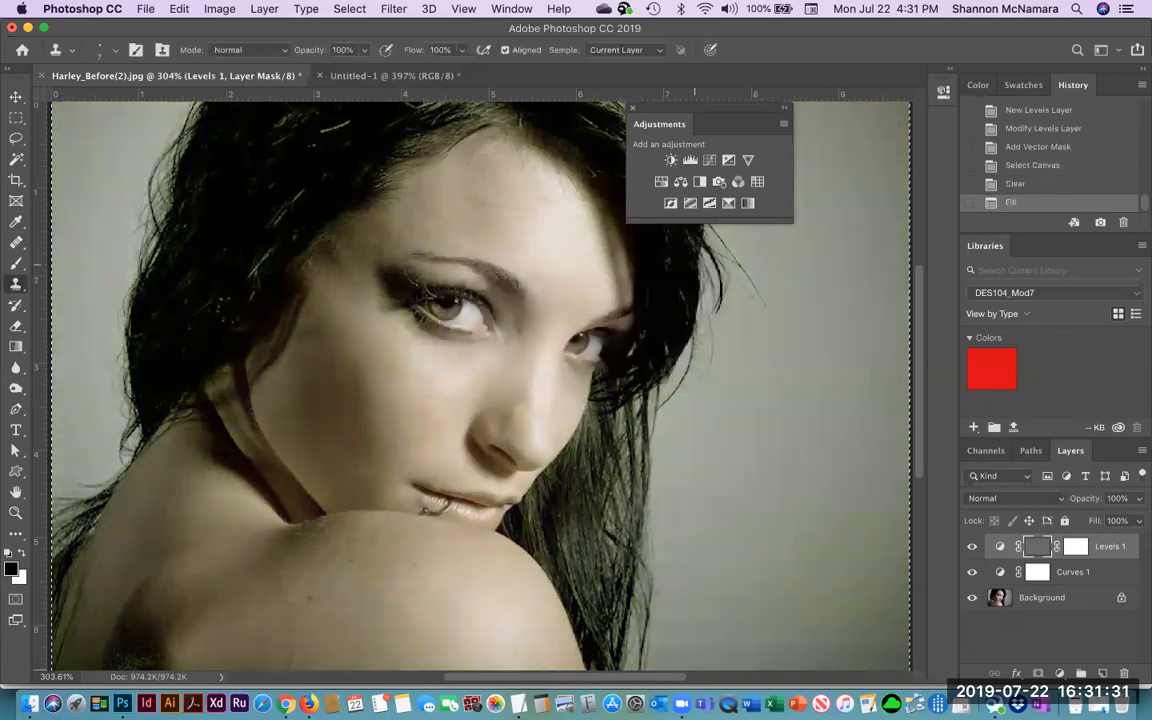
pyautogui.press('super+z')
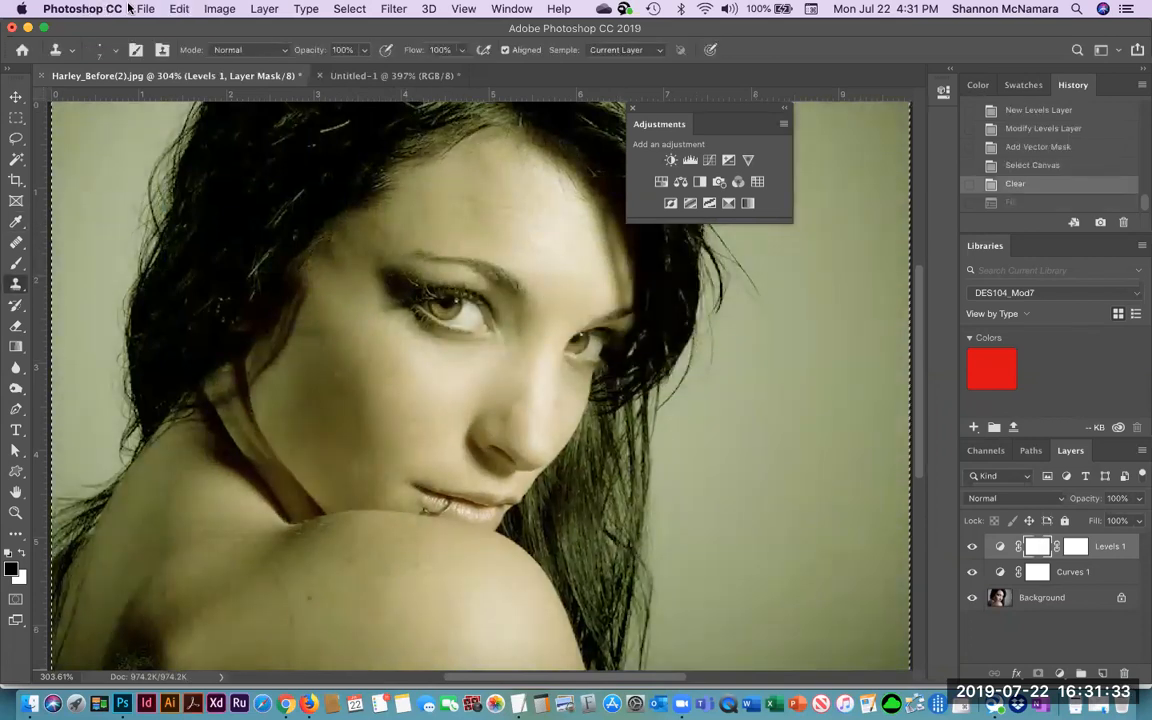
# Step: Fill the Levels 1 layer mask with black at 100% opacity in Normal mode across the whole canvas
pyautogui.click(179, 9)
pyautogui.click(190, 263)
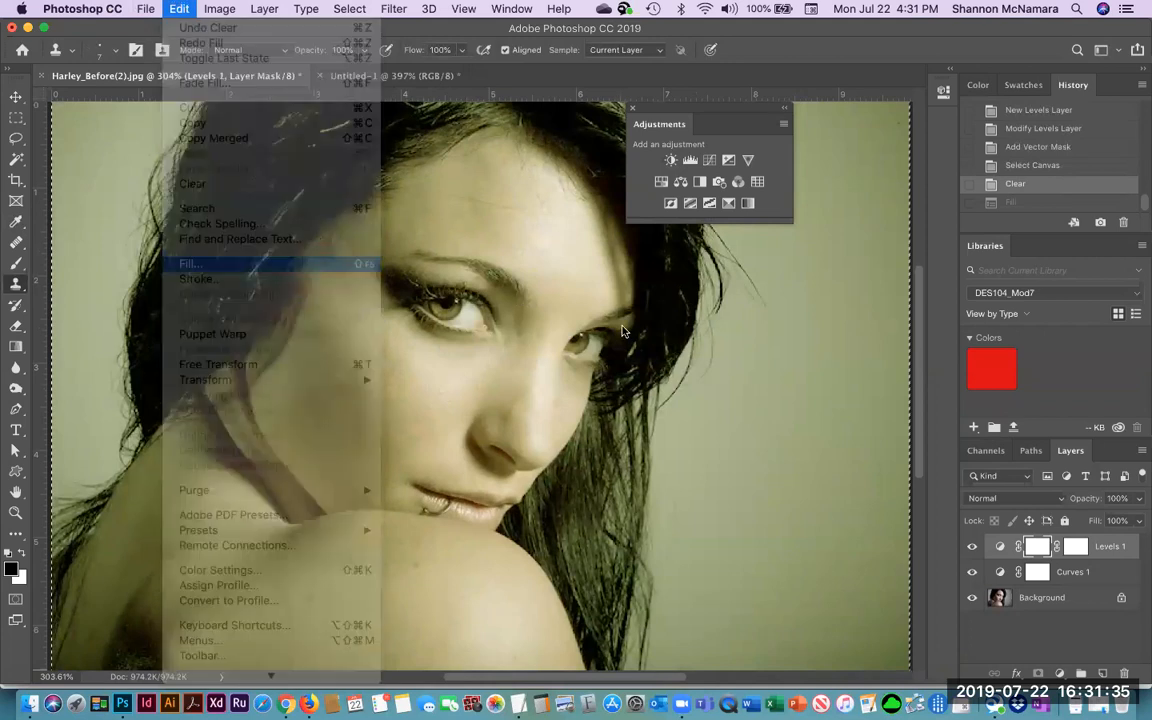
pyautogui.click(557, 262)
pyautogui.click(551, 331)
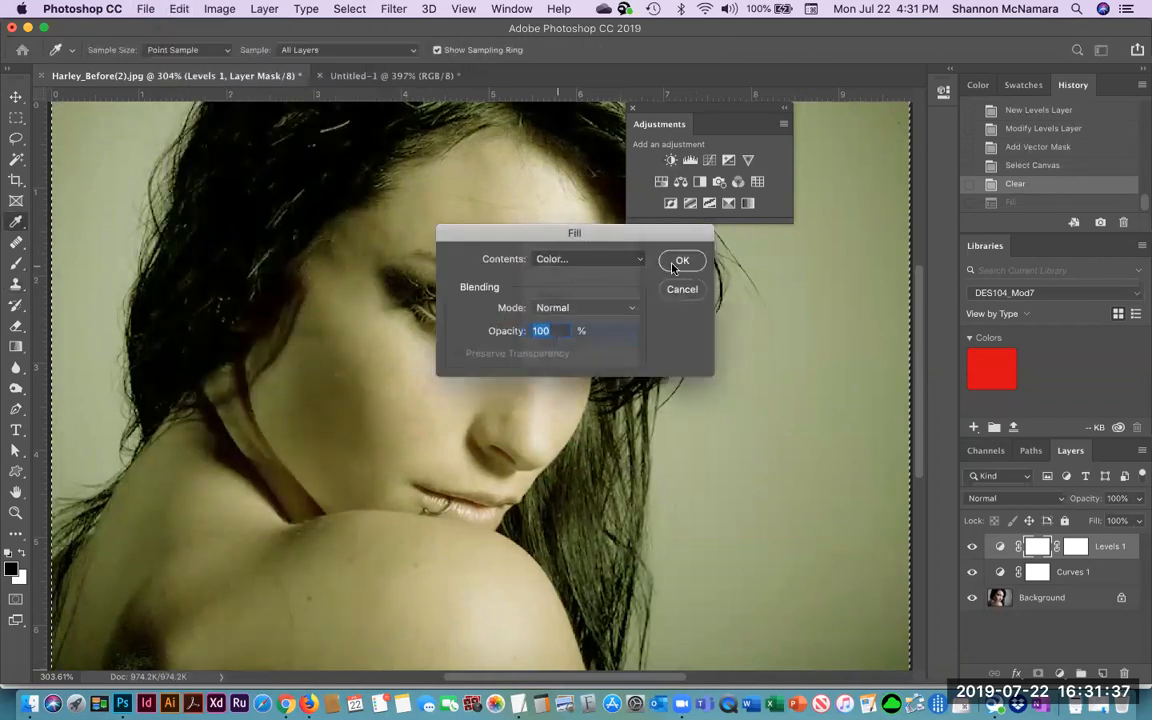
pyautogui.click(682, 260)
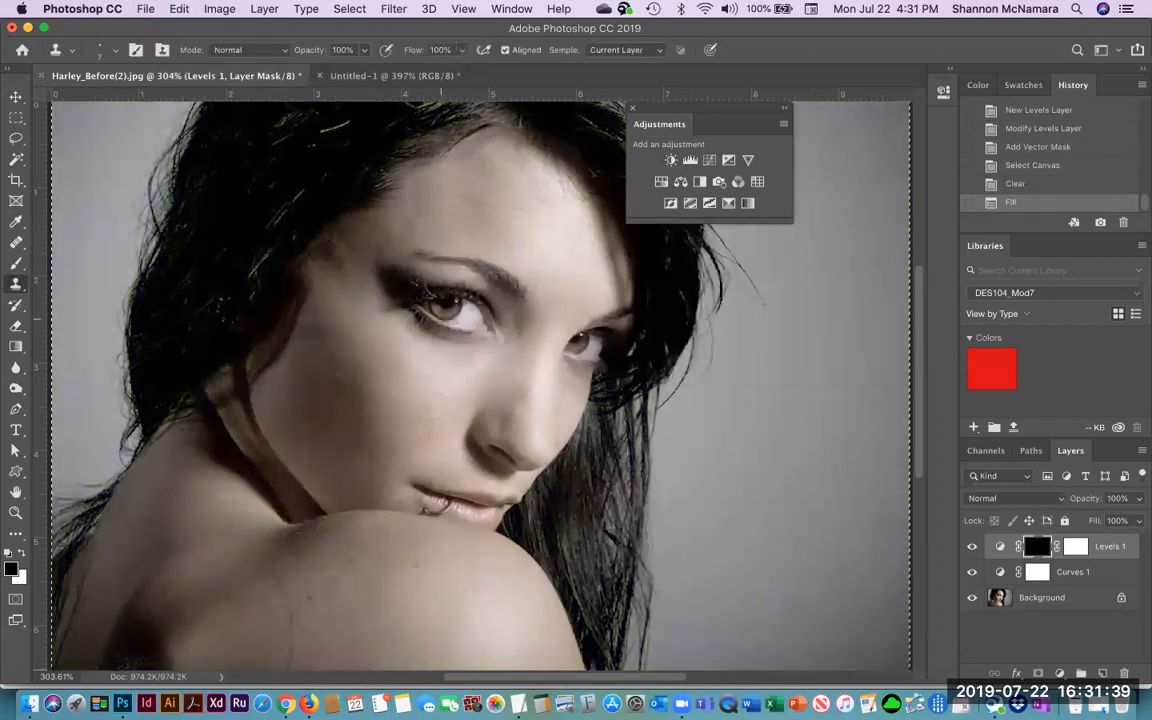
# Step: Erase the black Levels 1 layer mask over both irises so the yellow-green tint colors only the eyes
pyautogui.press('e')
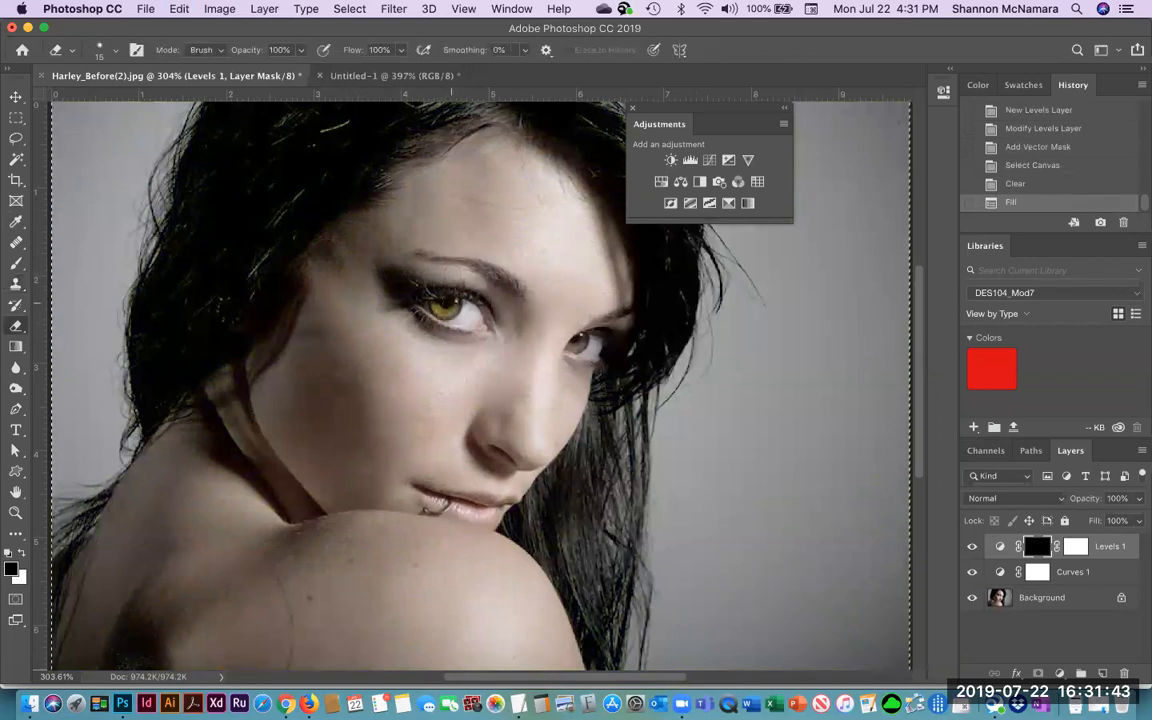
pyautogui.click(448, 304)
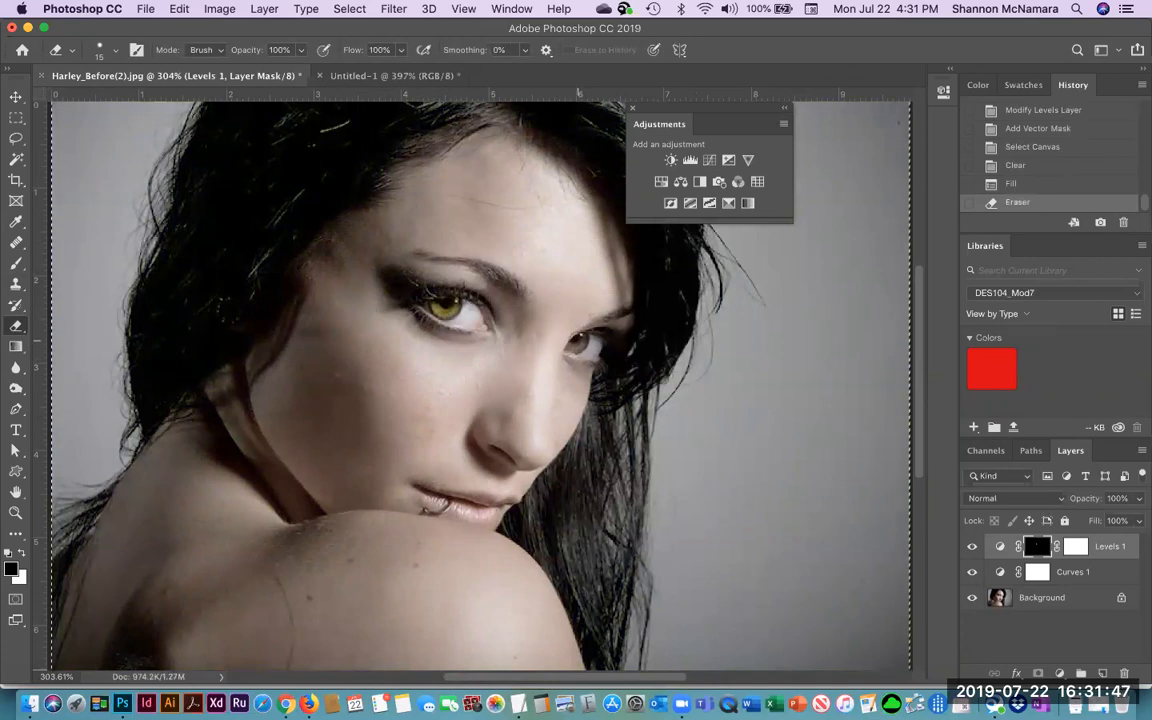
pyautogui.press('z')
pyautogui.moveTo(509, 297); pyautogui.dragTo(651, 410)
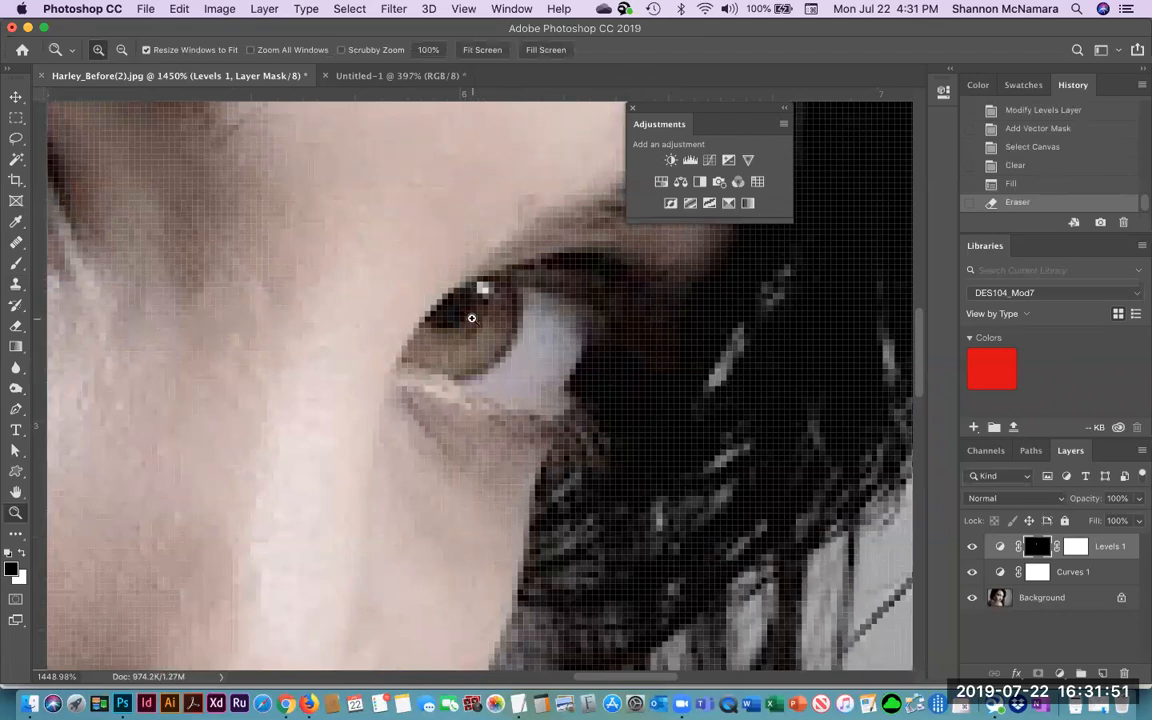
pyautogui.press('b')
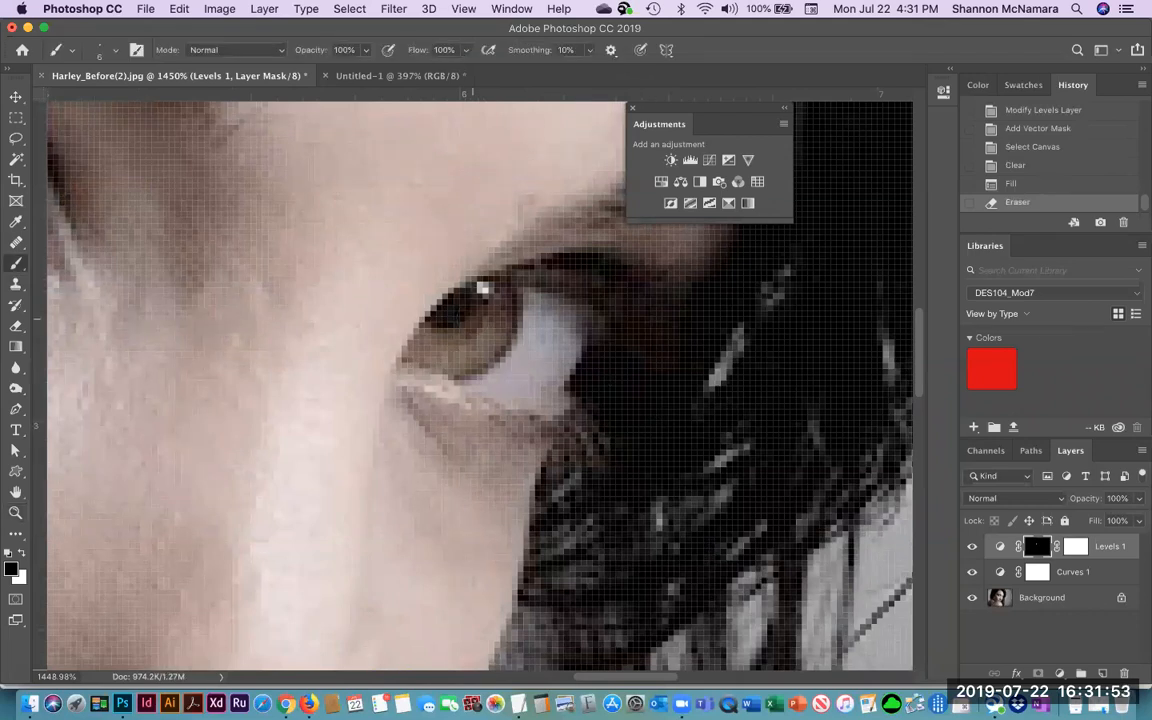
pyautogui.press('e')
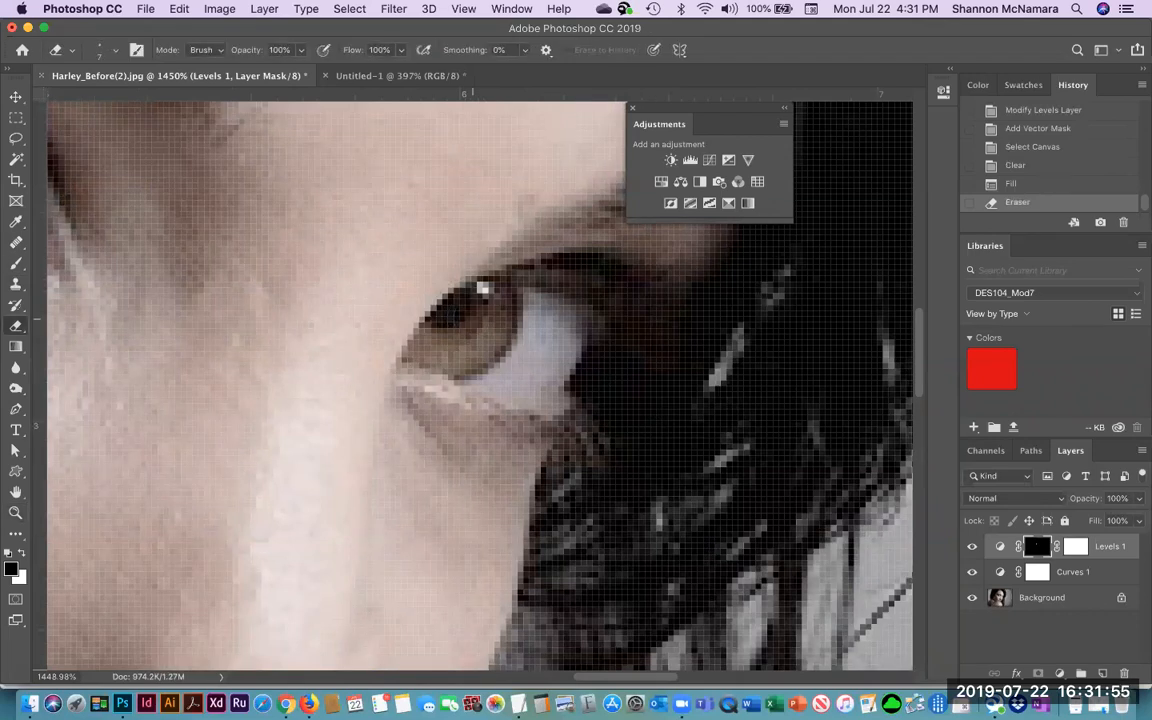
pyautogui.moveTo(491, 300)
pyautogui.mouseDown()
pyautogui.moveTo(432, 346)
pyautogui.moveTo(459, 353)
pyautogui.moveTo(493, 305)
pyautogui.mouseUp()
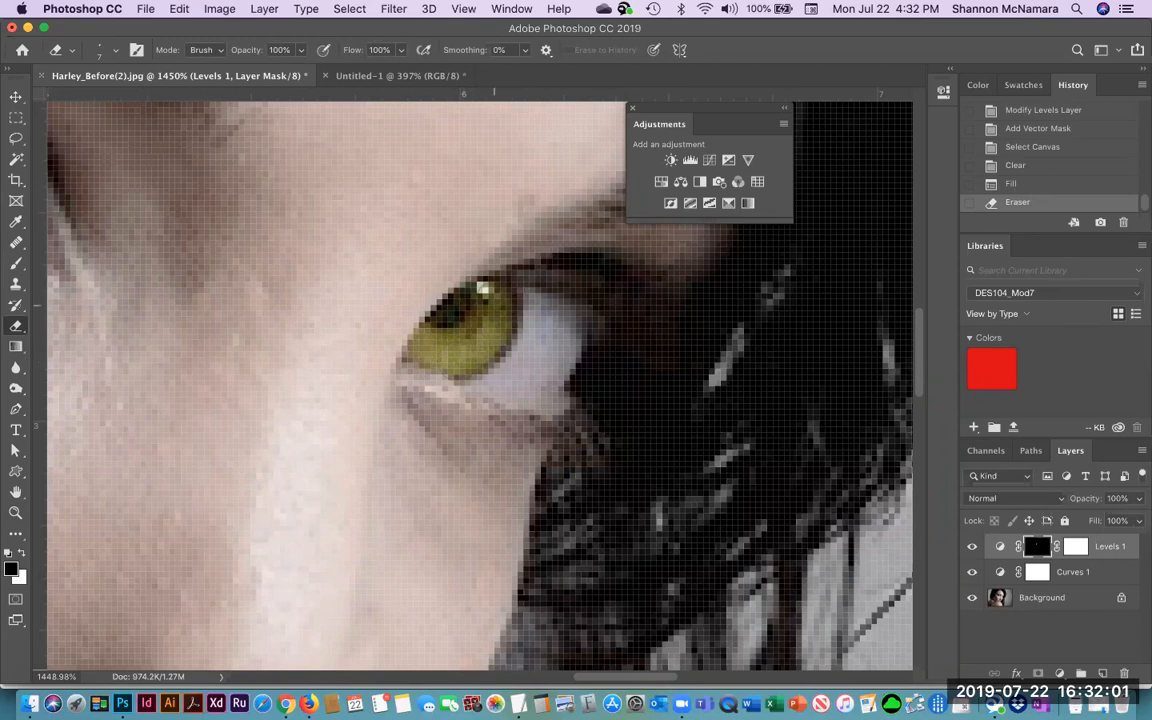
pyautogui.moveTo(435, 345); pyautogui.dragTo(436, 344)
pyautogui.press('super+0')
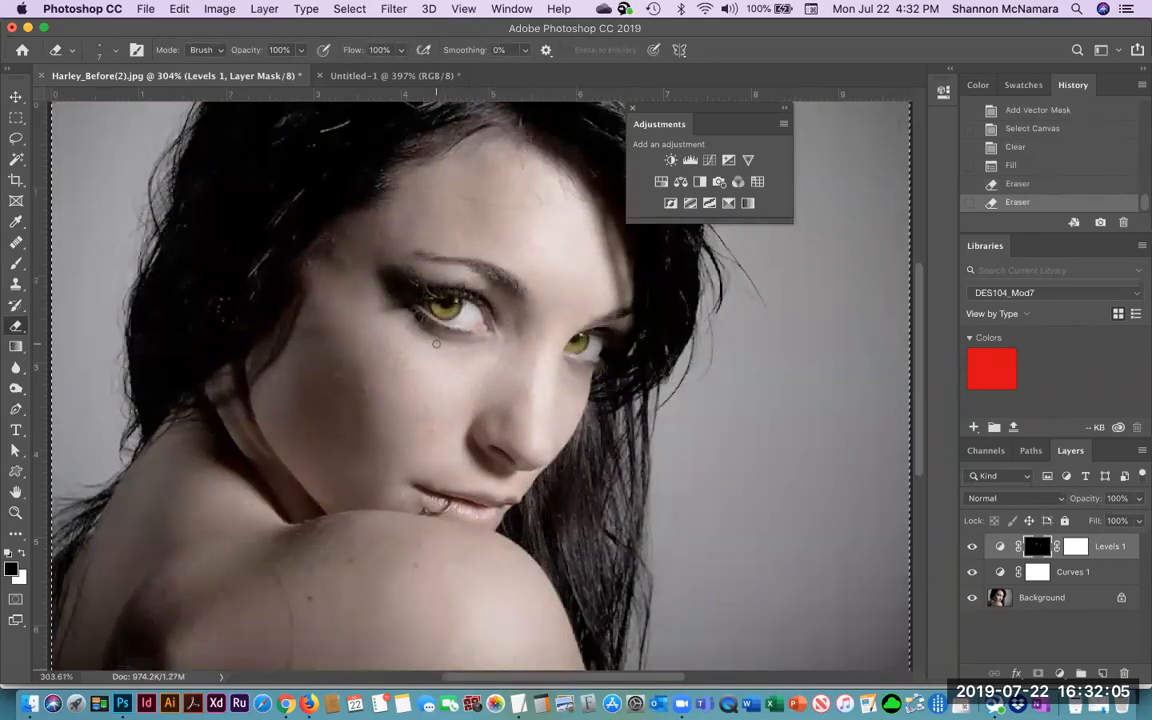
pyautogui.moveTo(450, 505); pyautogui.dragTo(474, 512)
pyautogui.press('super+z')
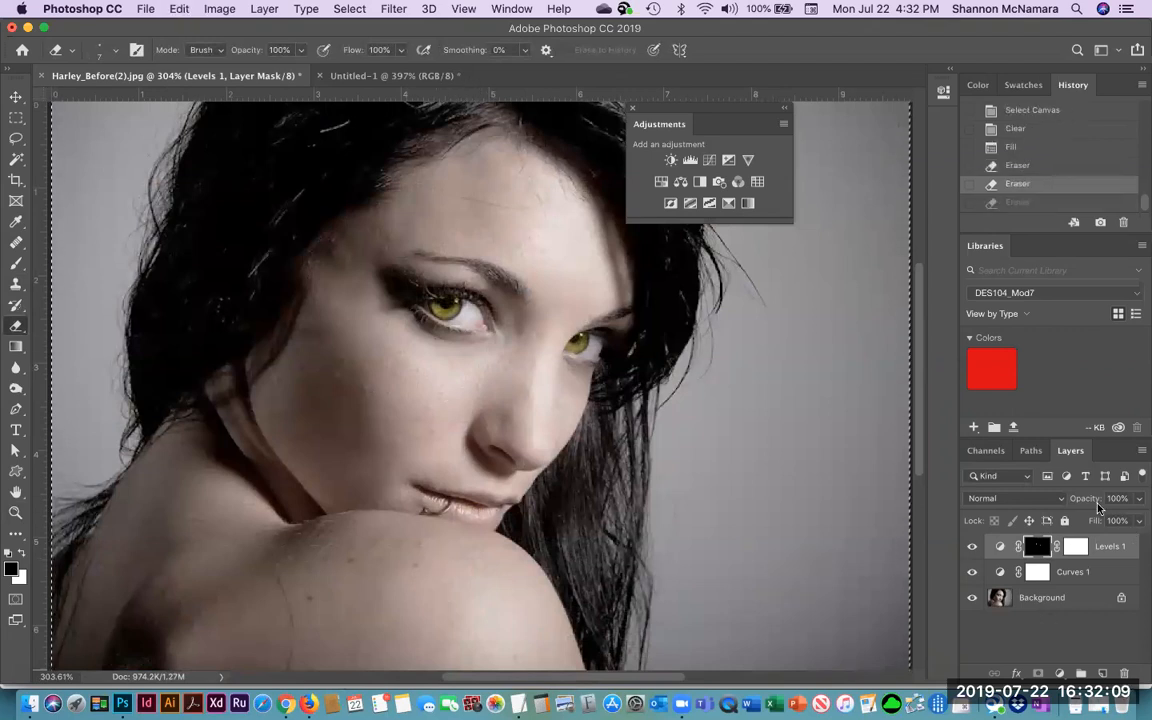
# Step: Deselect the canvas and add a new Levels adjustment layer directly above the Curves 1 layer
pyautogui.click(1036, 568)
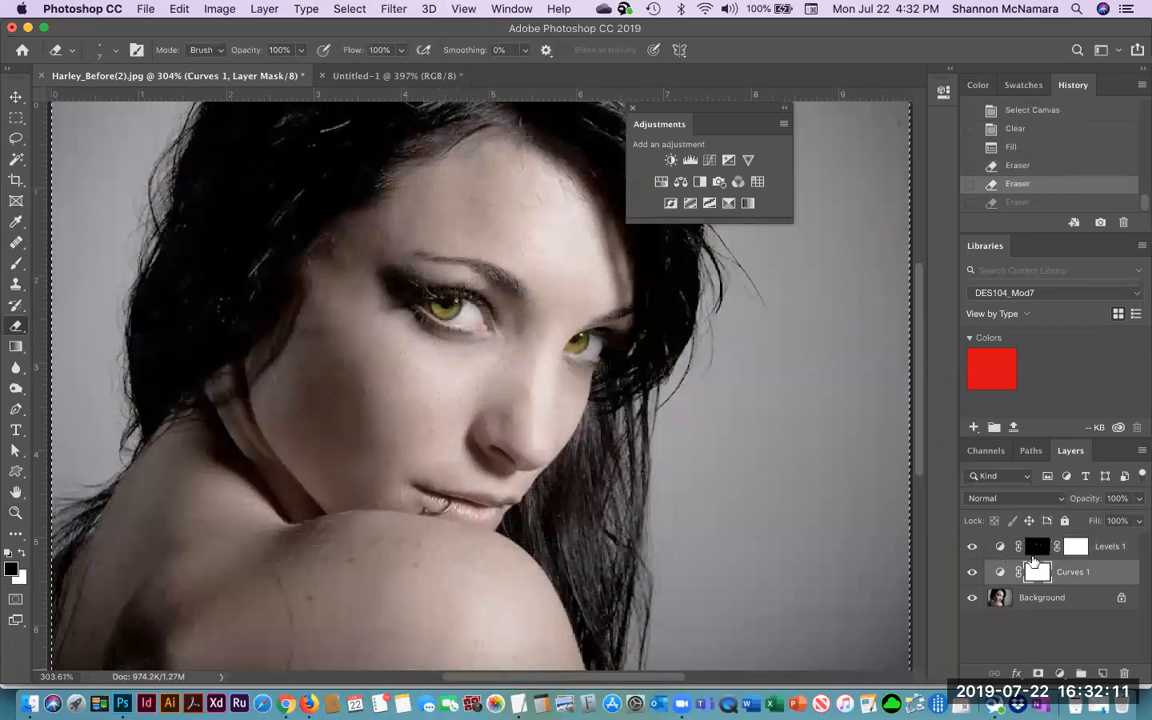
pyautogui.press('super+d')
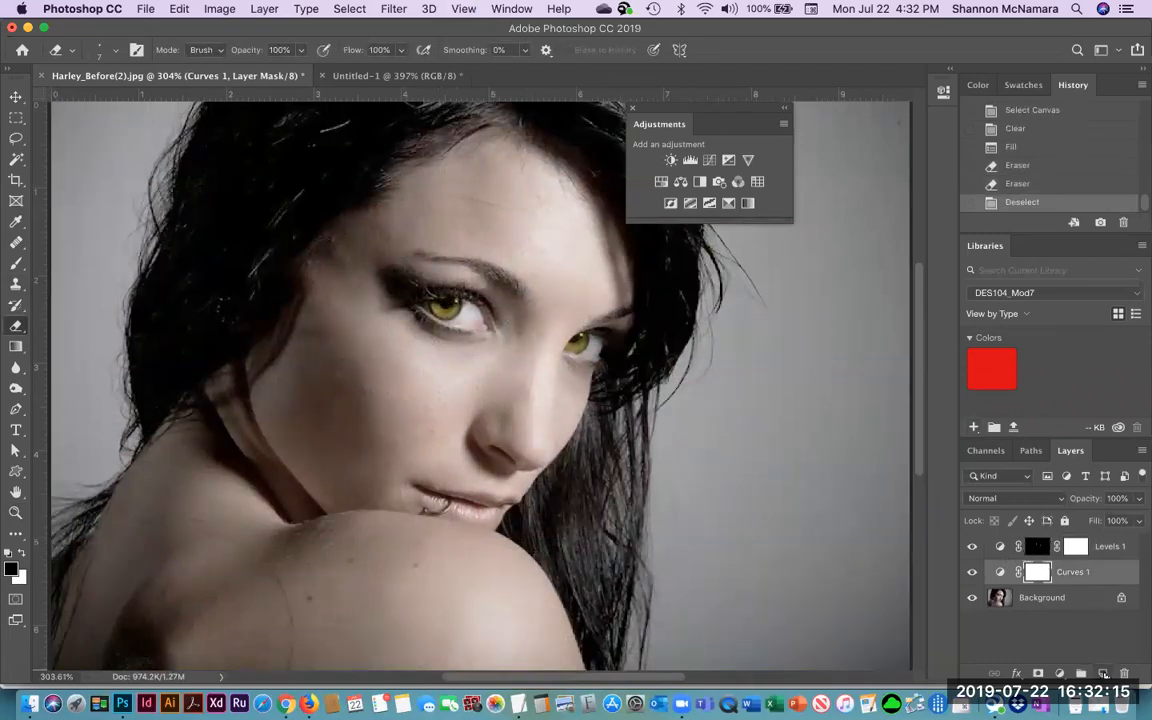
pyautogui.click(690, 162)
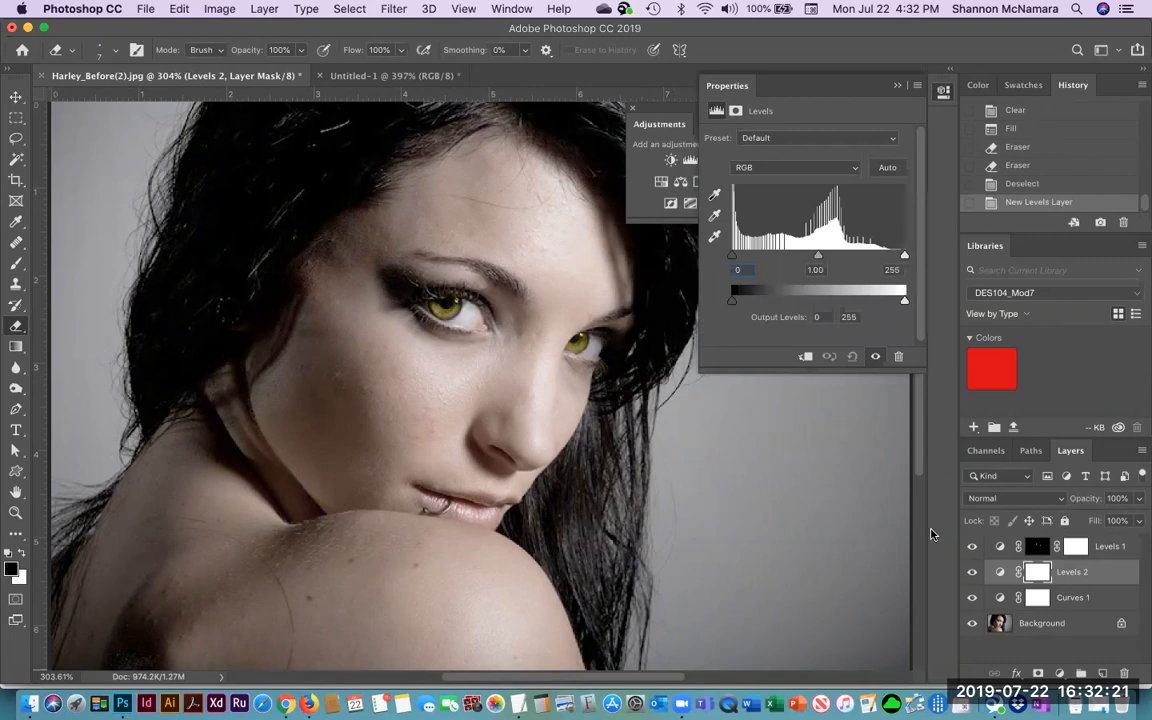
# Step: Tint the portrait red by setting the Levels 2 Red channel's midtones to 1.44 and its output levels to 53 and 254
pyautogui.click(766, 168)
pyautogui.click(757, 174)
pyautogui.moveTo(733, 300); pyautogui.dragTo(760, 304)
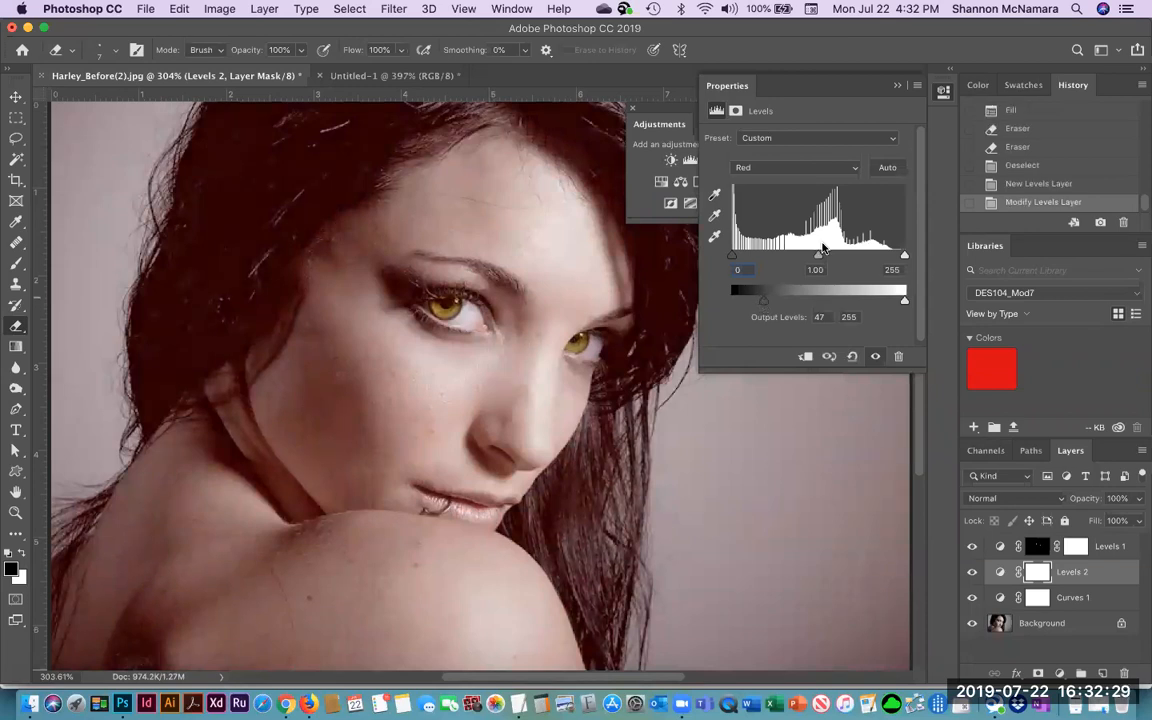
pyautogui.moveTo(818, 256); pyautogui.dragTo(806, 263)
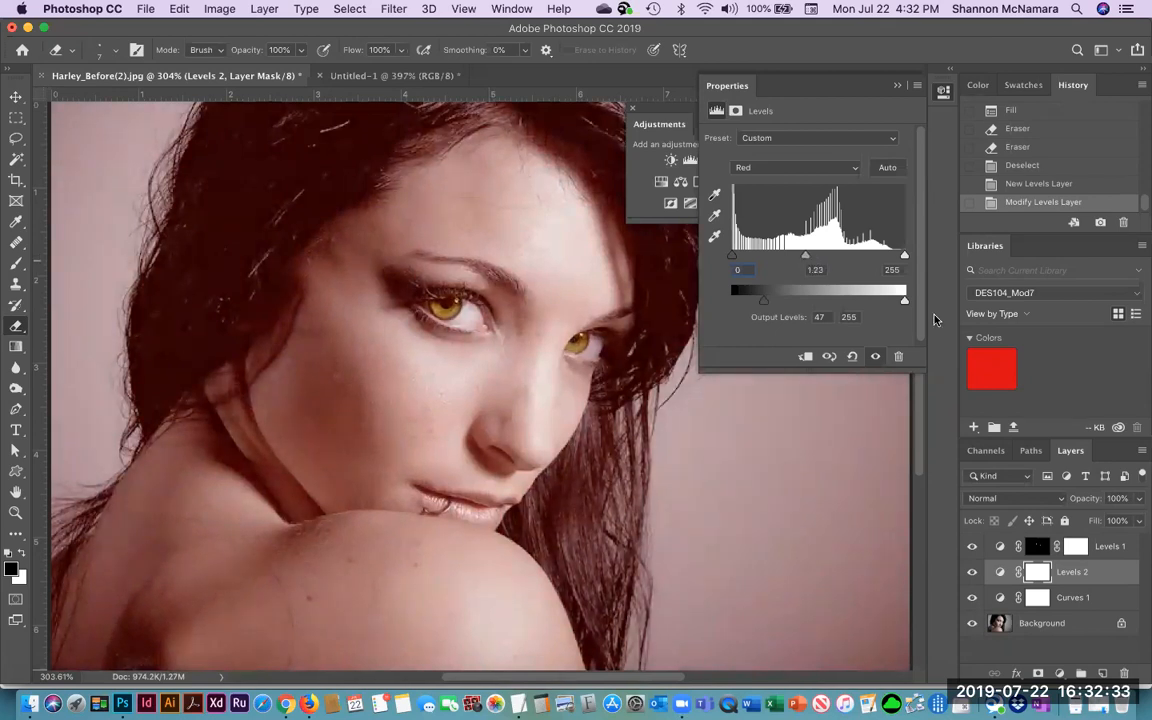
pyautogui.moveTo(905, 302); pyautogui.dragTo(904, 302)
pyautogui.moveTo(767, 303); pyautogui.dragTo(768, 301)
pyautogui.moveTo(805, 257); pyautogui.dragTo(796, 260)
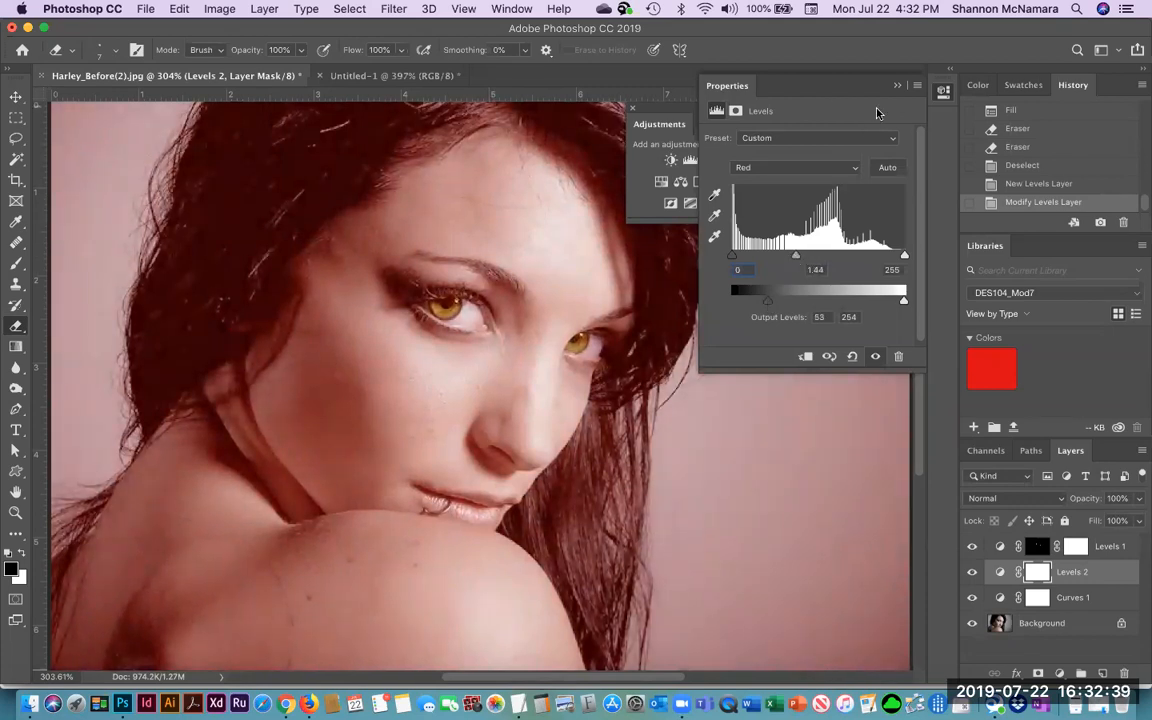
pyautogui.click(897, 85)
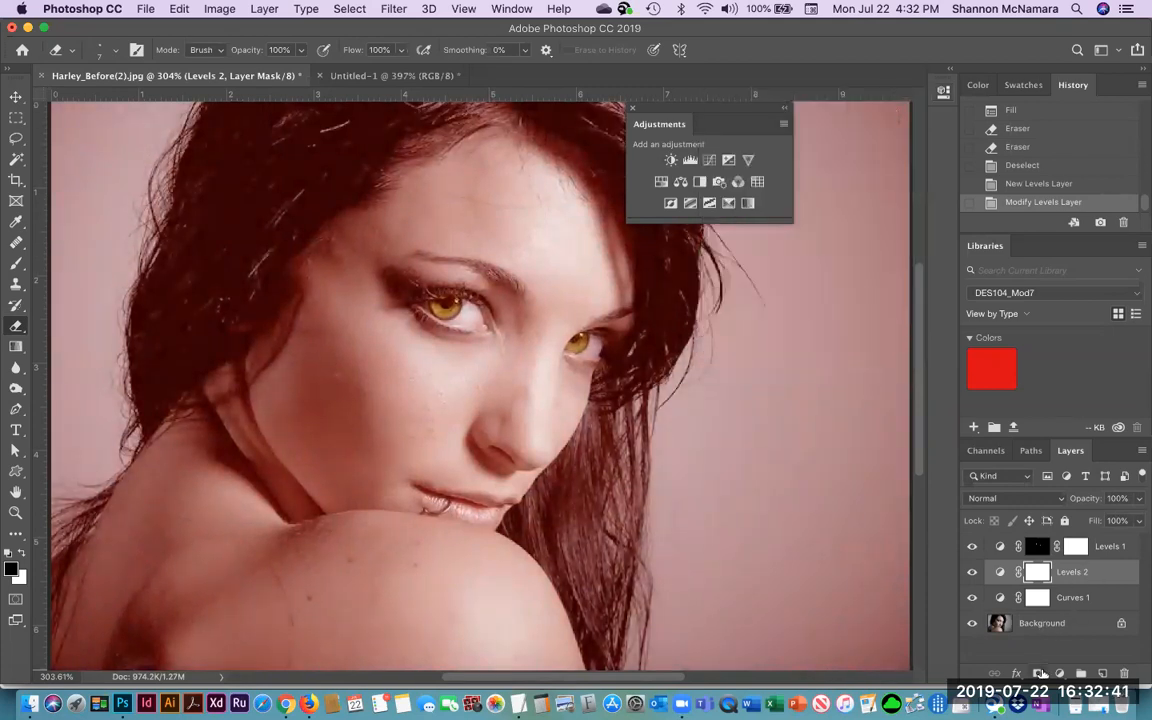
# Step: Add a vector mask to the Levels 2 layer and fill its layer mask with black across the whole canvas
pyautogui.click(1038, 673)
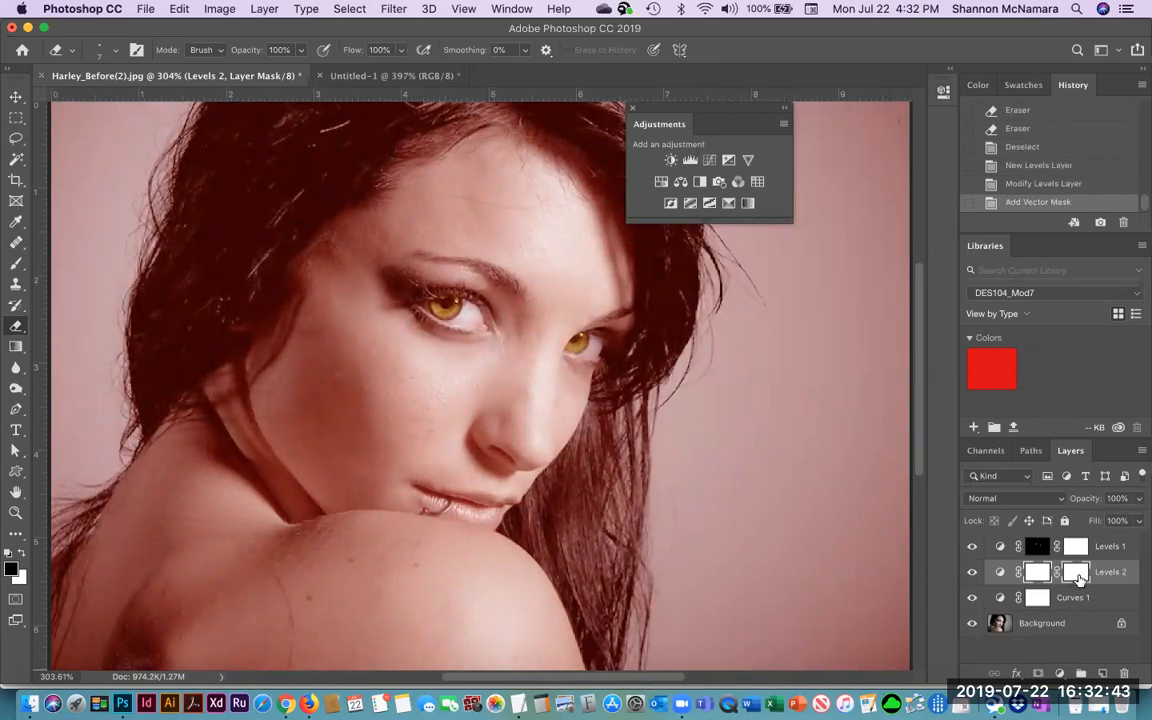
pyautogui.click(1077, 572)
pyautogui.press('super+a')
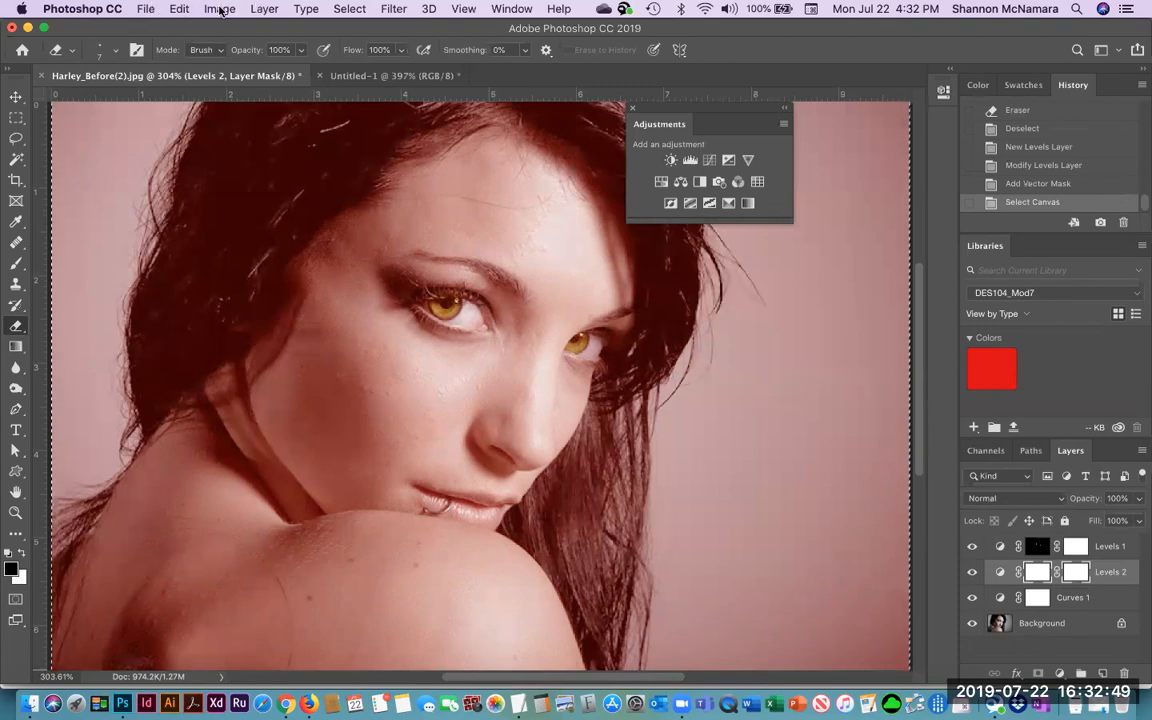
pyautogui.click(220, 10)
pyautogui.moveTo(179, 9)
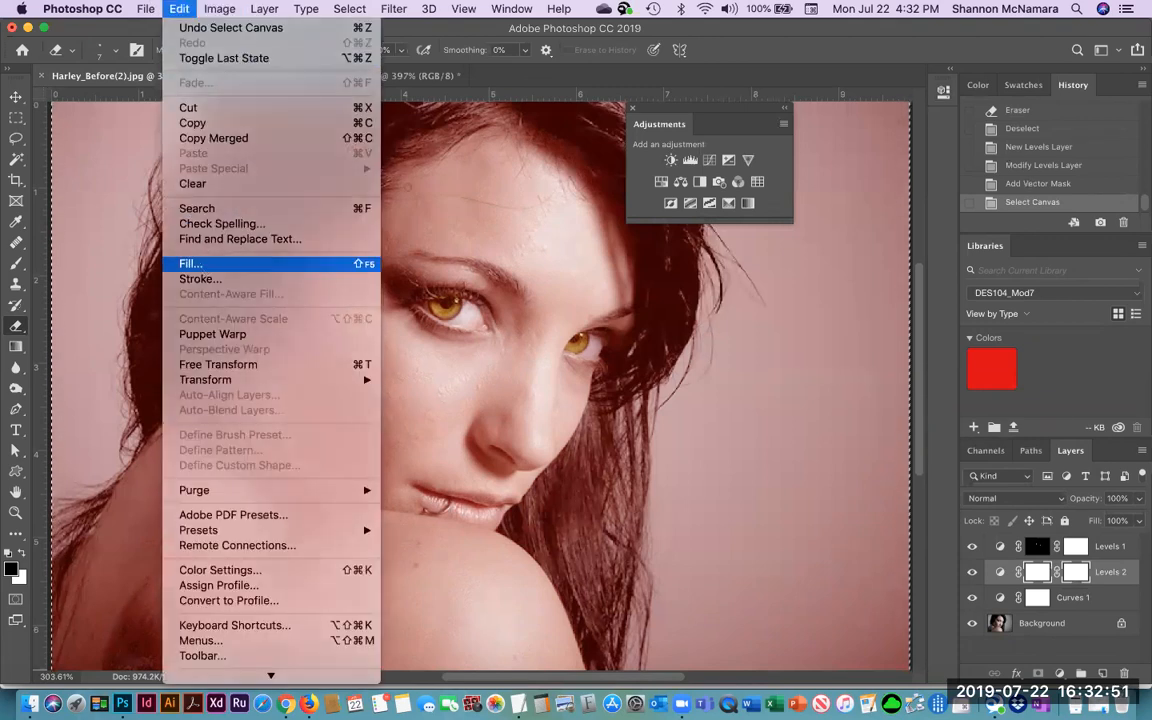
pyautogui.click(190, 263)
pyautogui.click(680, 261)
# Step: Erase the black Levels 2 layer mask over the lower lip to bring out the red tint there
pyautogui.press('e')
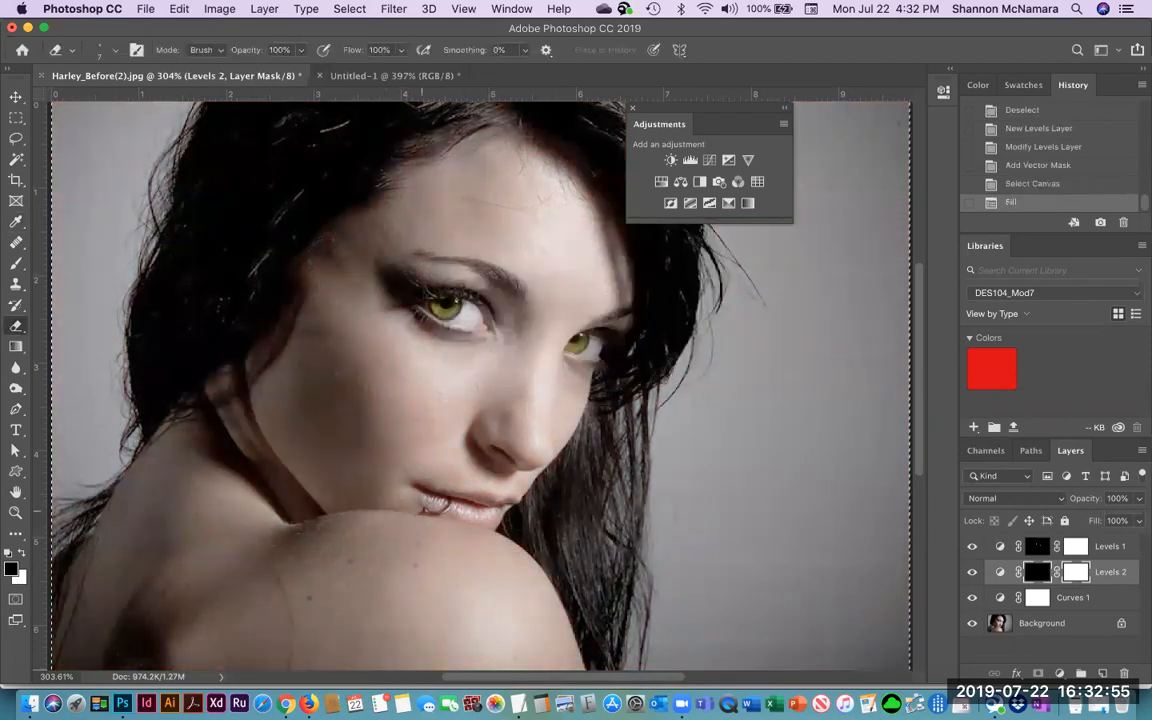
pyautogui.doubleClick(1076, 574)
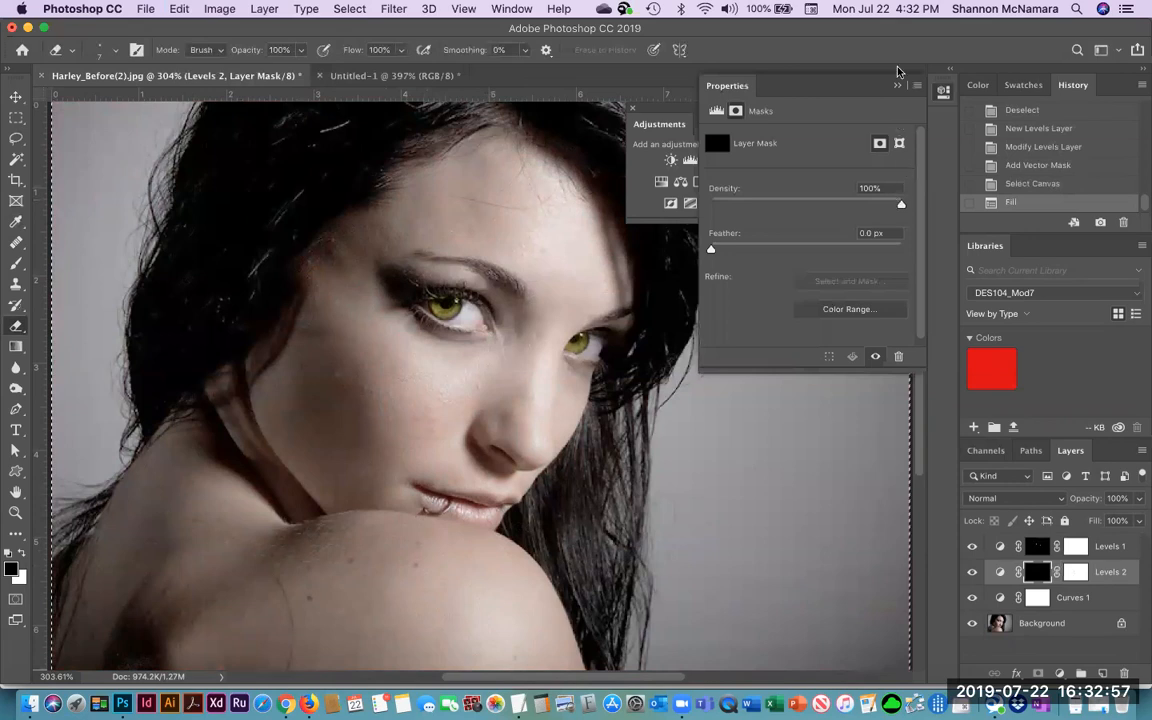
pyautogui.click(898, 85)
pyautogui.click(1075, 570)
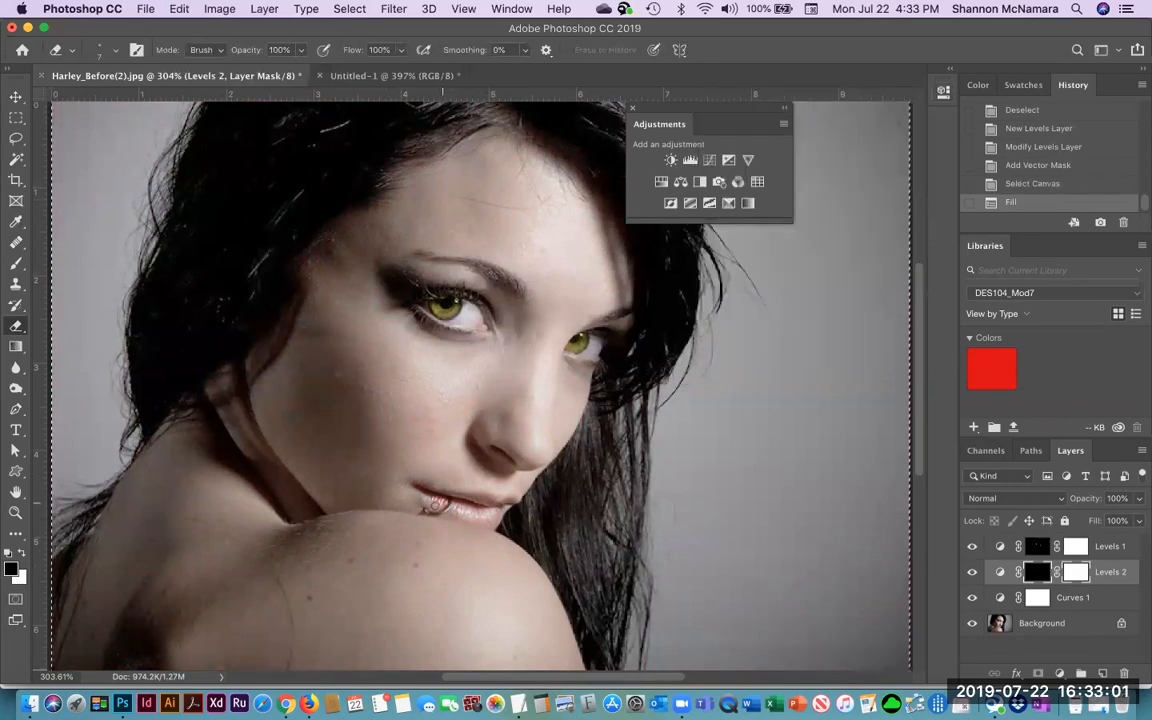
pyautogui.moveTo(422, 492); pyautogui.dragTo(434, 498)
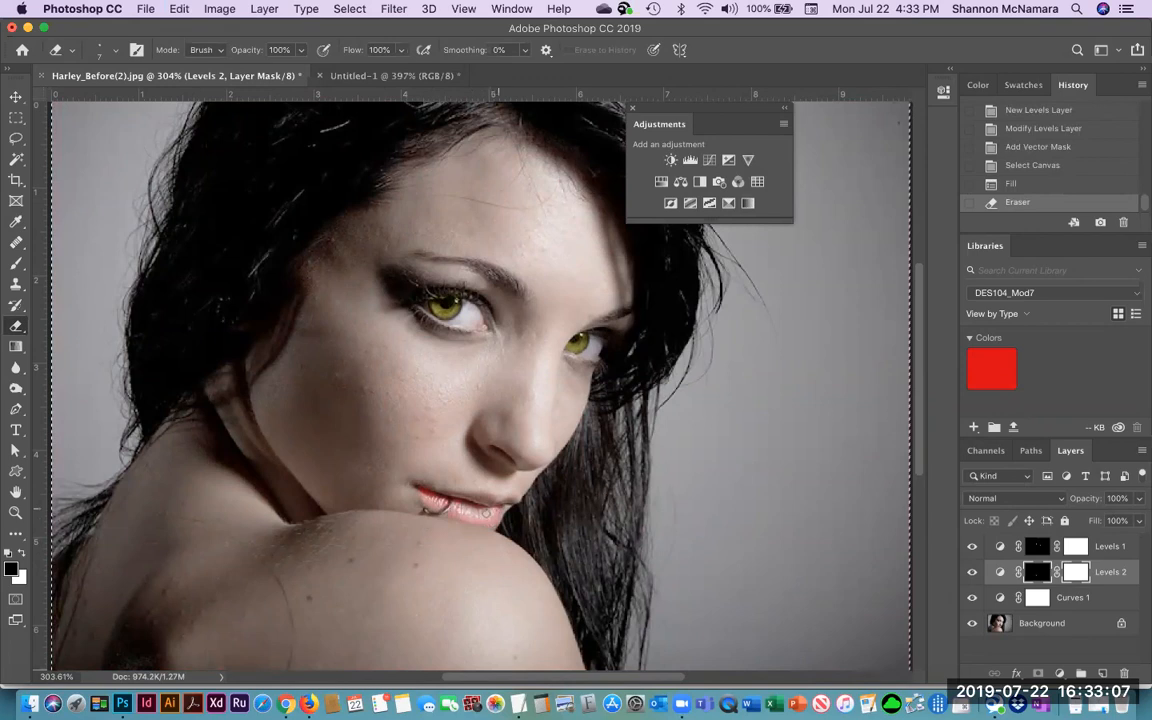
pyautogui.click(423, 463)
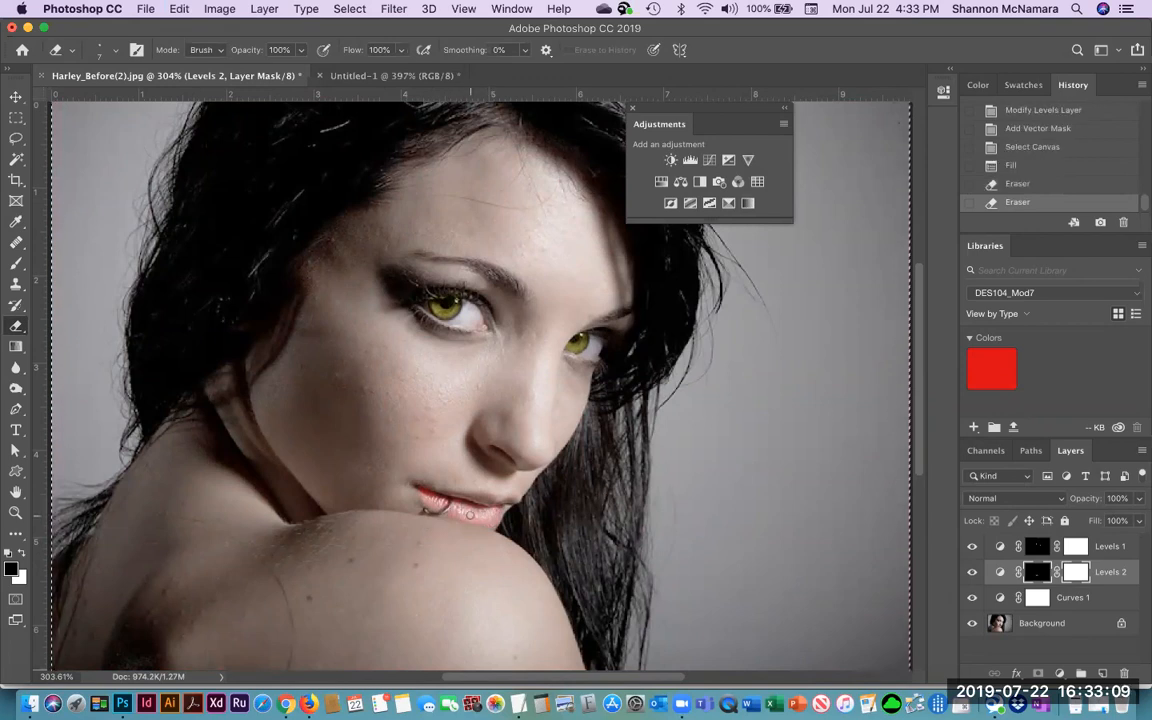
# Step: Erase the Levels 2 layer mask along the upper lip so the red tint covers it from corner to corner
pyautogui.press('z')
pyautogui.moveTo(335, 410); pyautogui.dragTo(643, 597)
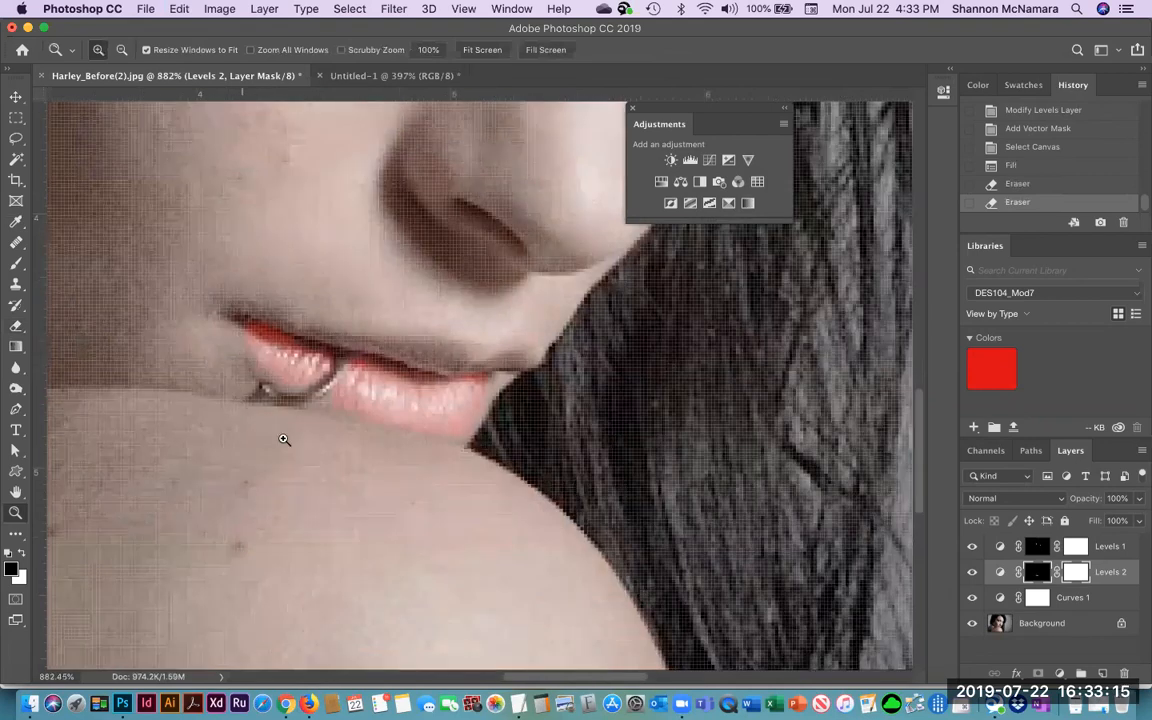
pyautogui.press('e')
pyautogui.moveTo(268, 303)
pyautogui.mouseDown()
pyautogui.moveTo(400, 326)
pyautogui.moveTo(472, 320)
pyautogui.mouseUp()
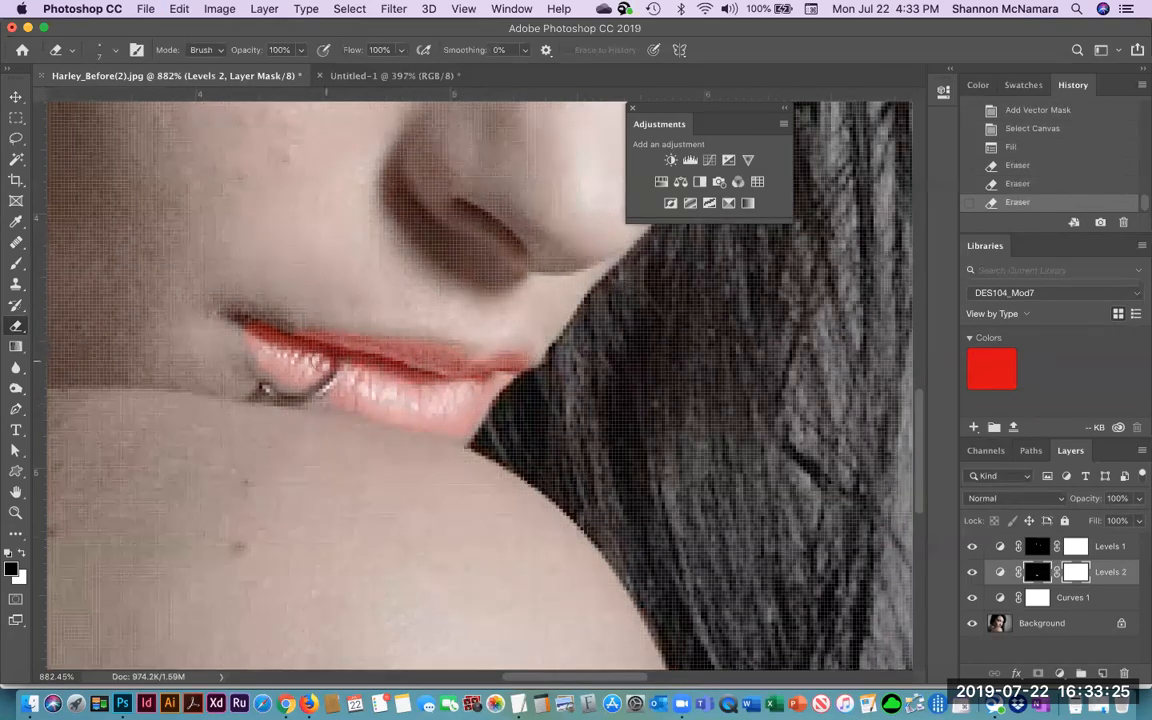
pyautogui.click(270, 333)
# Step: Lower the eraser opacity to 20% and refine the Levels 2 mask along the lips with a 4 px brush
pyautogui.click(257, 50)
pyautogui.write('20')
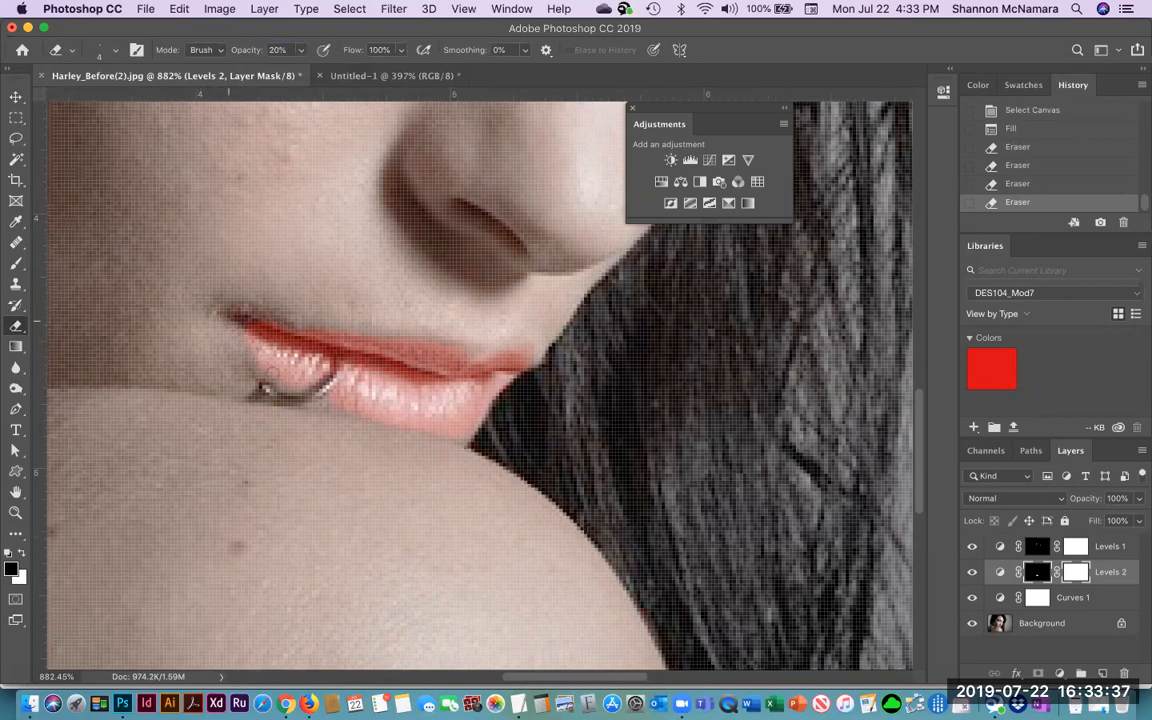
pyautogui.moveTo(281, 361); pyautogui.dragTo(397, 367)
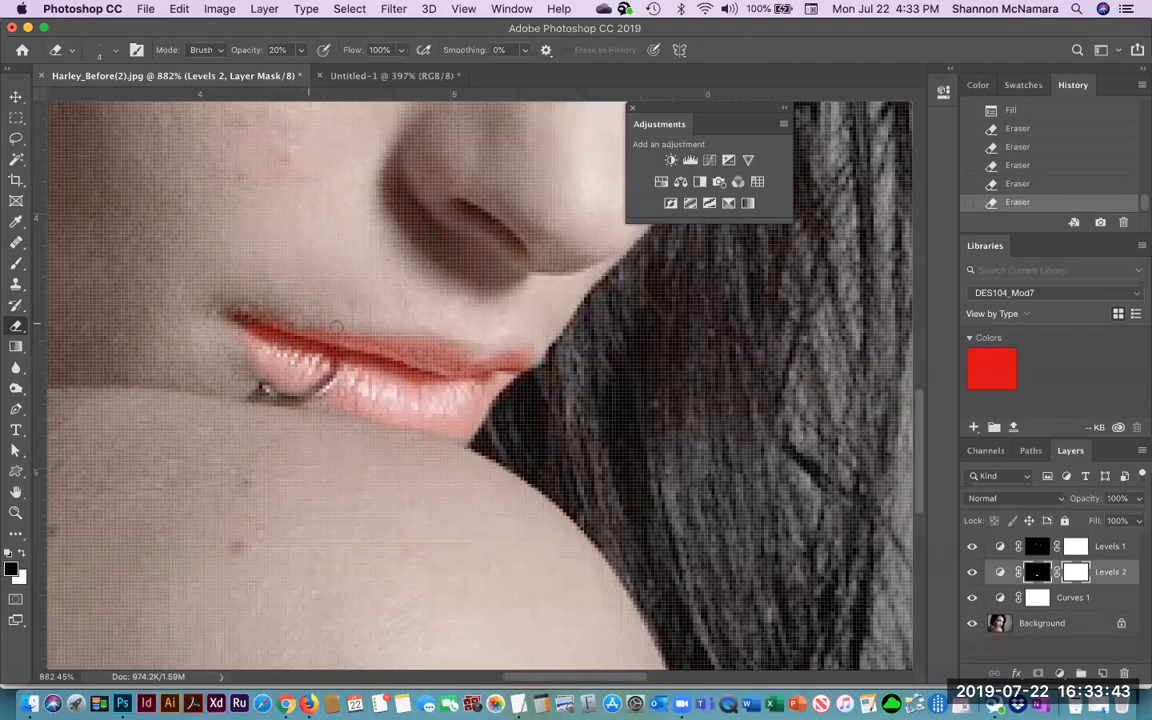
pyautogui.click(471, 358)
pyautogui.press('super+0')
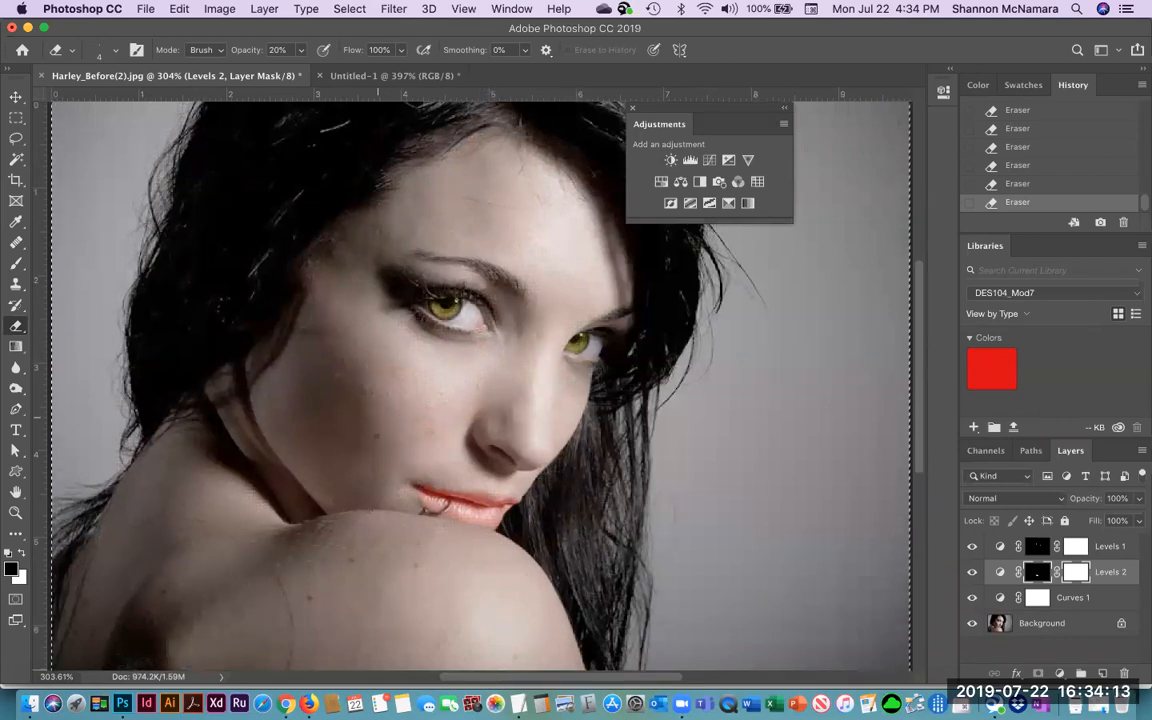
# Step: Enlarge the eraser to an 80 px soft brush with 0% hardness
pyautogui.press(']')
pyautogui.press(']')
pyautogui.press(']')
pyautogui.press(']')
pyautogui.press(']')
pyautogui.press(']')
pyautogui.press(']')
pyautogui.press(']')
pyautogui.press(']')
pyautogui.press(']')
pyautogui.press(']')
pyautogui.press(']')
pyautogui.press(']')
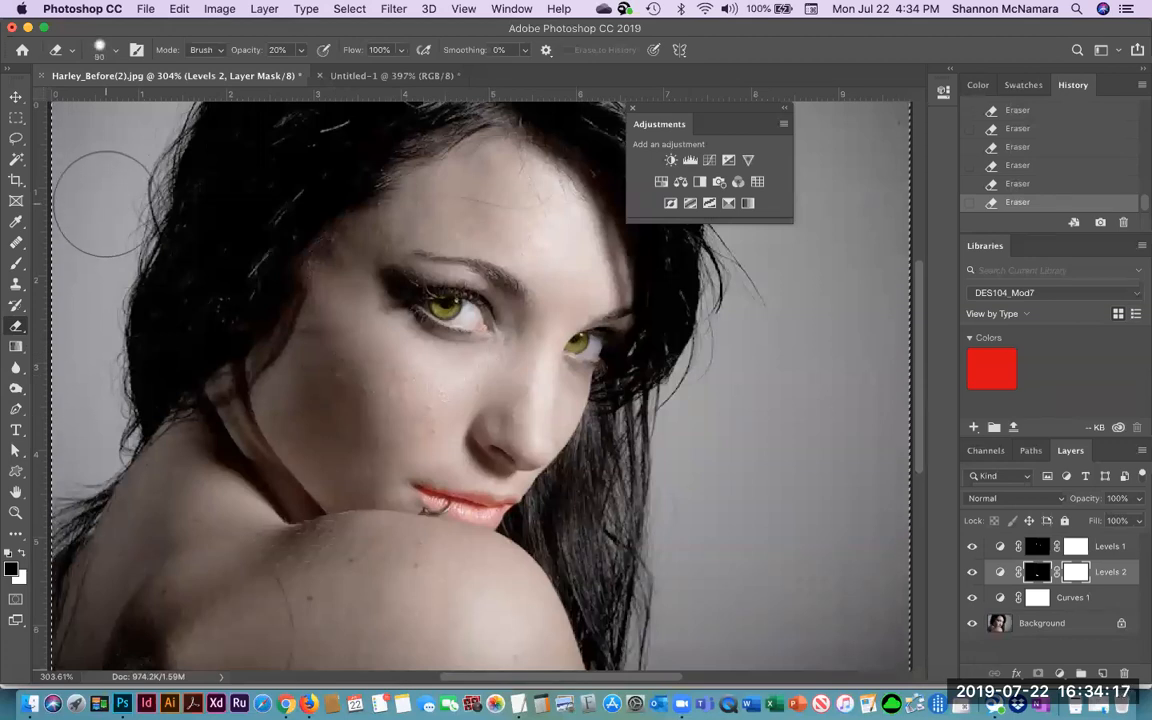
pyautogui.press('[')
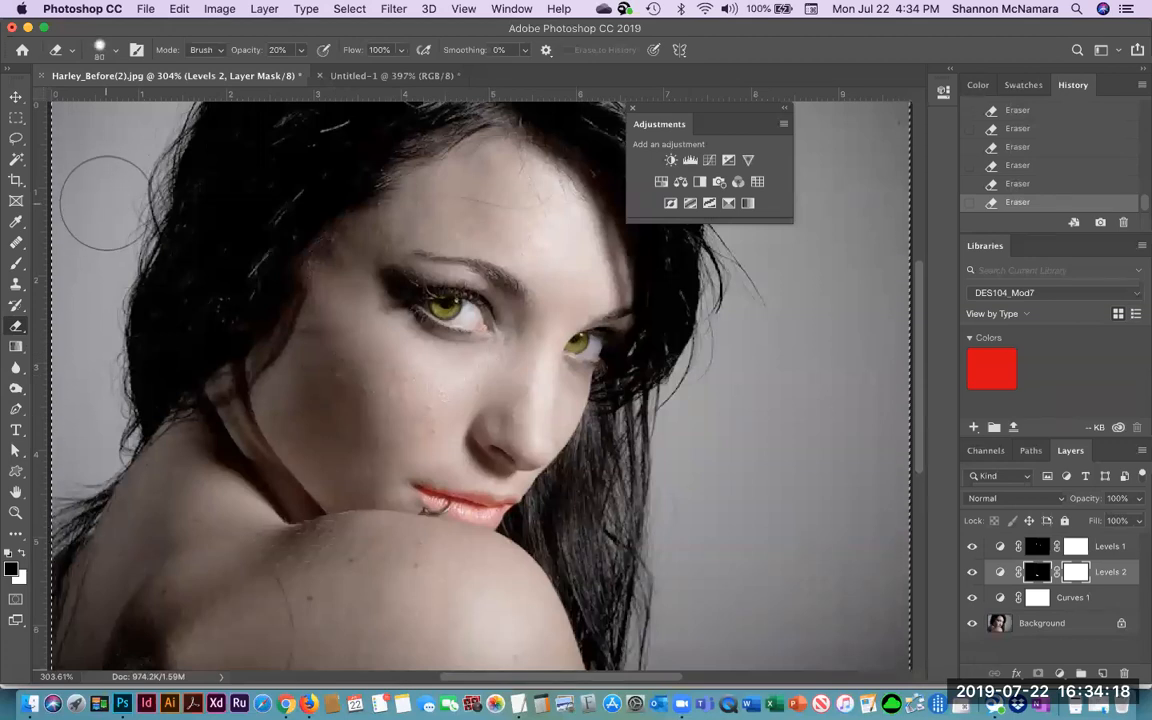
pyautogui.click(118, 50)
pyautogui.moveTo(145, 138); pyautogui.dragTo(88, 137)
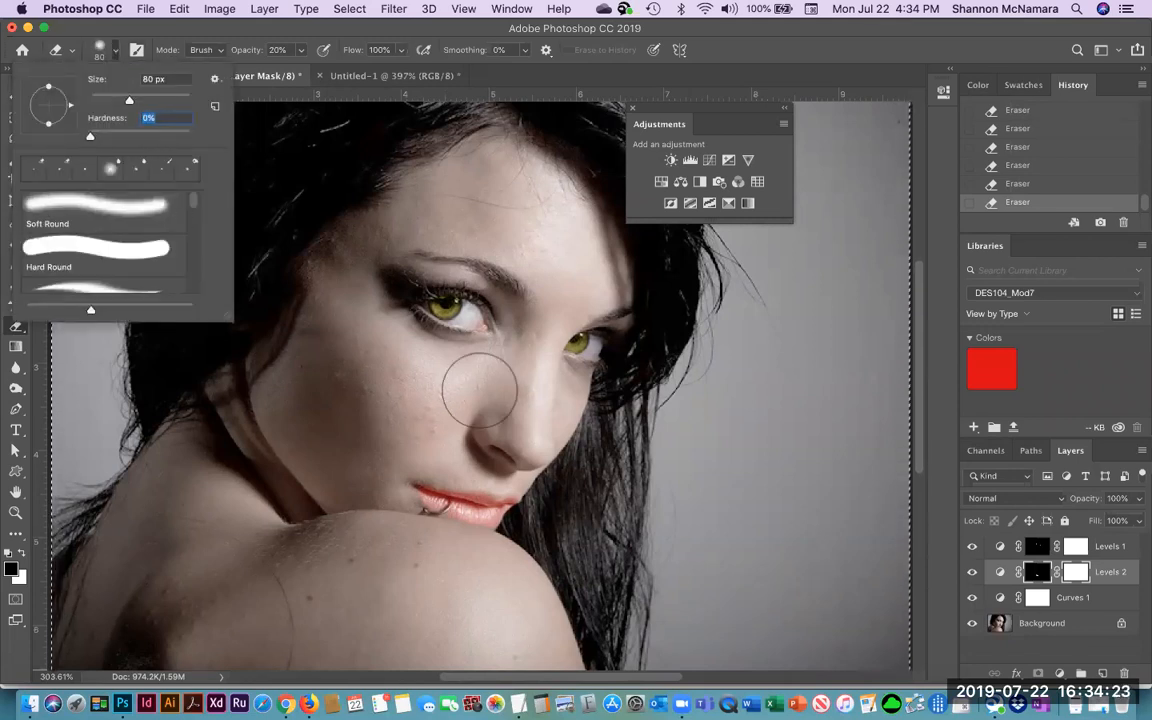
# Step: Lower the eraser opacity to 10% and reduce its brush size to 30 px
pyautogui.click(263, 49)
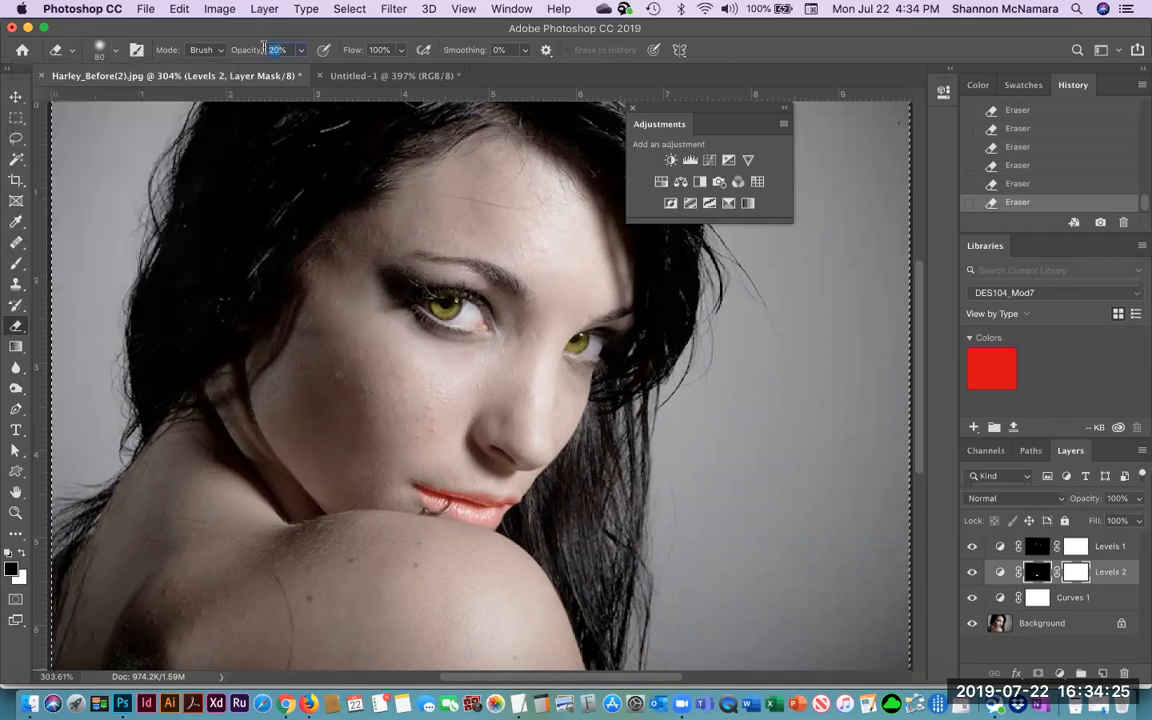
pyautogui.write('10')
pyautogui.press('Return')
pyautogui.press('[')
pyautogui.press('[')
pyautogui.press('[')
pyautogui.press('[')
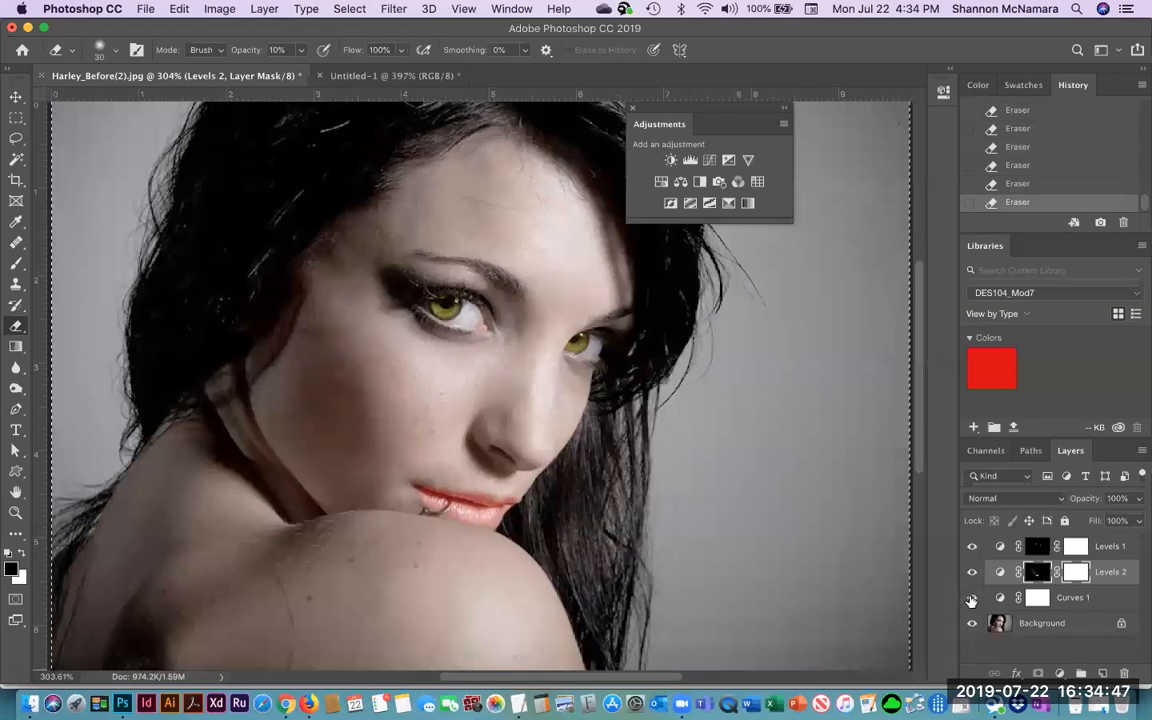
# Step: Hide all three adjustment layers and show Levels 1, Levels 2 and Curves 1 one by one to compare their effects
pyautogui.moveTo(971, 598); pyautogui.dragTo(974, 550)
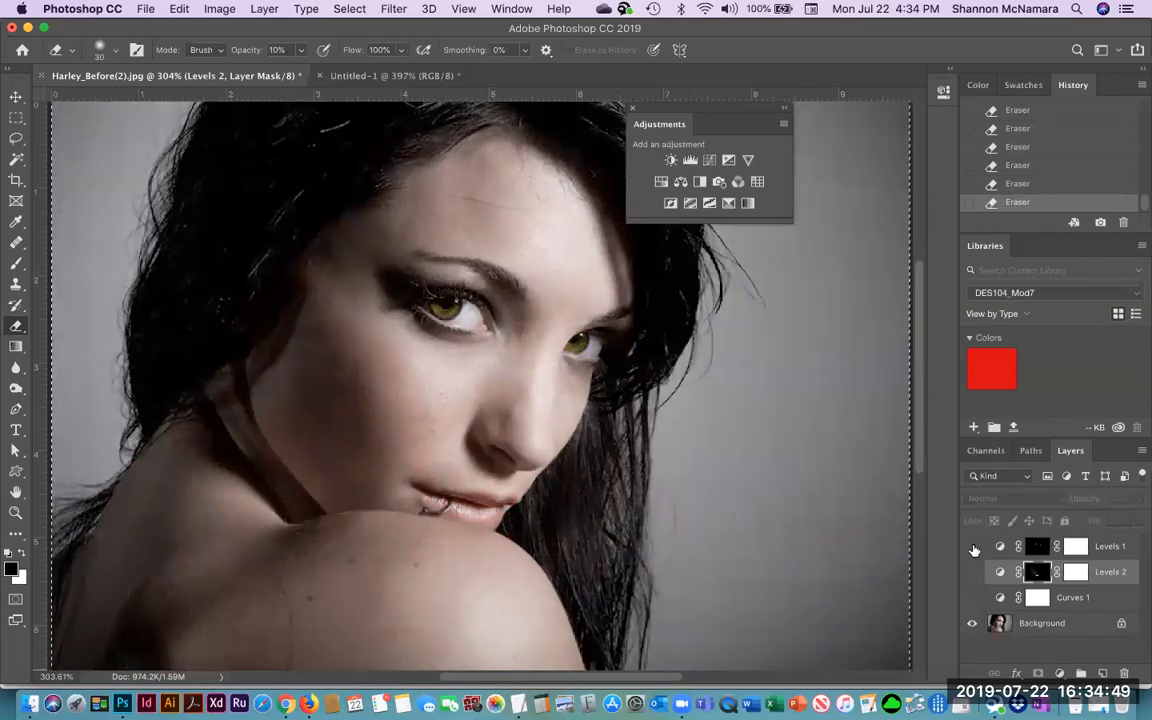
pyautogui.click(972, 547)
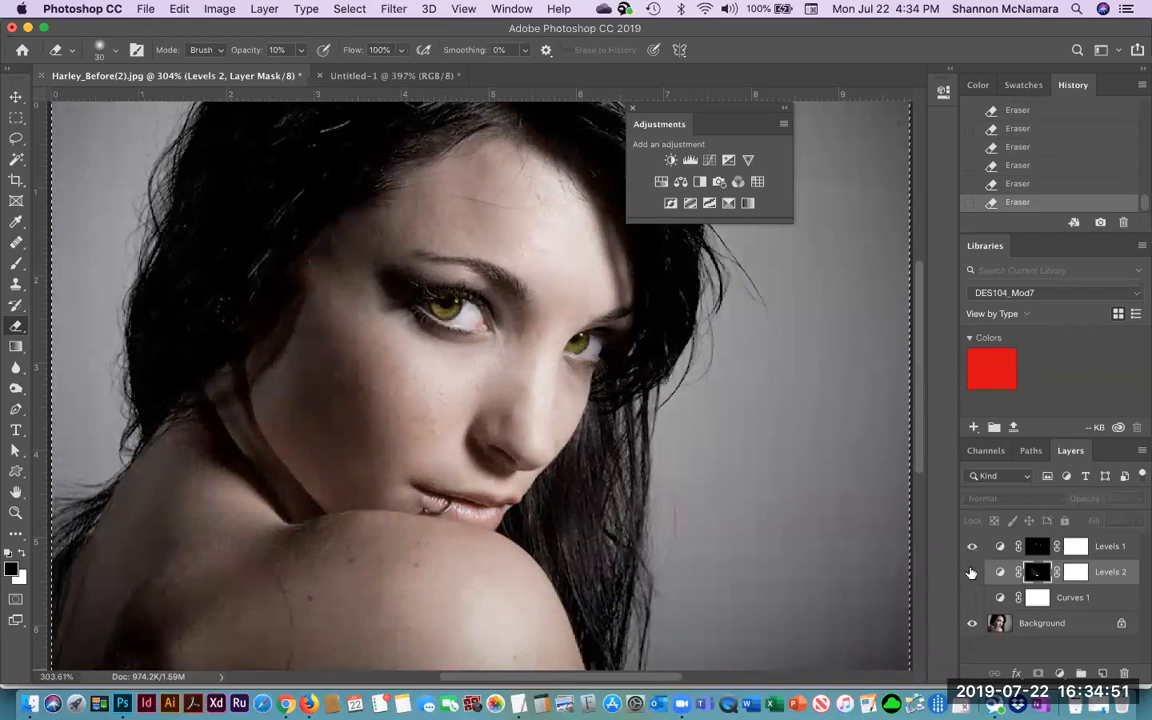
pyautogui.click(971, 572)
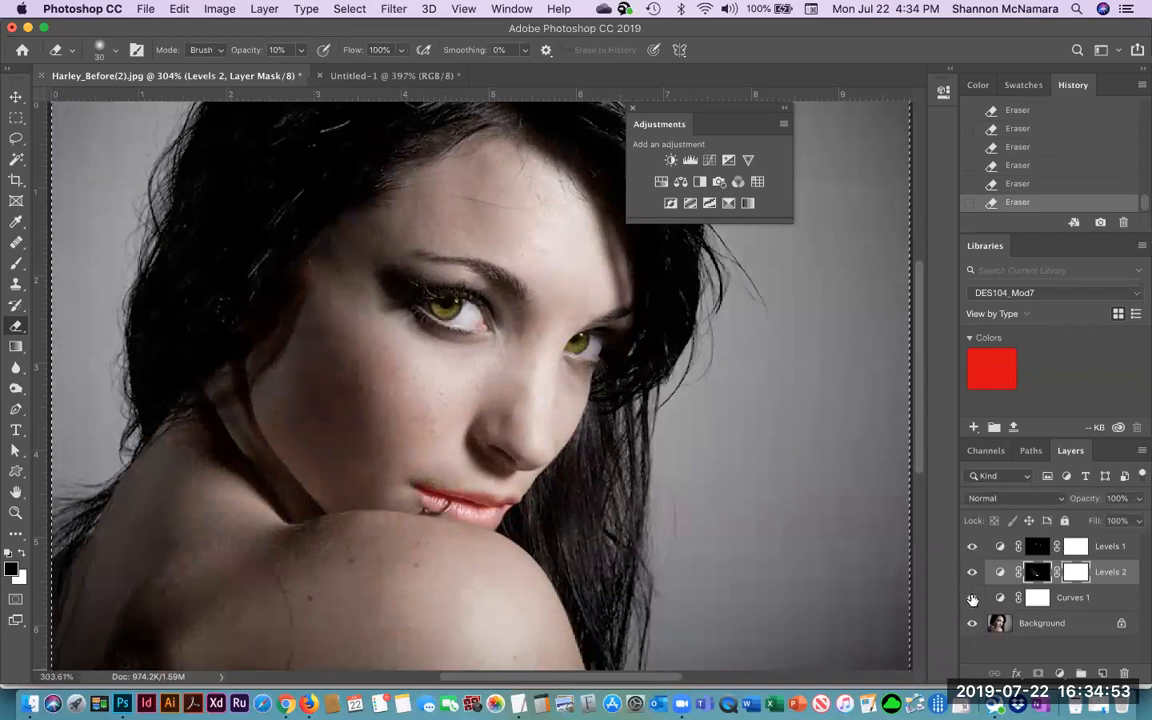
pyautogui.click(972, 598)
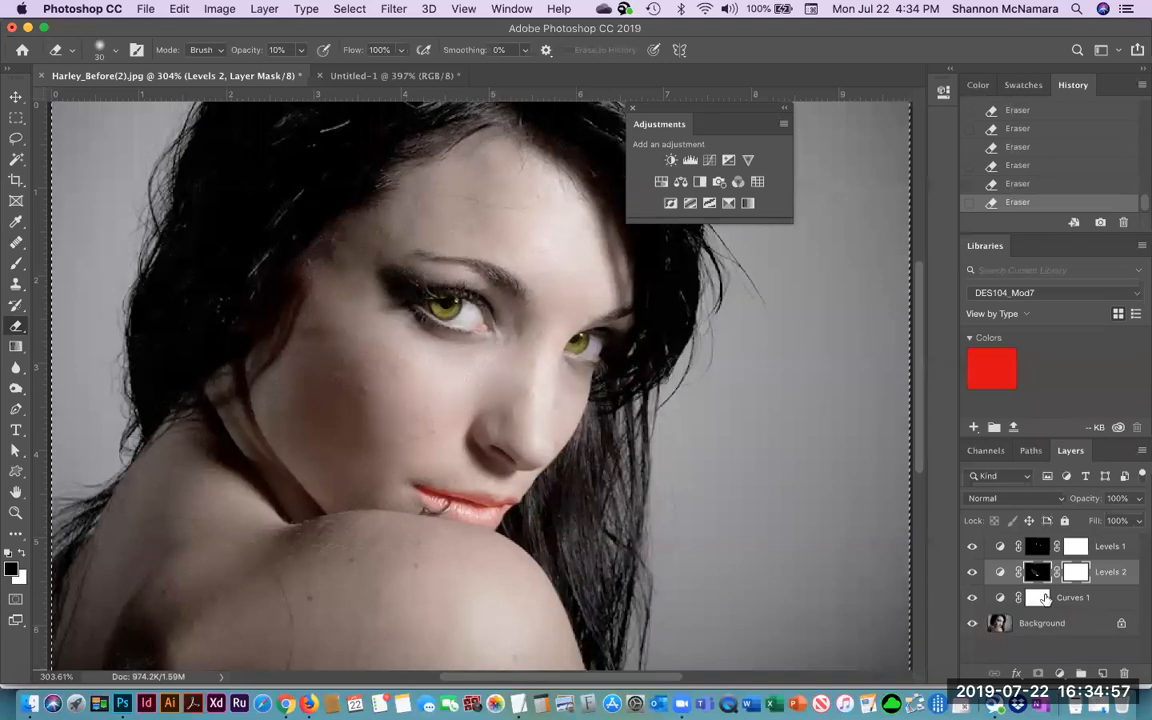
# Step: Lower the Curves 1 layer's opacity to 30% and compare the portrait with that layer off and on
pyautogui.click(1037, 597)
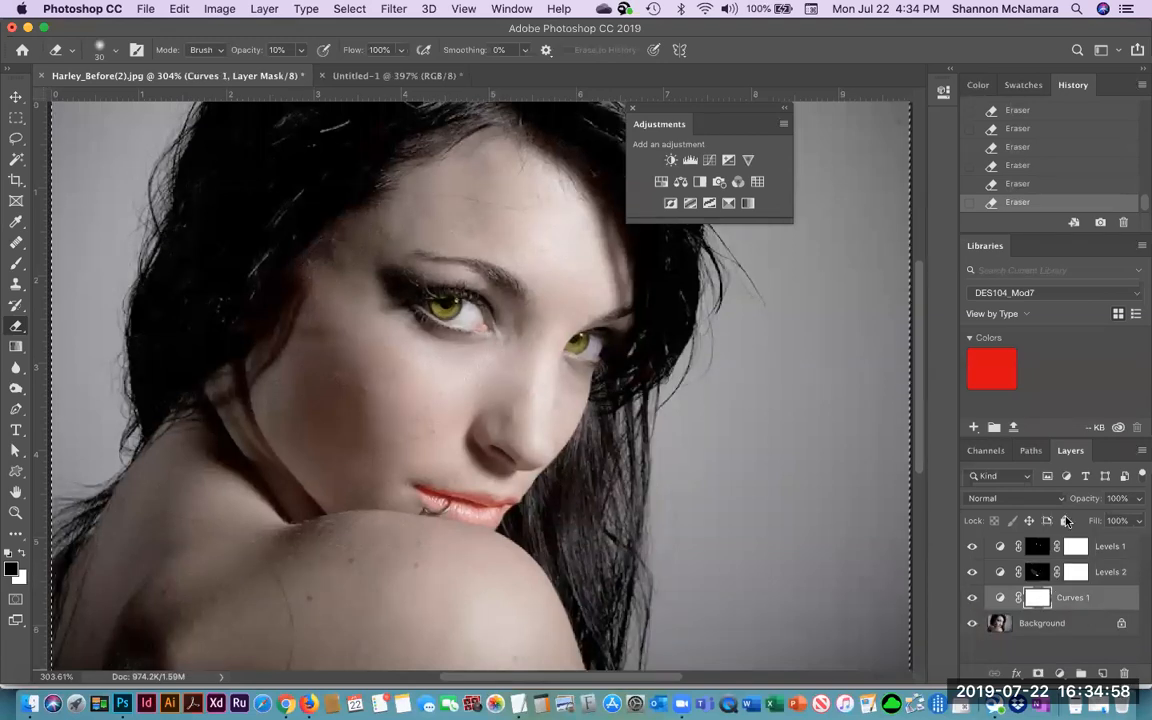
pyautogui.click(1137, 502)
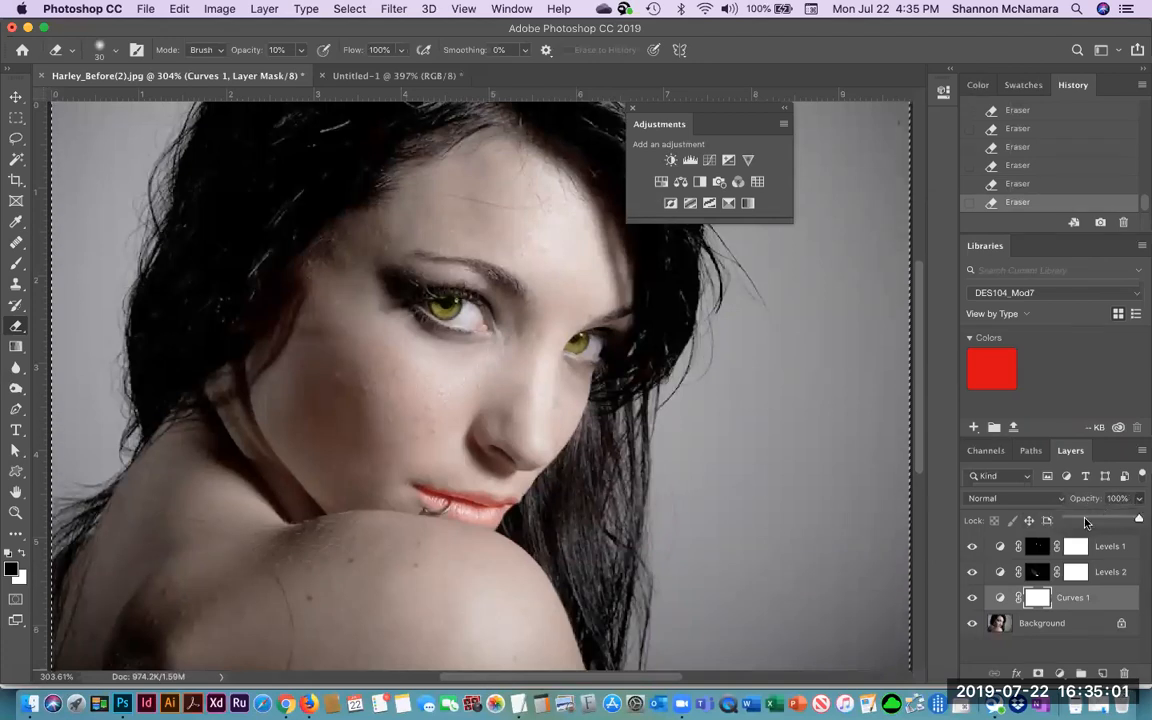
pyautogui.moveTo(1139, 519); pyautogui.dragTo(1088, 522)
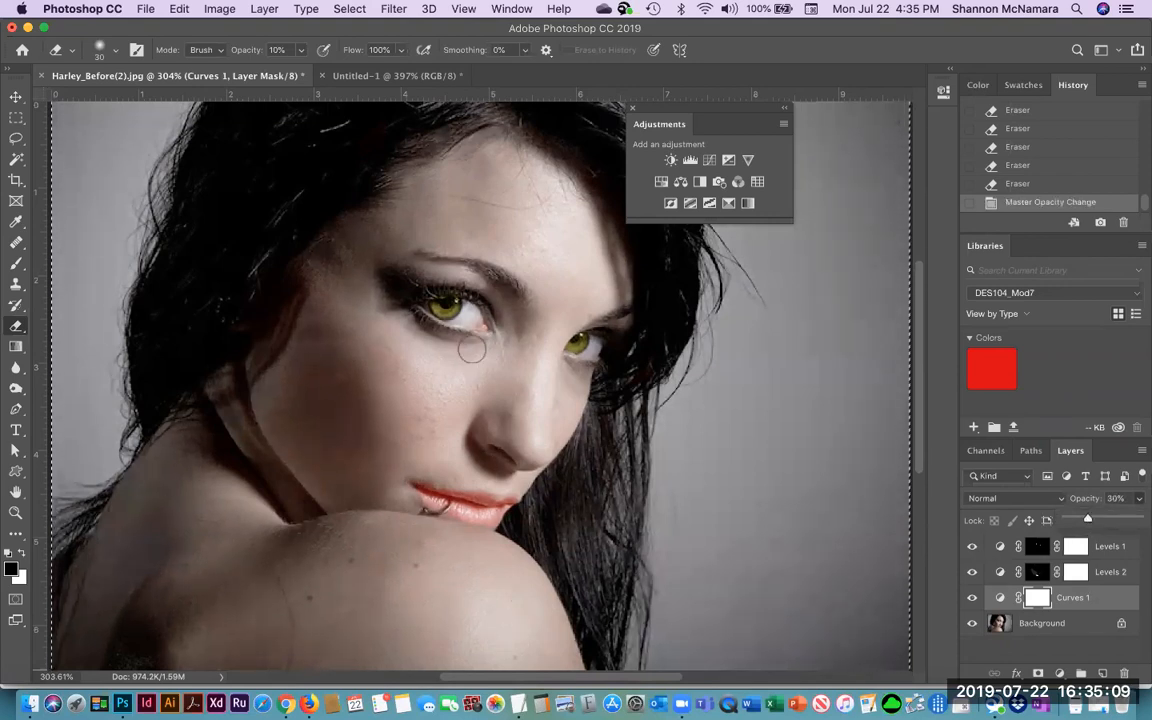
pyautogui.click(971, 598)
pyautogui.click(971, 598)
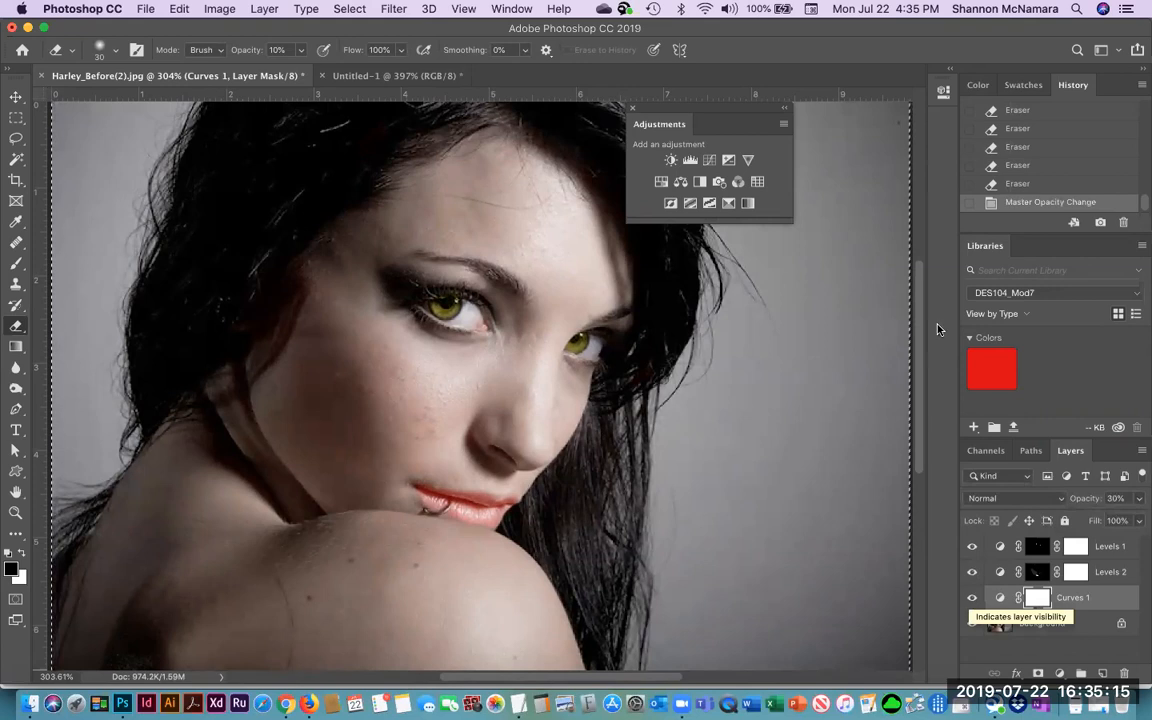
# Step: Move the Adjustments panel off the portrait and deselect the canvas selection
pyautogui.moveTo(659, 112); pyautogui.dragTo(846, 50)
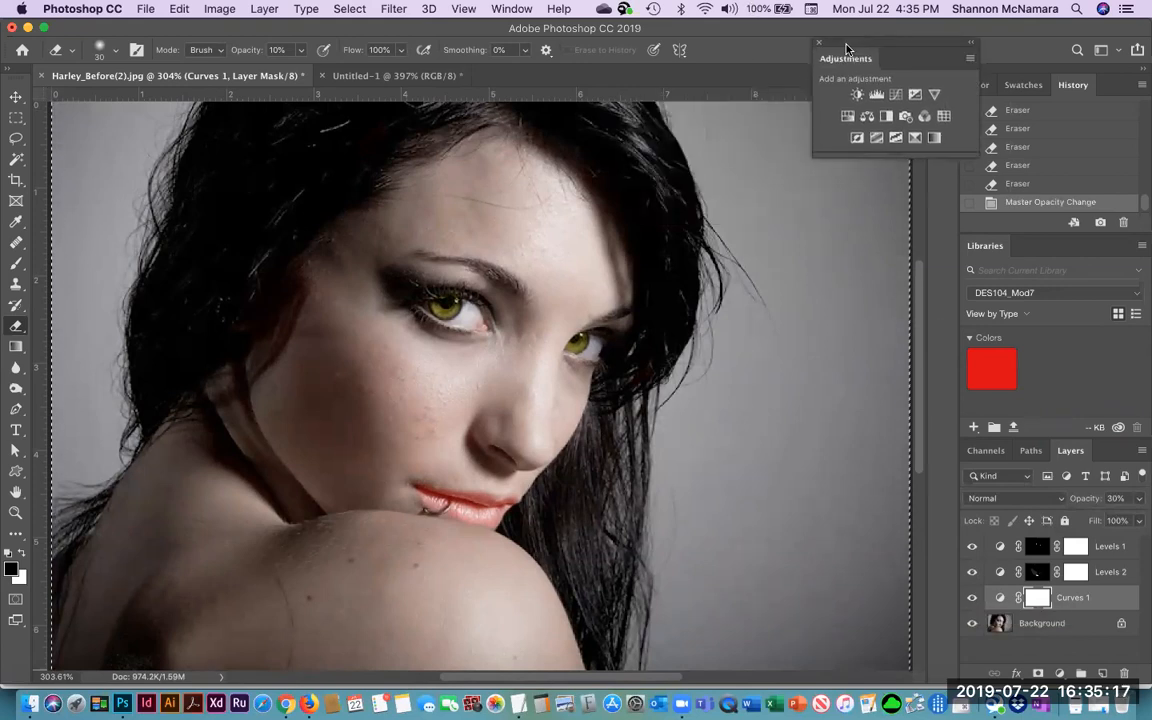
pyautogui.hotkey('ctrl', 'd')
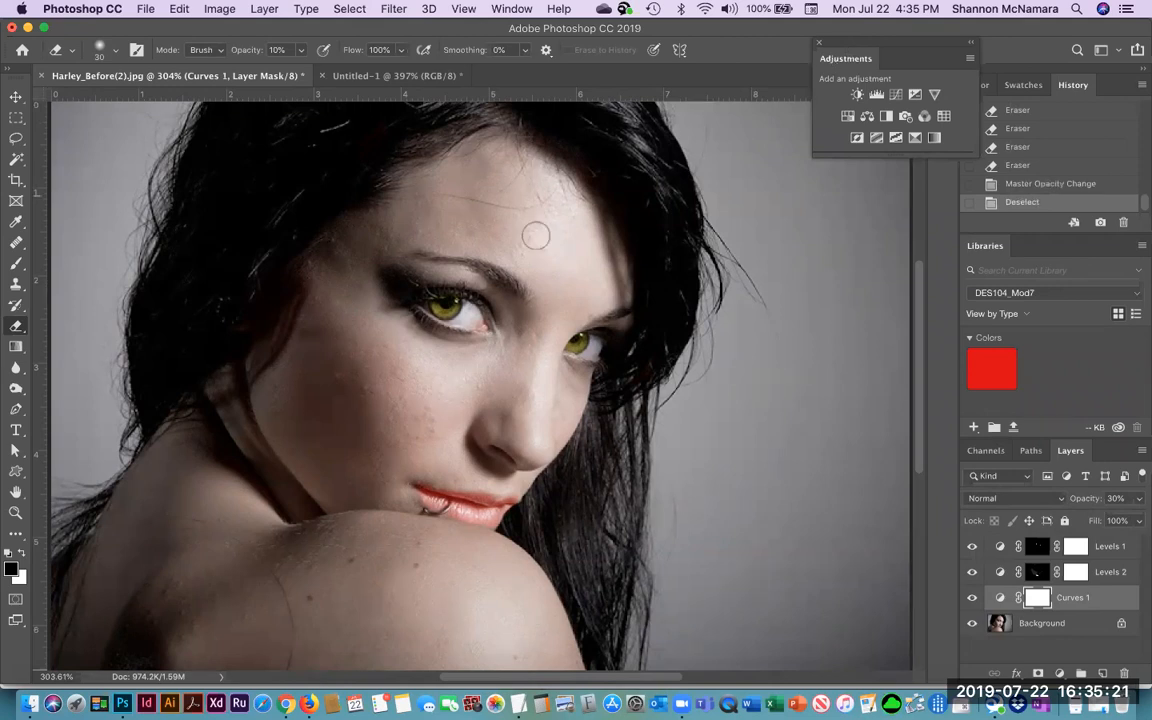
pyautogui.moveTo(539, 204); pyautogui.dragTo(528, 205)
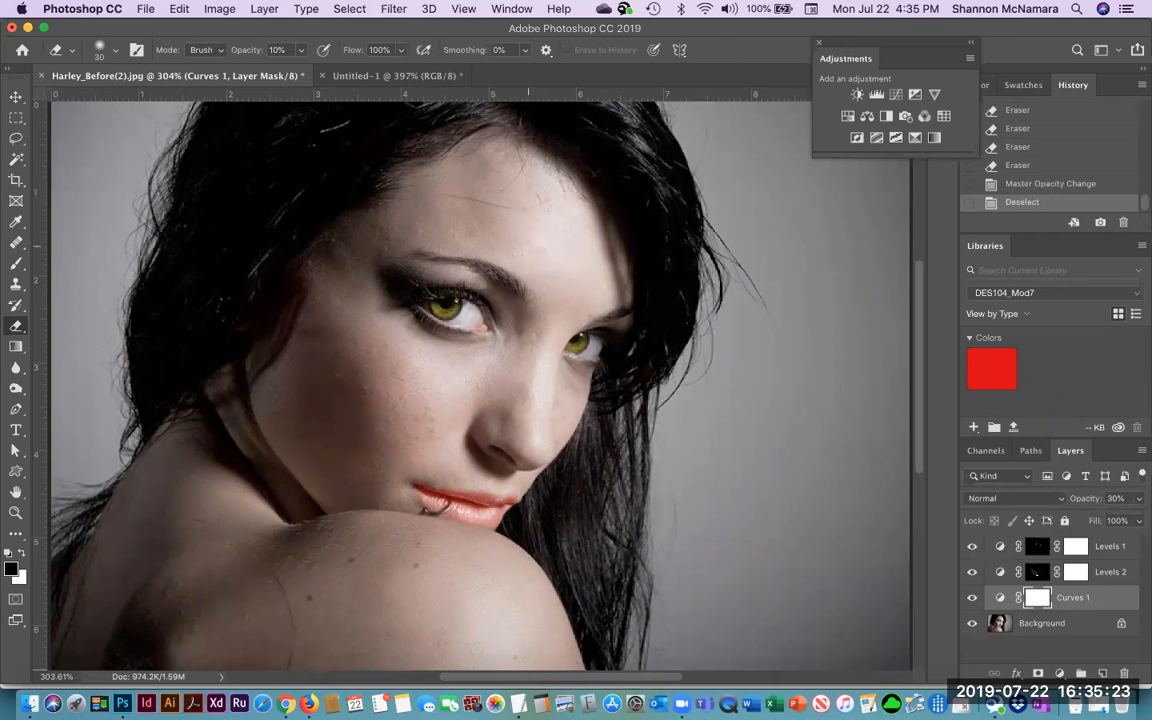
# Step: Try the Content-Aware Spot Healing Brush at 20 px on the forehead, on both the Curves 1 mask and the Background layer
pyautogui.click(14, 241)
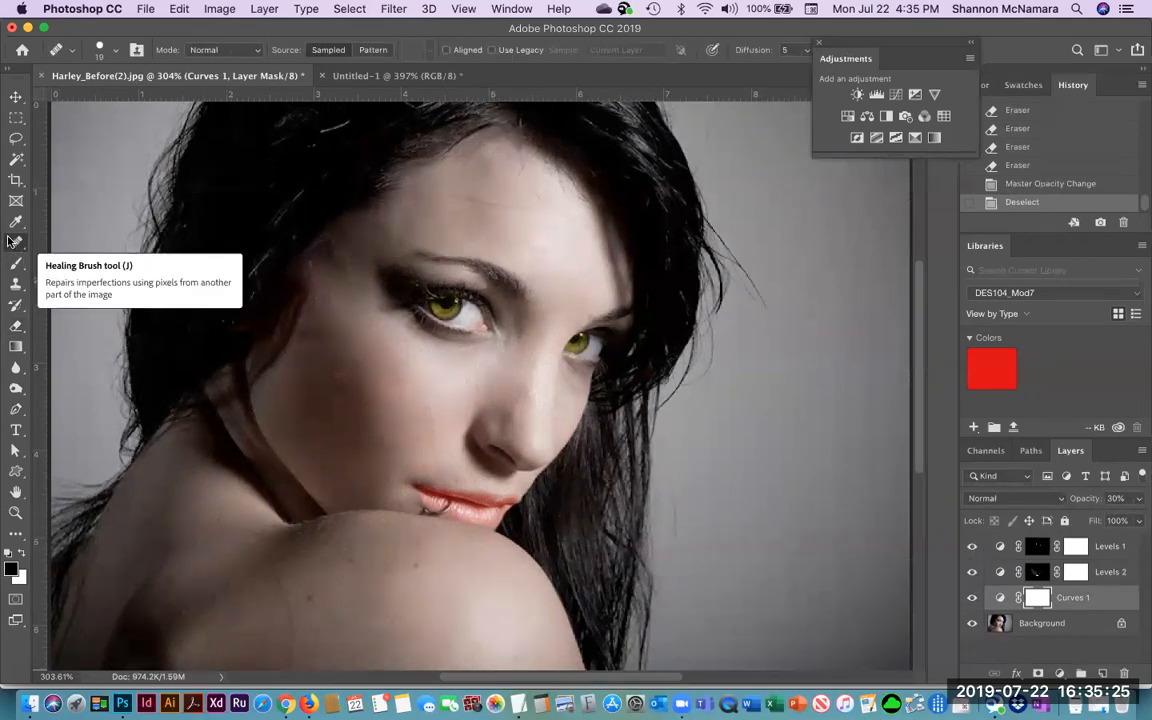
pyautogui.click(12, 241)
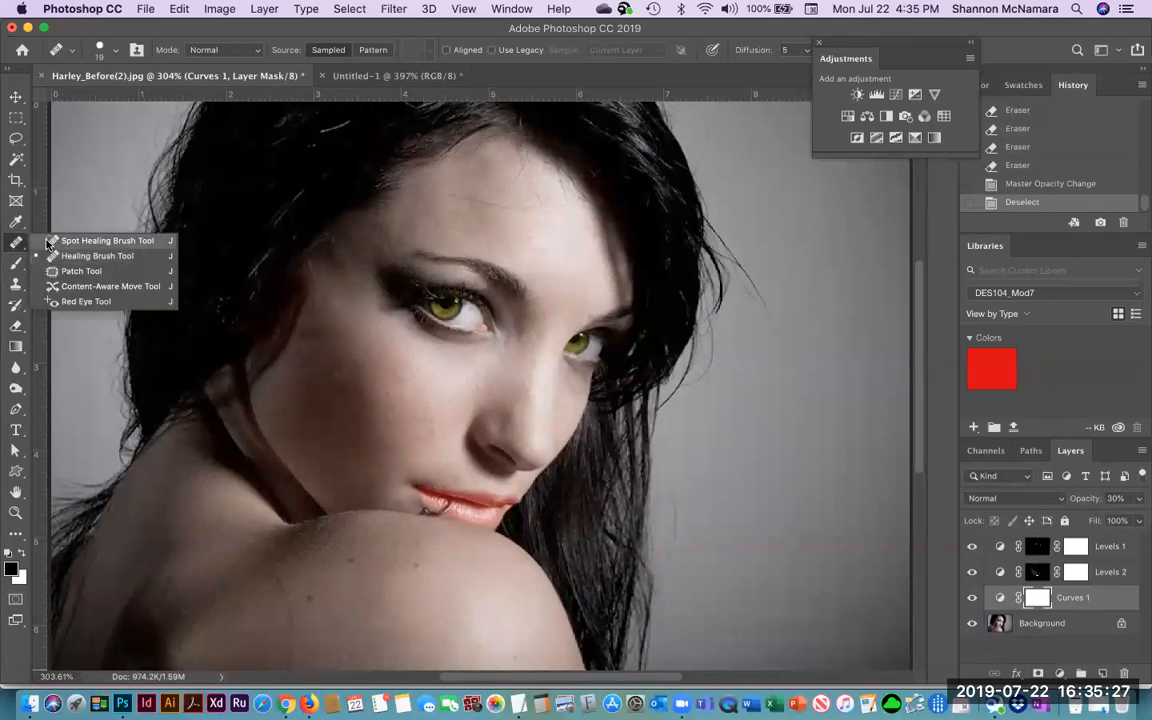
pyautogui.click(52, 241)
pyautogui.click(483, 222)
pyautogui.click(550, 250)
pyautogui.click(540, 247)
pyautogui.click(532, 237)
pyautogui.click(522, 249)
pyautogui.click(541, 261)
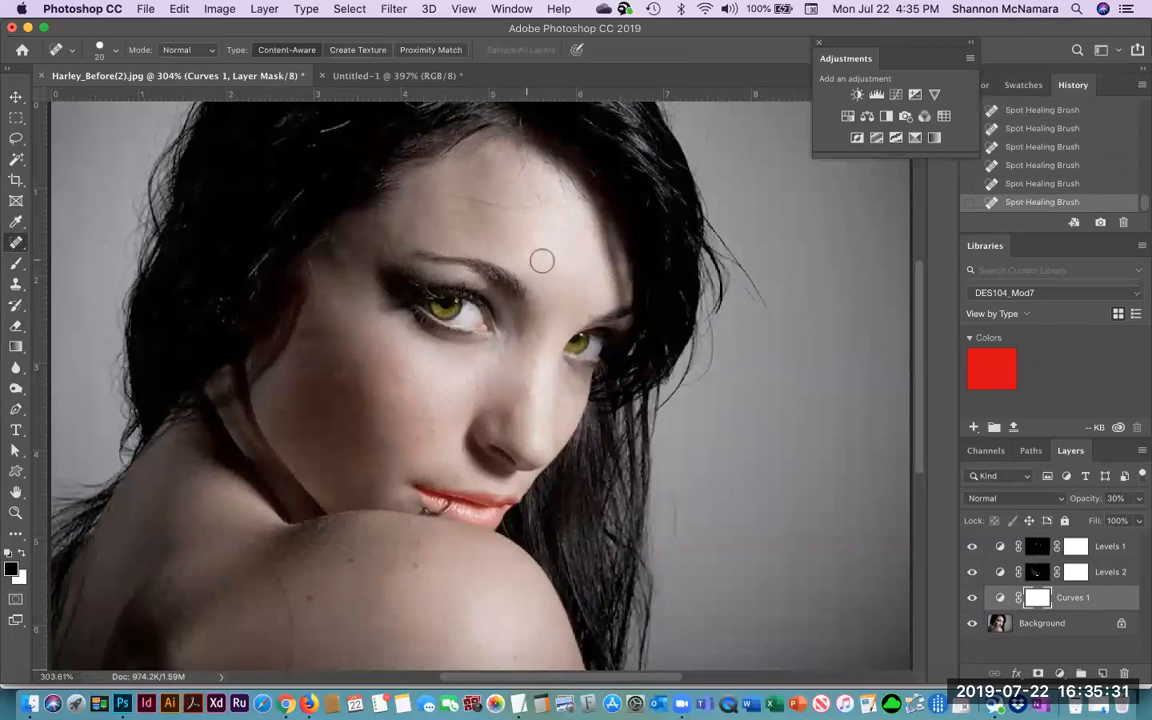
pyautogui.click(1041, 625)
pyautogui.click(532, 231)
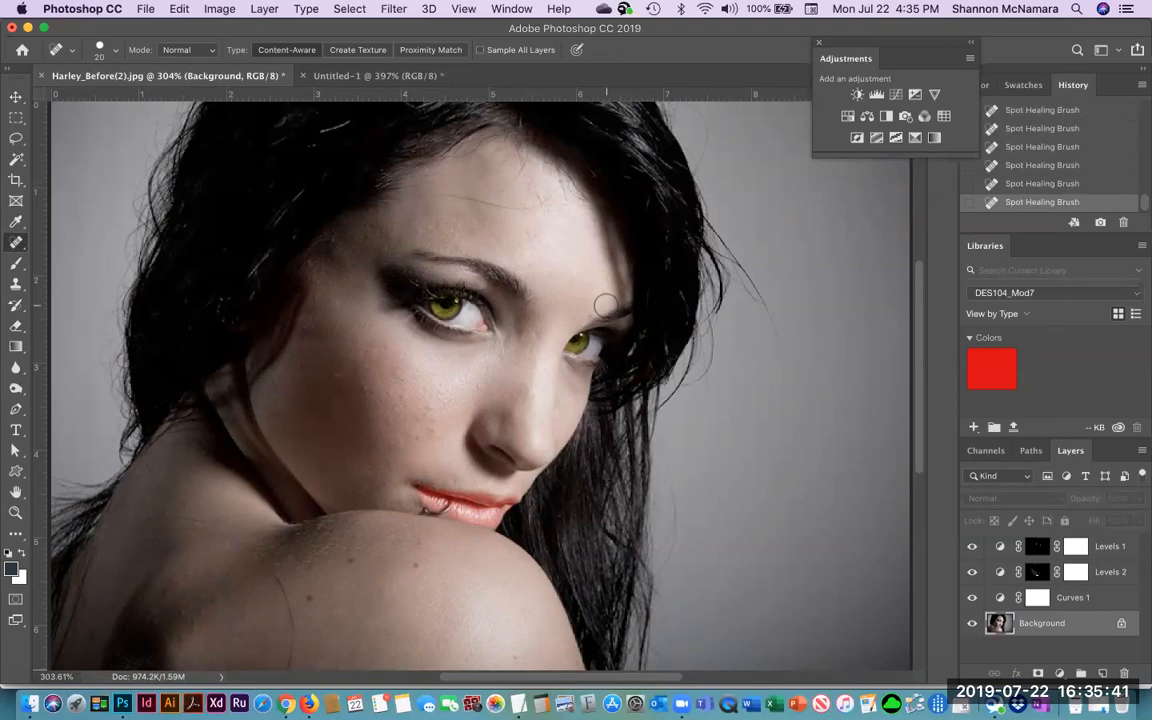
# Step: Step back through the history to undo the recent Spot Healing Brush strokes
pyautogui.click(1045, 152)
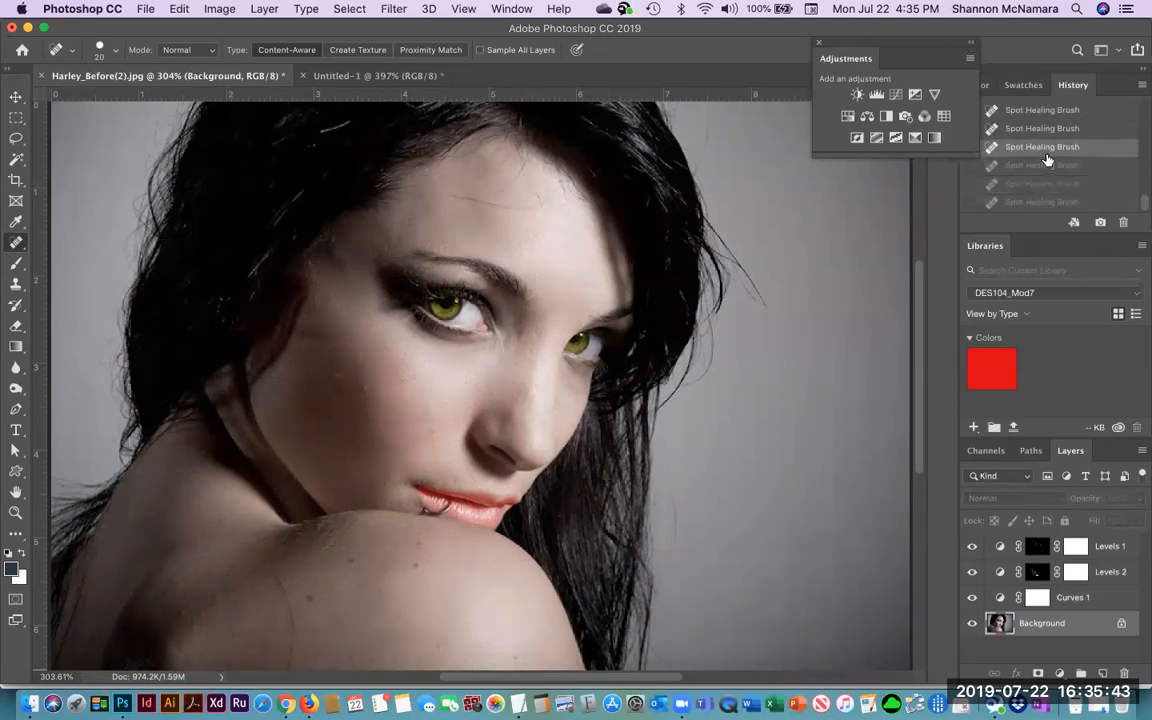
pyautogui.click(1043, 129)
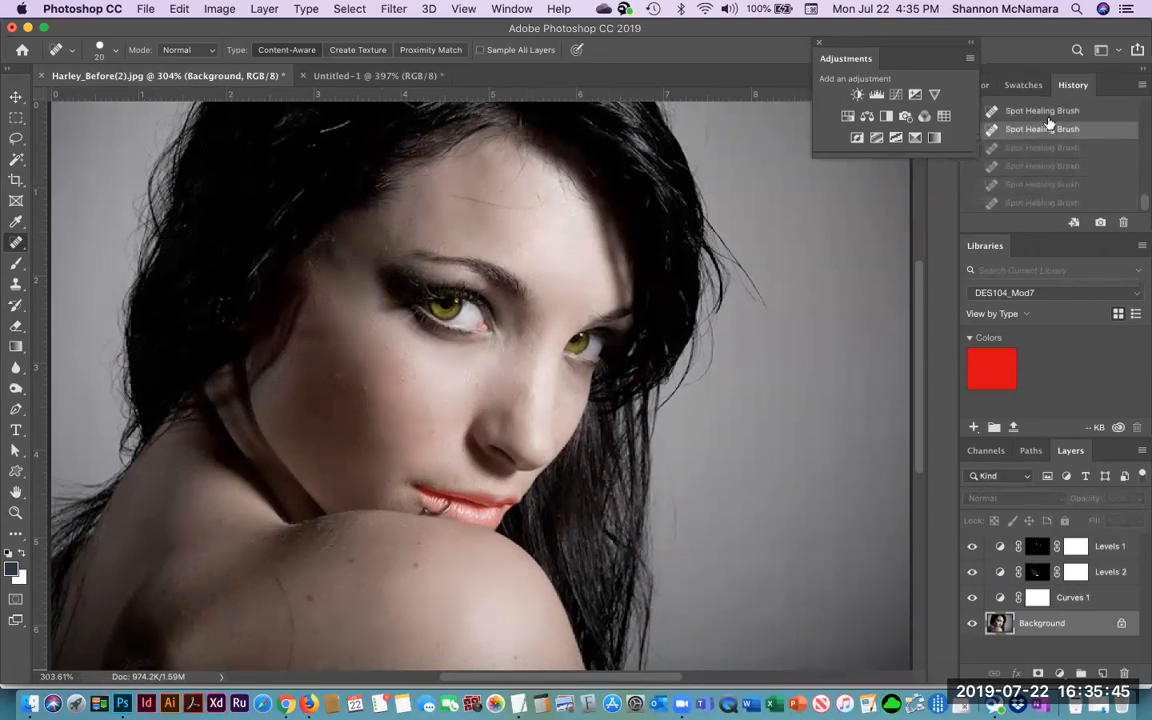
pyautogui.click(1047, 114)
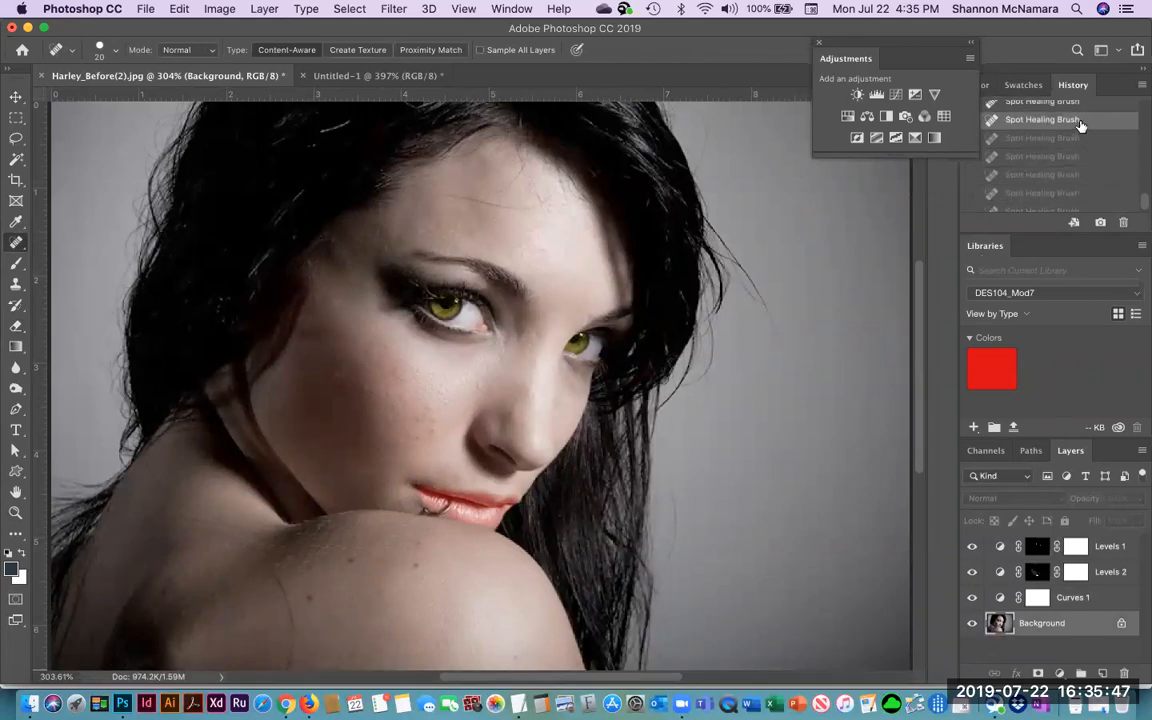
pyautogui.click(1051, 132)
pyautogui.click(1045, 112)
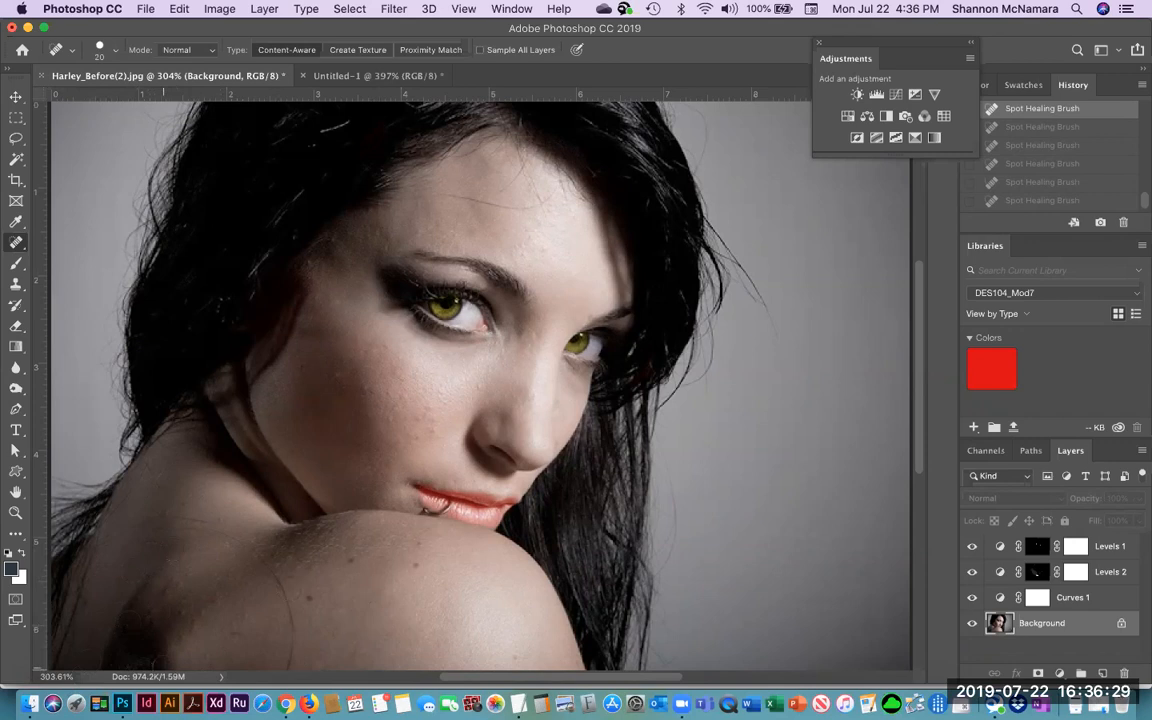
# Step: Hide the Extras overlay with its pixel grid and examine the grainy dark patch at the shoulder's lower edge
pyautogui.click(1037, 597)
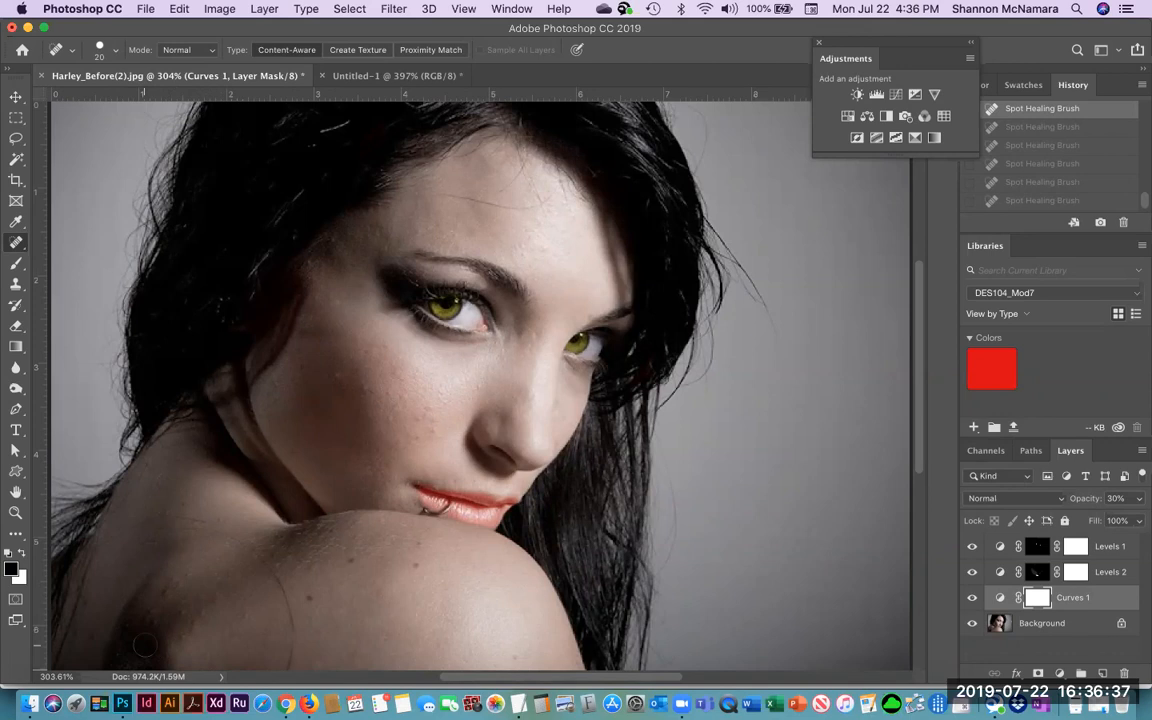
pyautogui.press('z')
pyautogui.click(246, 657)
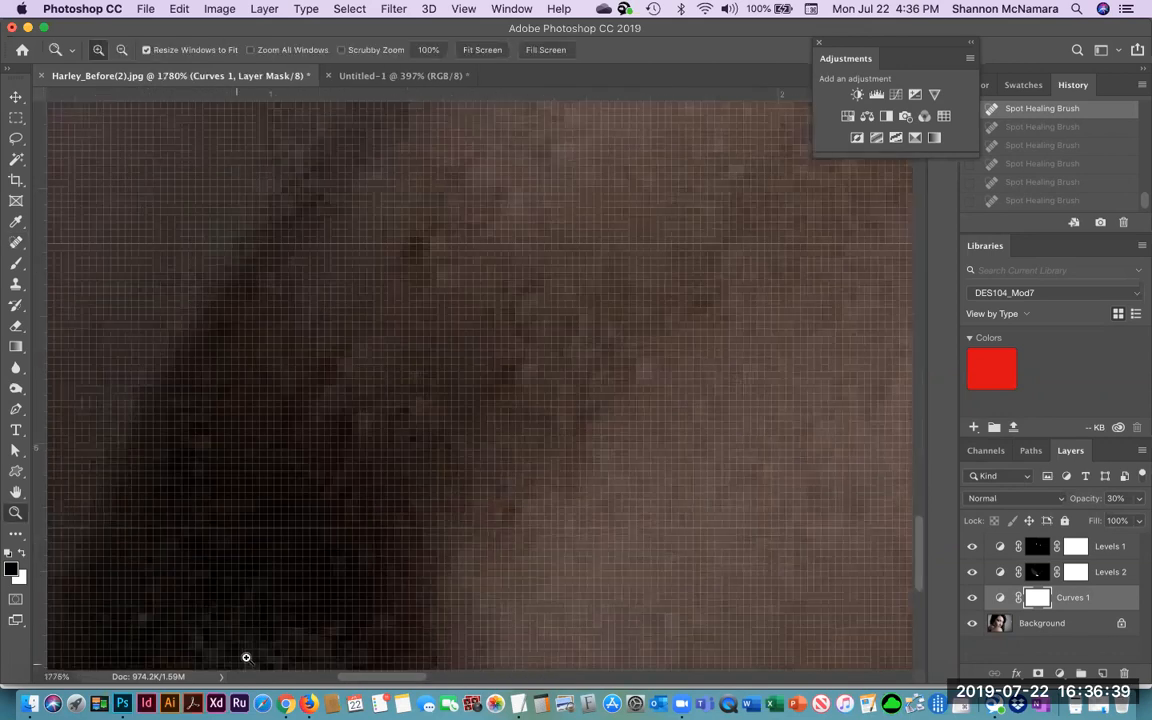
pyautogui.scroll(-5, 378, 419)
pyautogui.click(463, 9)
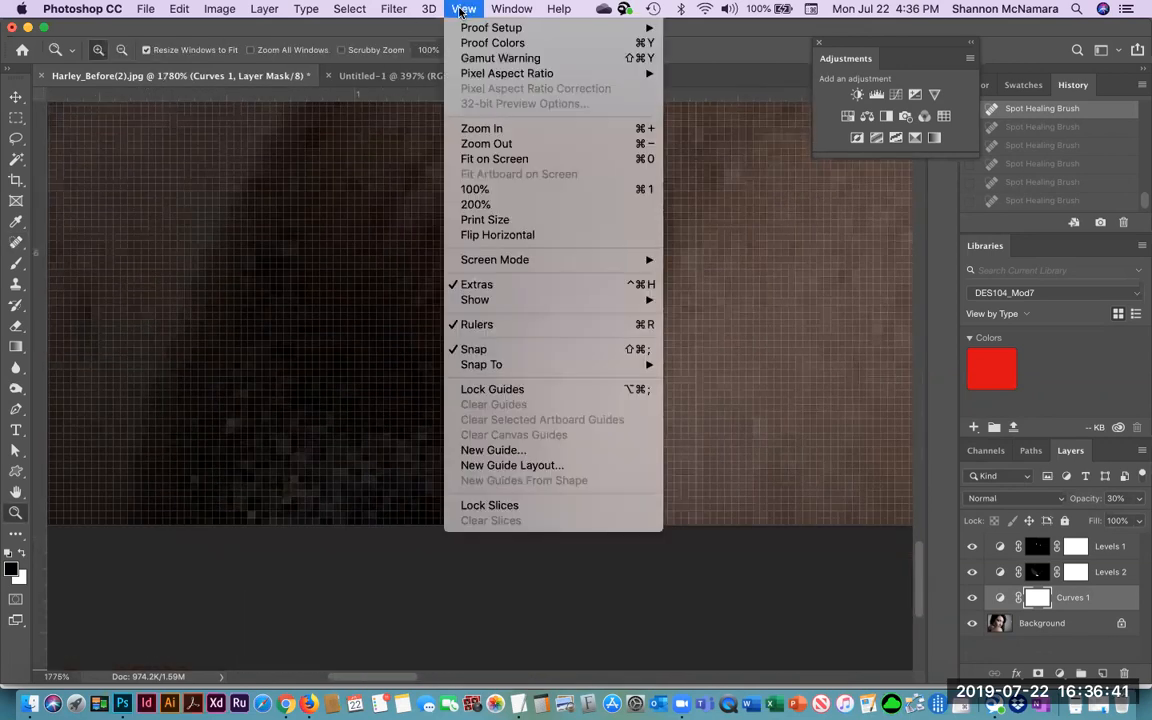
pyautogui.click(476, 284)
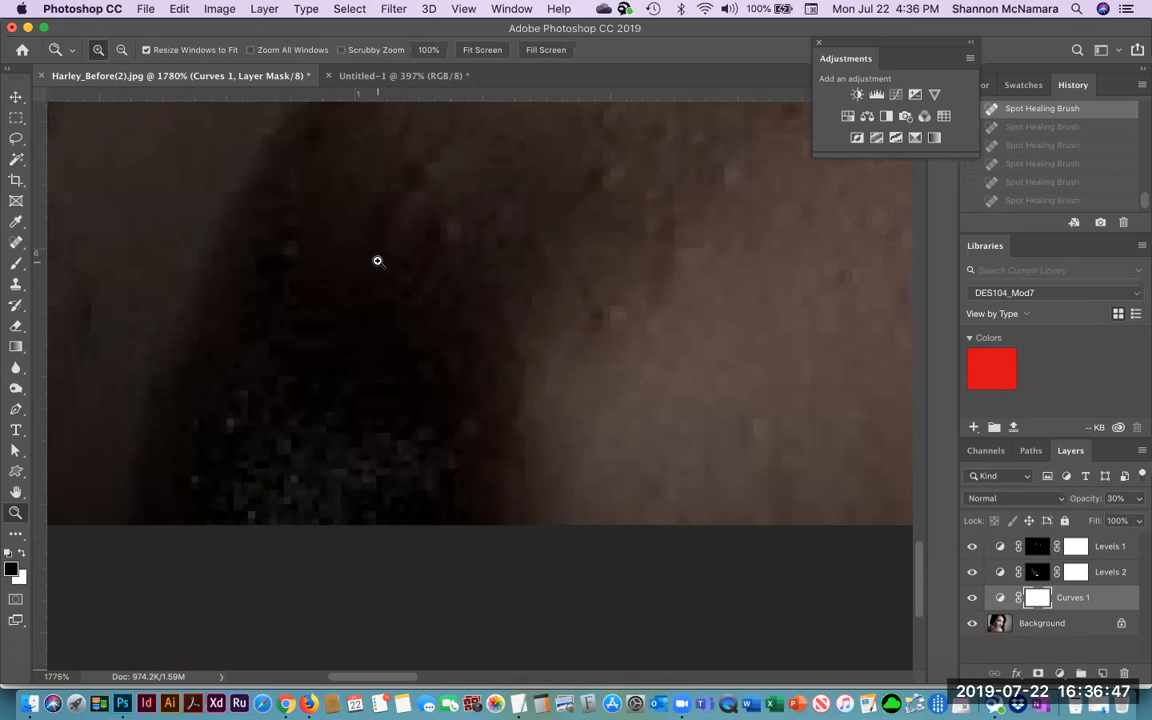
pyautogui.moveTo(836, 378); pyautogui.dragTo(273, 432)
pyautogui.moveTo(368, 419); pyautogui.dragTo(672, 438)
pyautogui.click(971, 597)
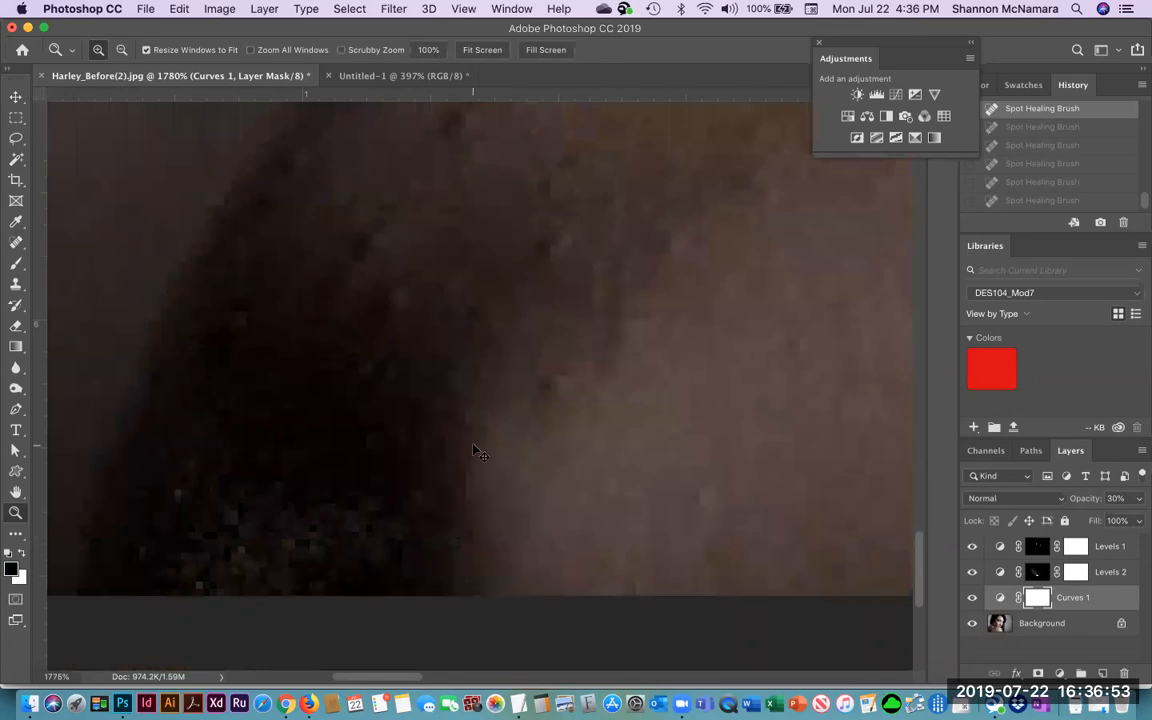
pyautogui.keyDown('alt'); pyautogui.click(475, 450); pyautogui.keyUp('alt')
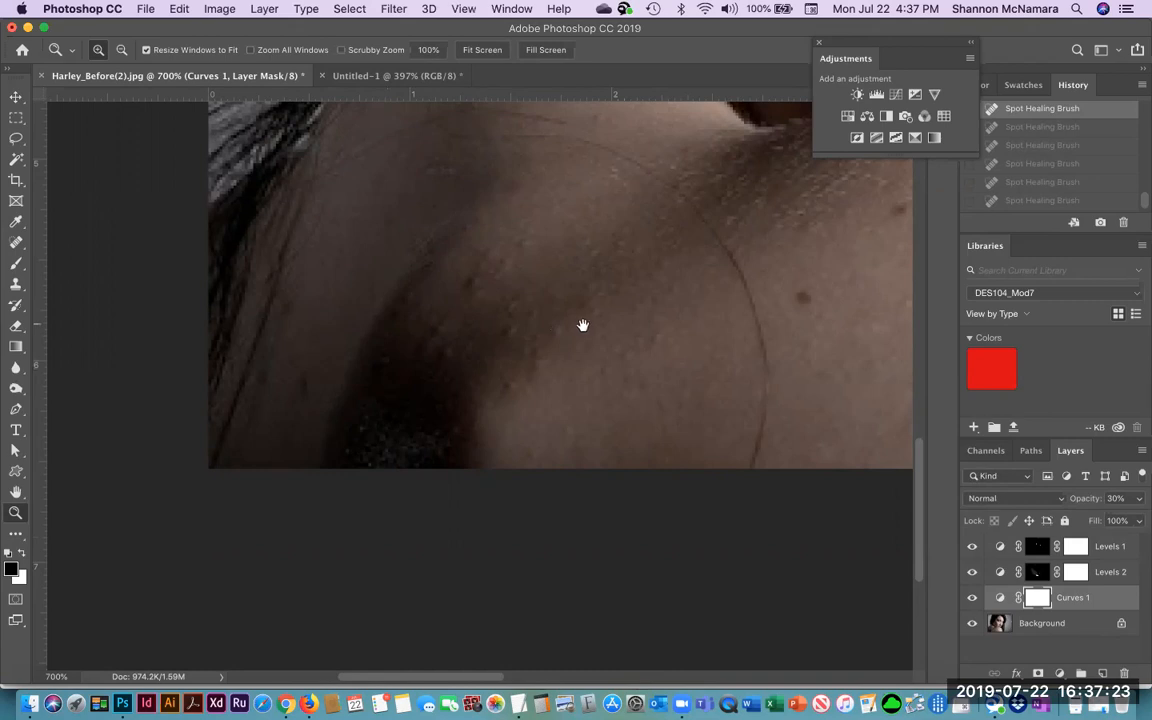
# Step: Remove the curved stray hair down the shoulder on the Background layer using a 7 px Clone Stamp
pyautogui.moveTo(584, 324); pyautogui.dragTo(468, 486)
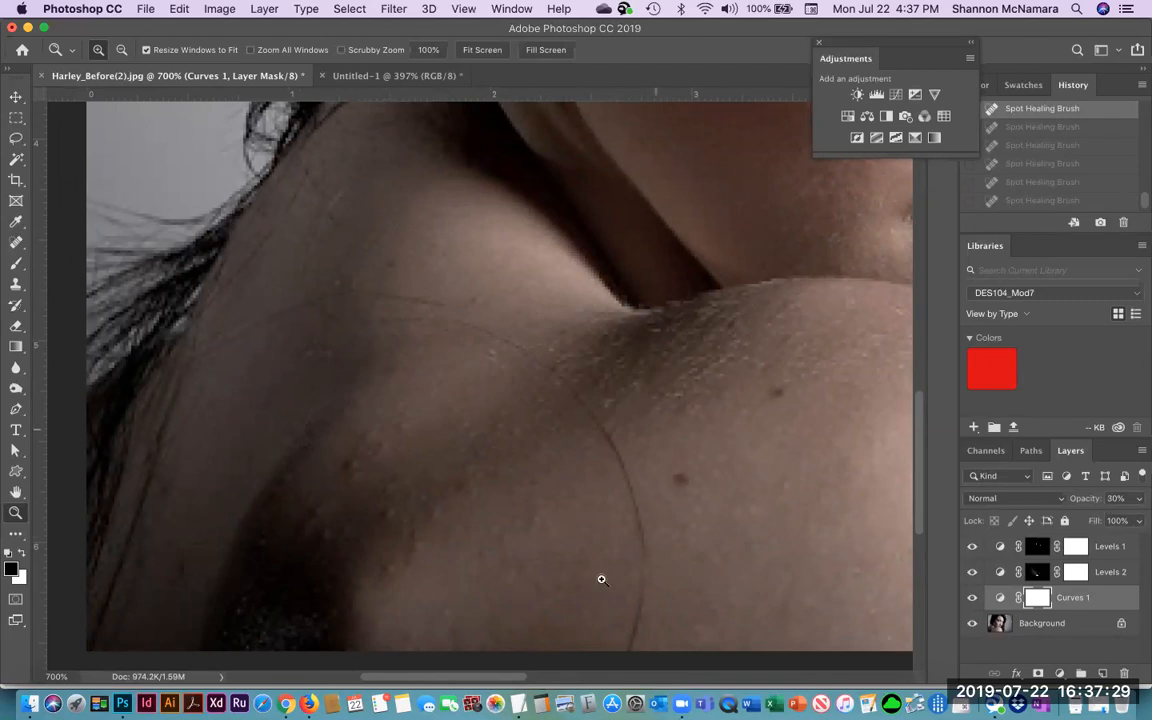
pyautogui.press('s')
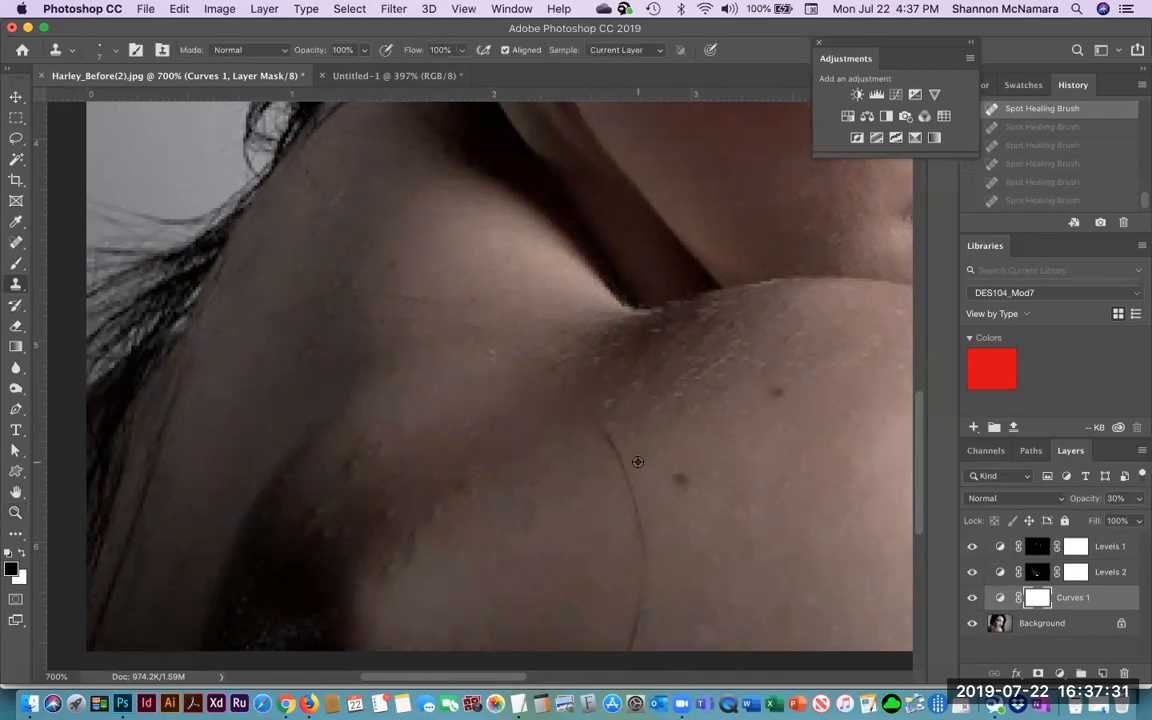
pyautogui.click(1069, 629)
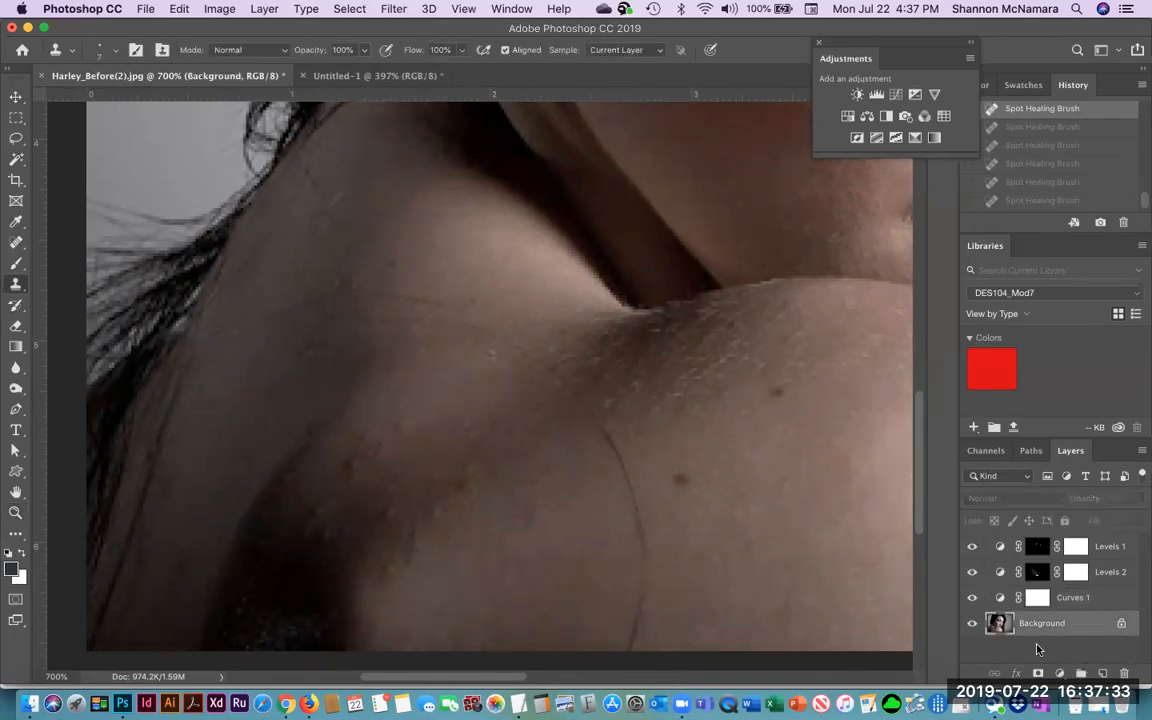
pyautogui.click(626, 466)
pyautogui.click(631, 482)
pyautogui.click(634, 500)
pyautogui.click(636, 520)
pyautogui.click(638, 533)
pyautogui.click(641, 547)
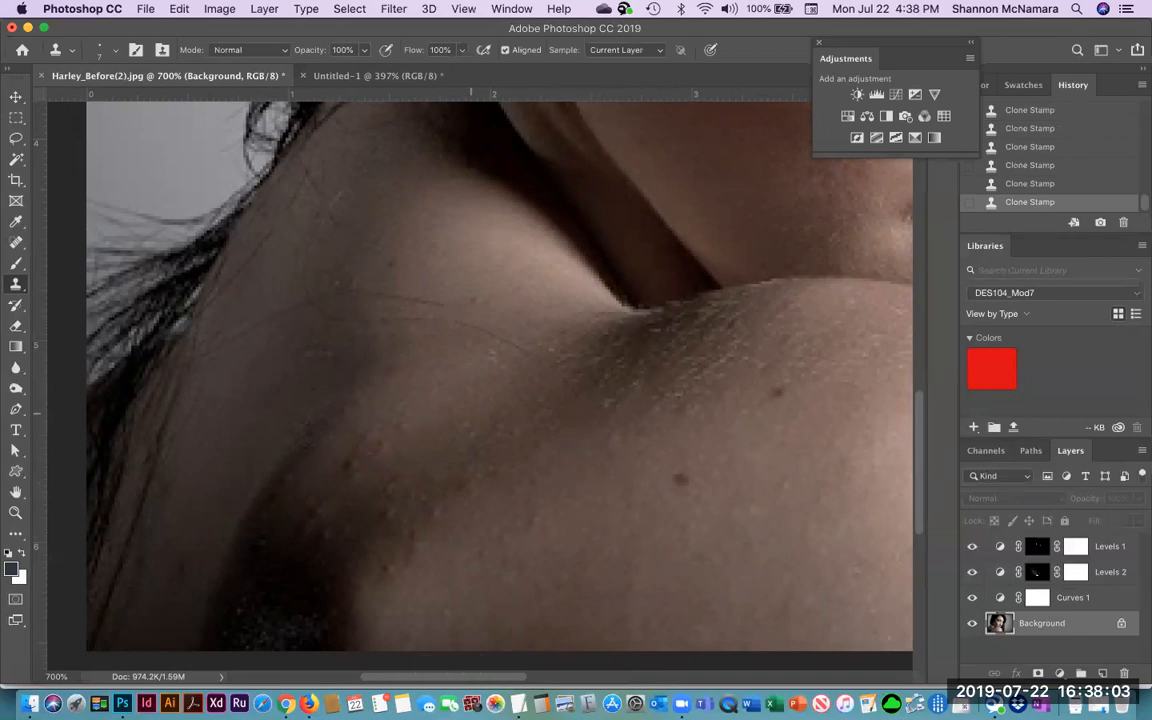
# Step: Undo the last Clone Stamp stroke and clone freshly sampled nearby skin over the hair remnants beside the shoulder's dark grainy area
pyautogui.press('z')
pyautogui.moveTo(442, 306); pyautogui.dragTo(686, 516)
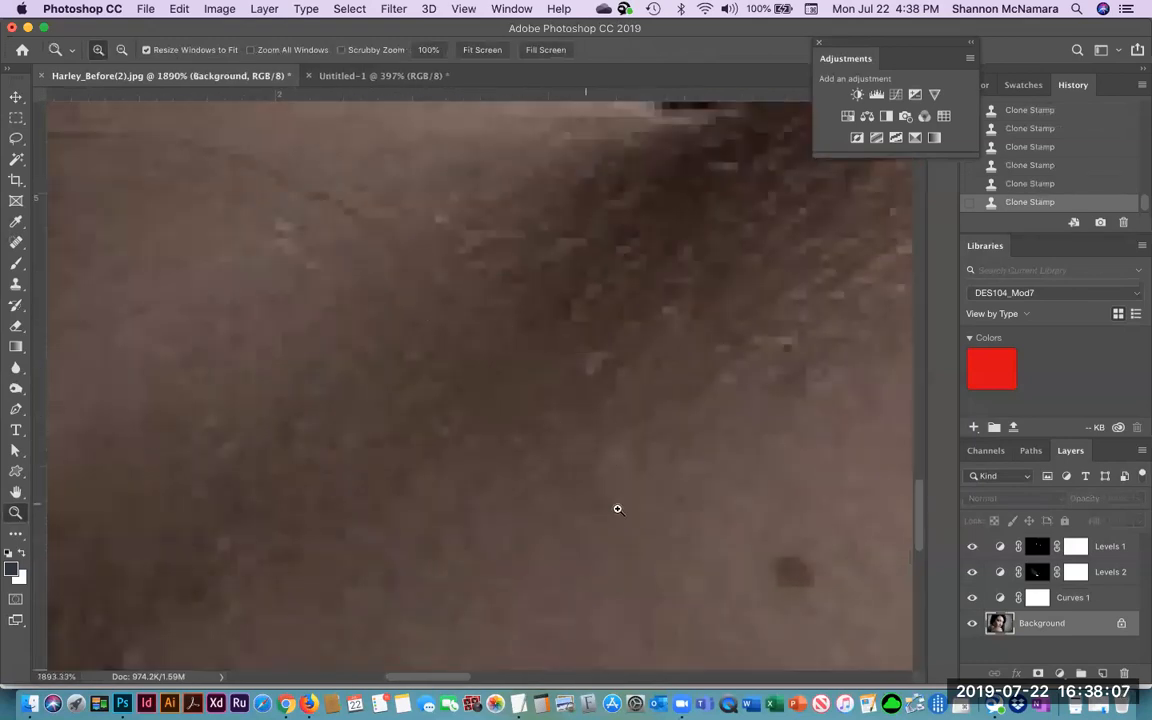
pyautogui.press('super+z')
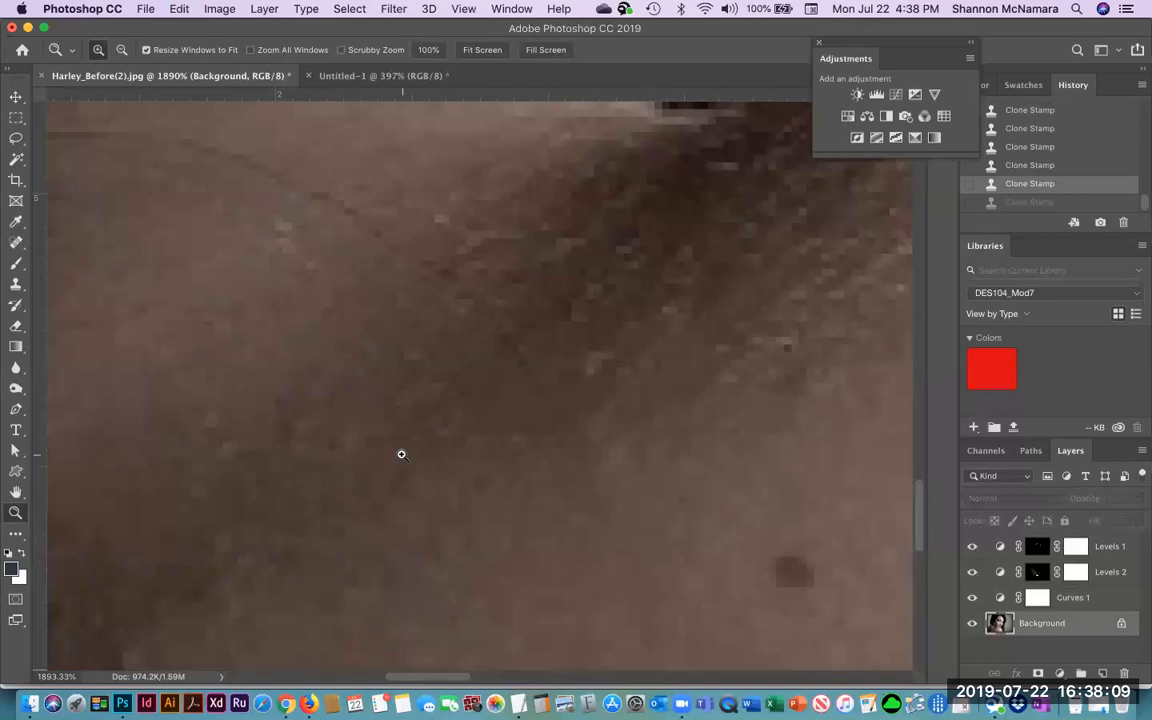
pyautogui.press('s')
pyautogui.keyDown('alt'); pyautogui.click(564, 443); pyautogui.keyUp('alt')
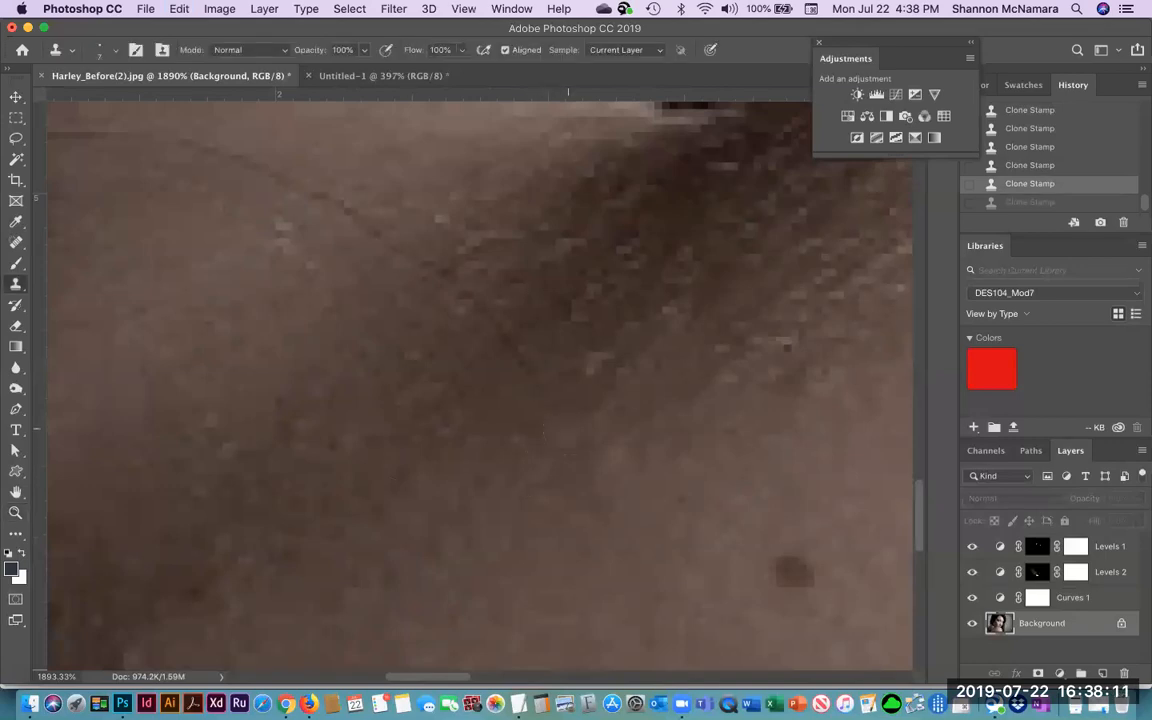
pyautogui.click(524, 430)
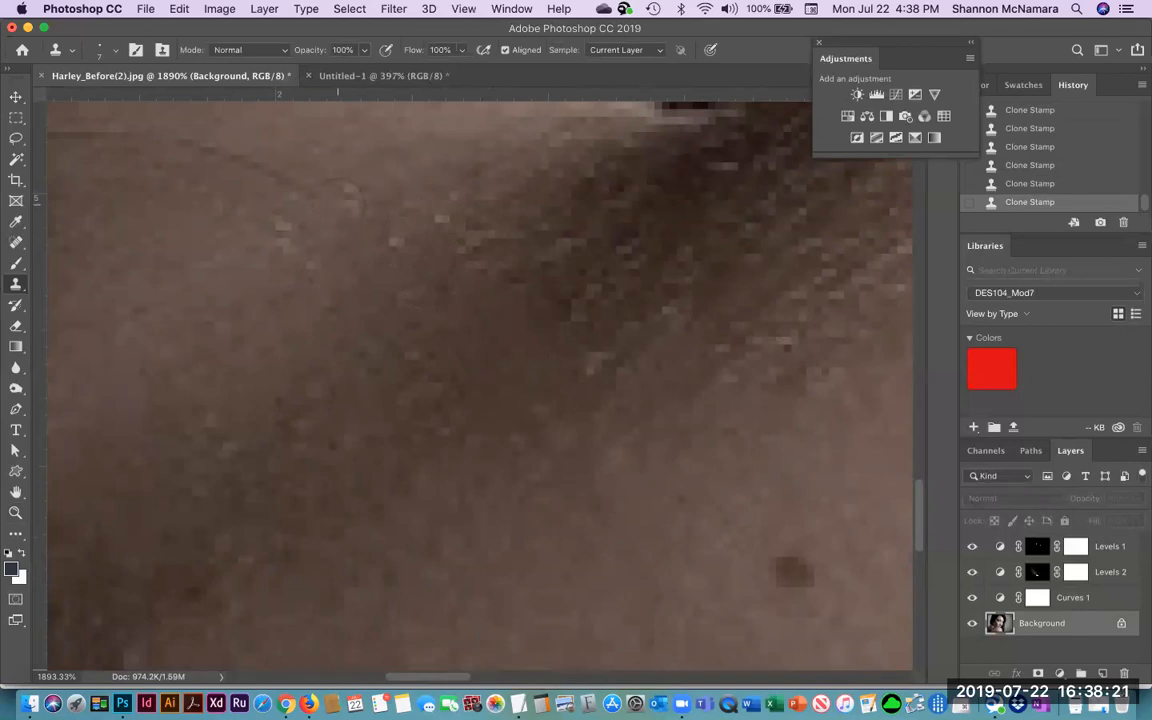
# Step: Look at the striped cloning example in the Untitled-1 document and return to Harley_Before(2).jpg
pyautogui.moveTo(411, 193); pyautogui.dragTo(657, 411)
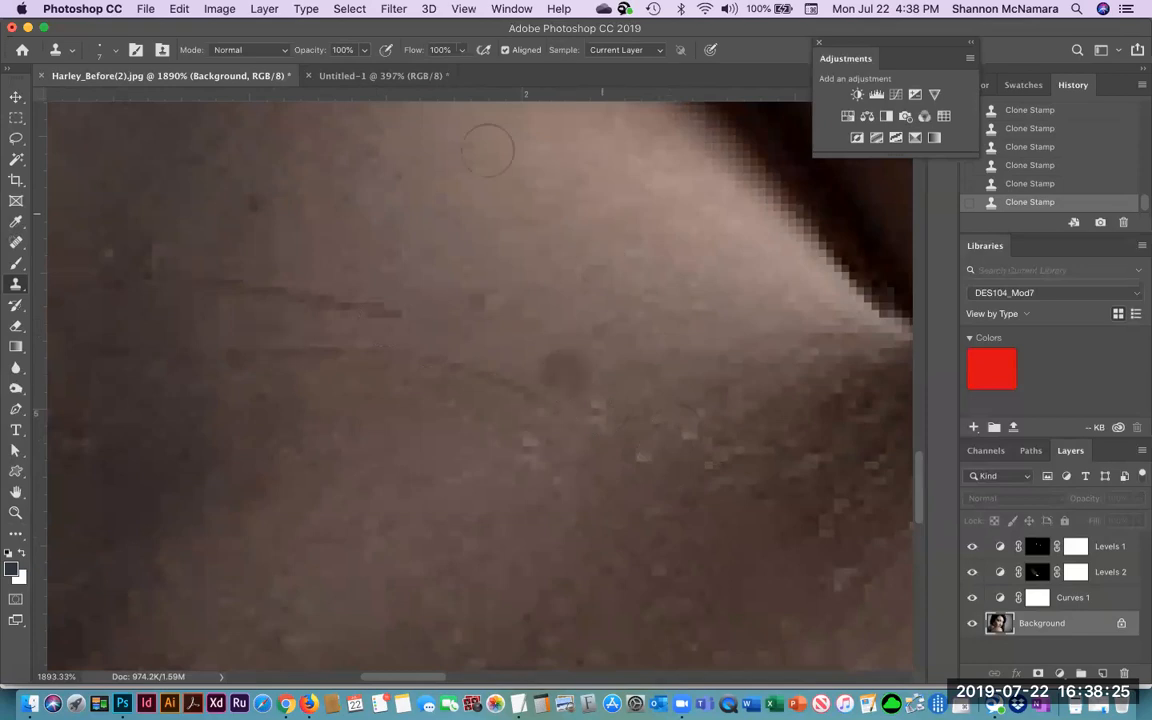
pyautogui.click(345, 75)
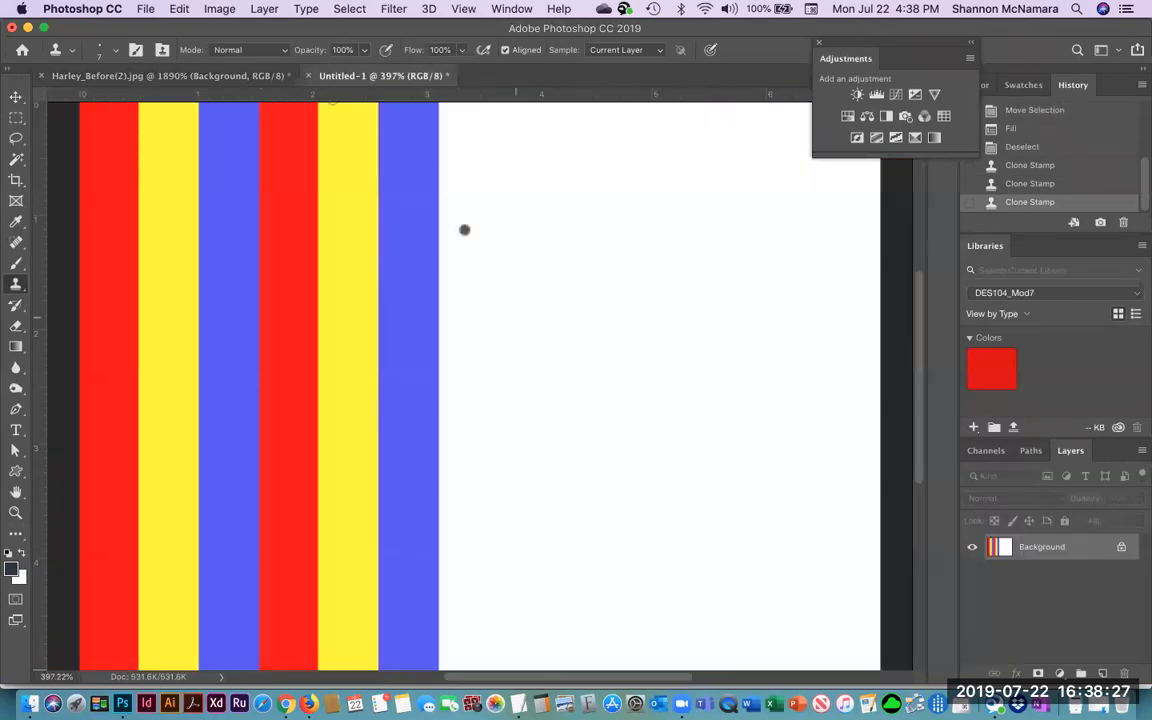
pyautogui.click(185, 72)
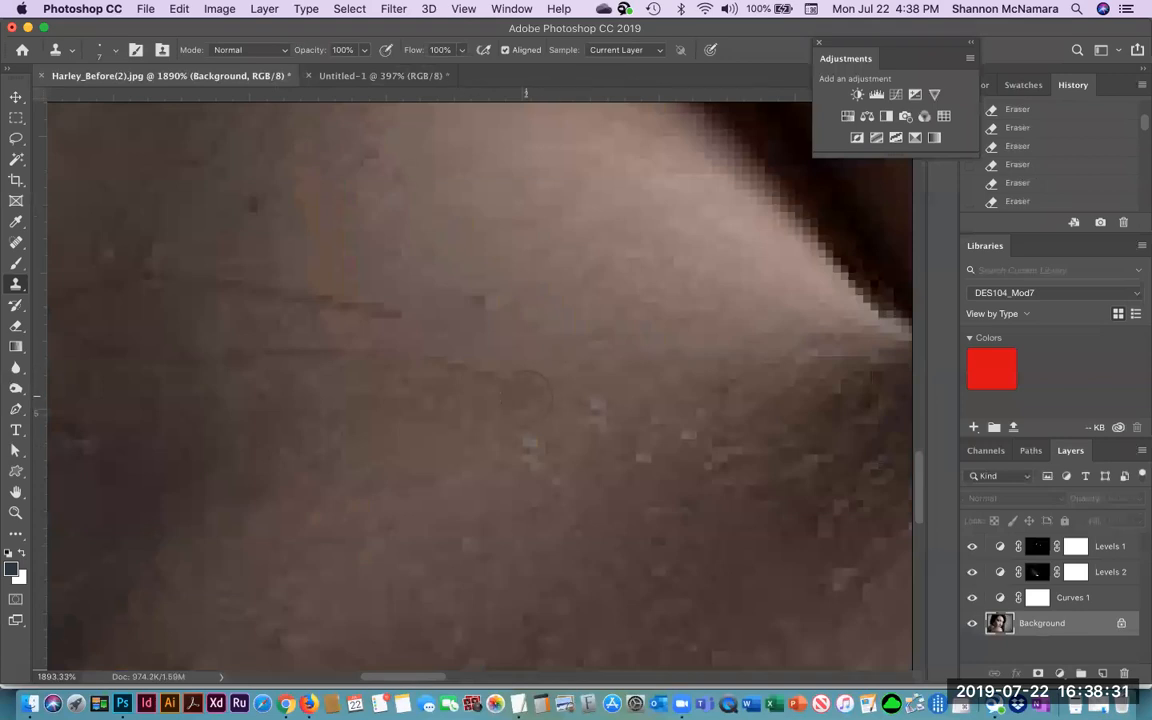
# Step: Clone skin over the thin hairs across the upper shoulder, undoing the mismatched light patch and resampling from skin just below the hairs
pyautogui.click(488, 383)
pyautogui.press('super+z')
pyautogui.click(437, 408)
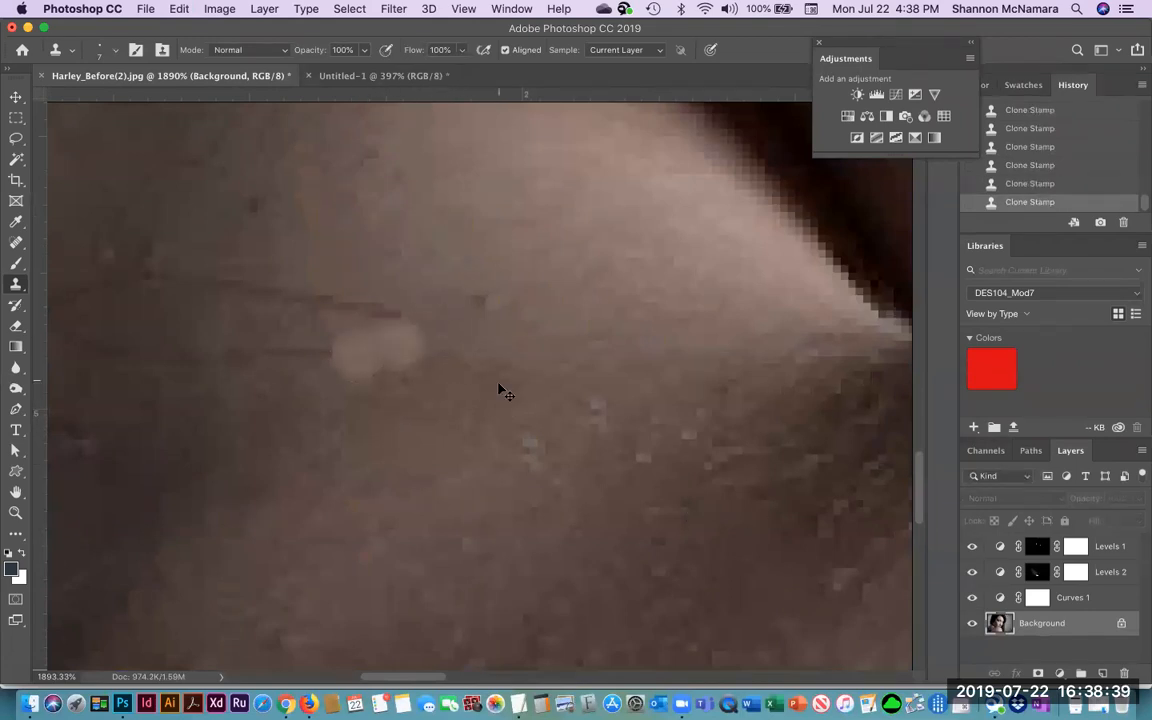
pyautogui.press('super+z')
pyautogui.keyDown('alt'); pyautogui.click(318, 385); pyautogui.keyUp('alt')
pyautogui.click(359, 343)
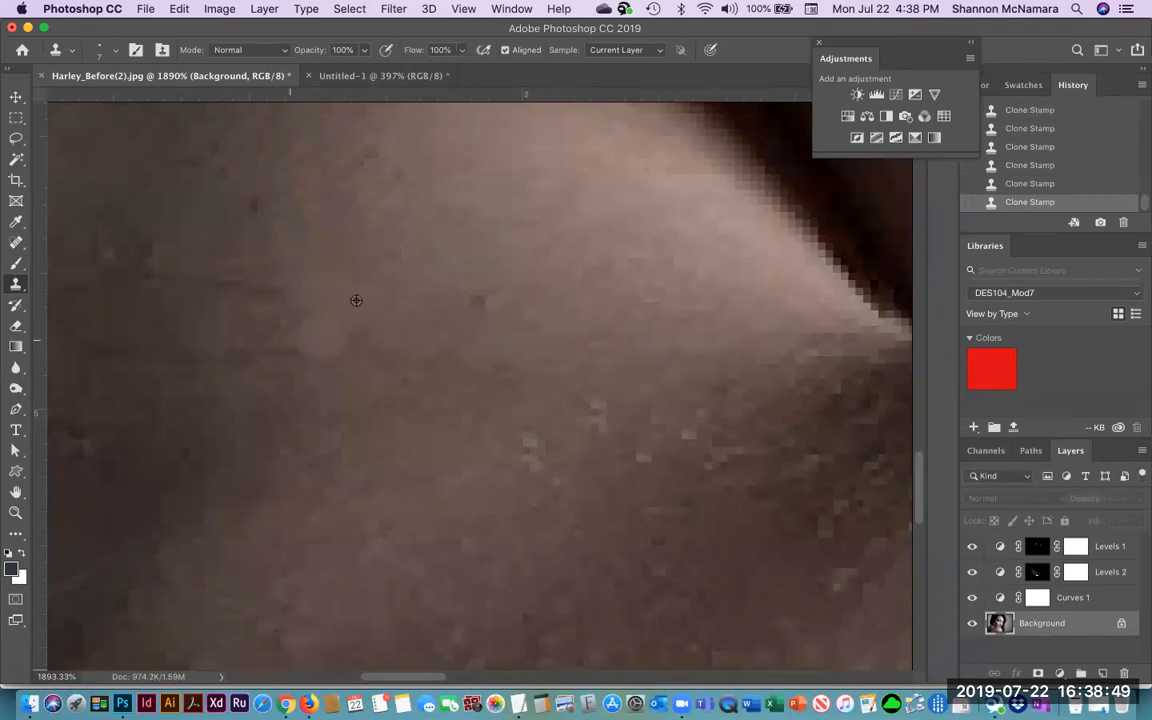
# Step: Clone sampled skin over the remaining faint hair ends where the upper shoulder turns darker
pyautogui.click(294, 296)
pyautogui.keyDown('alt'); pyautogui.click(319, 246); pyautogui.keyUp('alt')
pyautogui.moveTo(272, 299)
pyautogui.mouseDown()
pyautogui.moveTo(237, 286)
pyautogui.moveTo(253, 320)
pyautogui.mouseUp()
pyautogui.keyDown('alt'); pyautogui.click(220, 231); pyautogui.keyUp('alt')
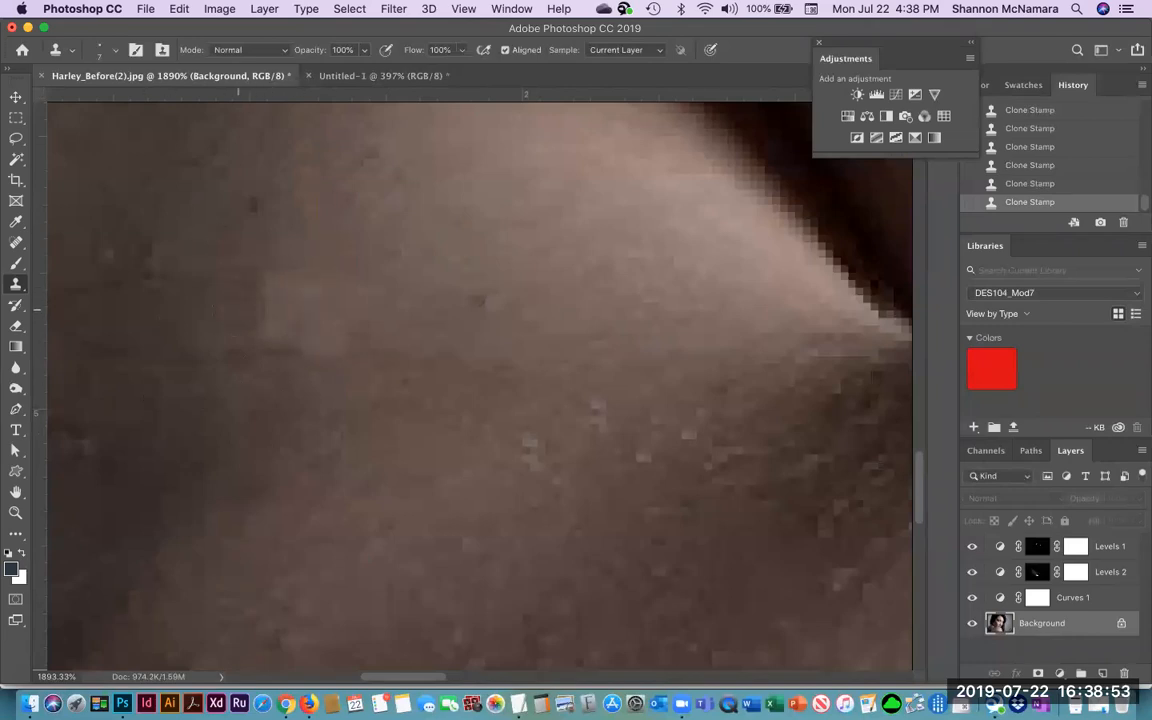
# Step: Touch up the lower edge of the light cloned patch, undoing one stroke and resampling from the darker skin beside it
pyautogui.keyDown('alt'); pyautogui.click(223, 399); pyautogui.keyUp('alt')
pyautogui.click(285, 358)
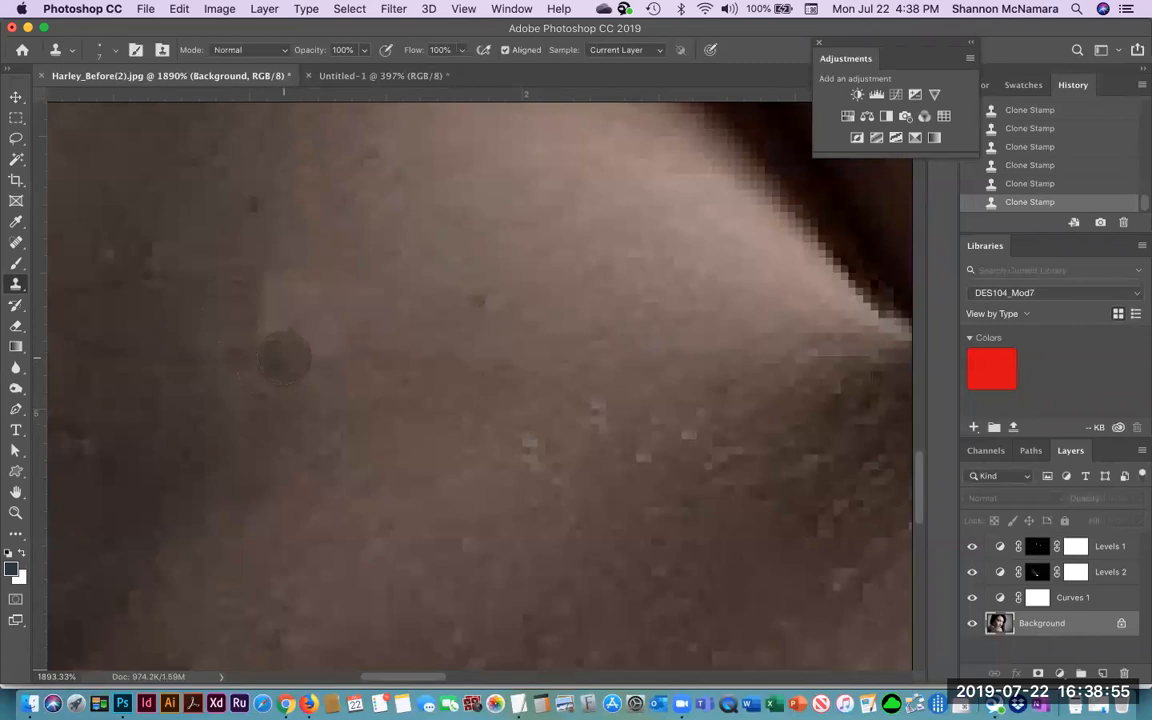
pyautogui.press('super+z')
pyautogui.keyDown('alt'); pyautogui.click(221, 317); pyautogui.keyUp('alt')
pyautogui.click(275, 359)
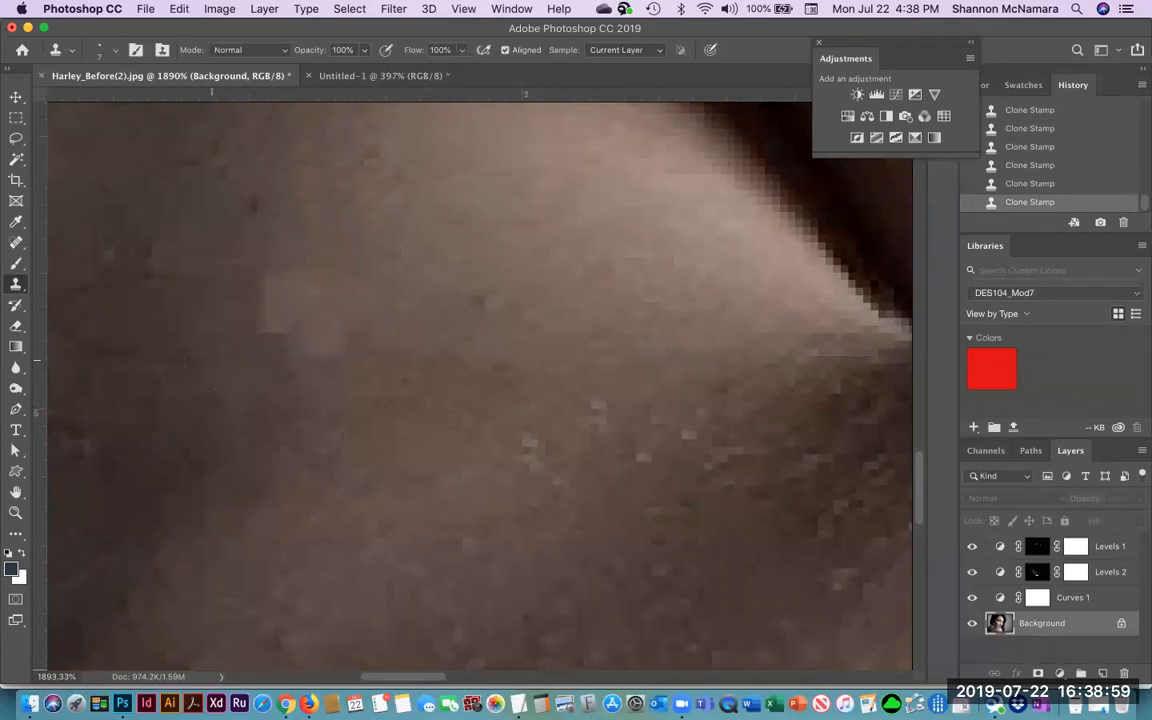
# Step: Soften the cloned shoulder area on the Background layer with the 40 px Blur tool at 10% strength, and switch to Zoom
pyautogui.moveTo(121, 309); pyautogui.dragTo(610, 381)
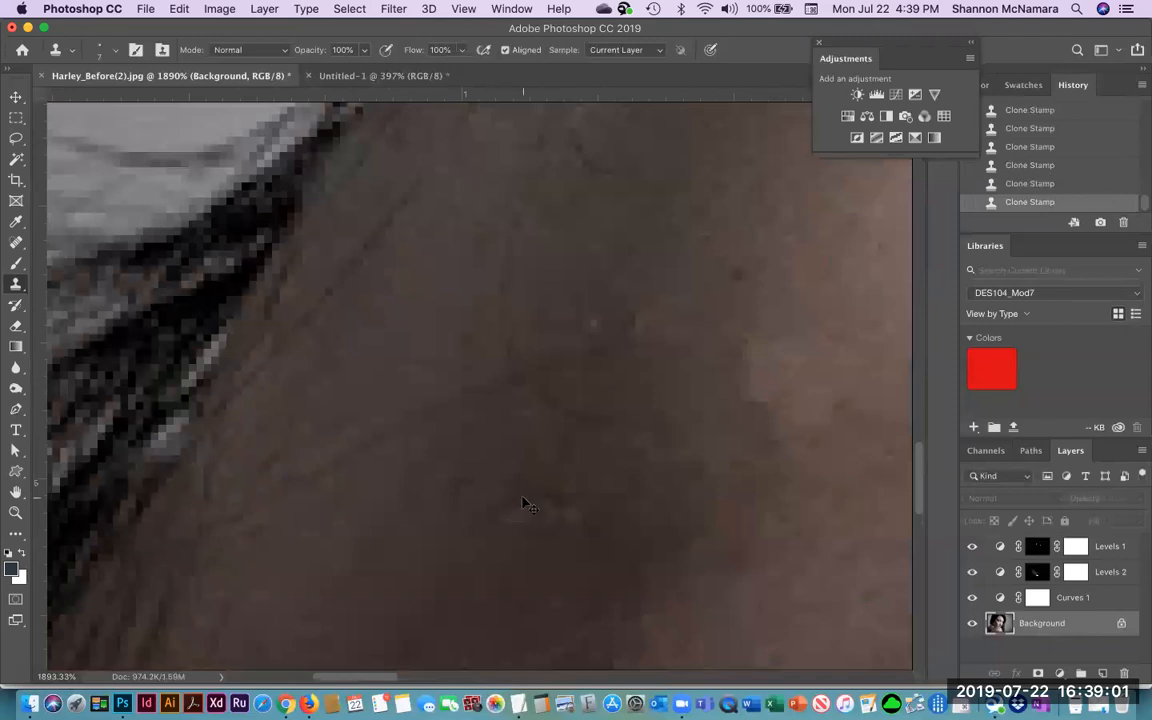
pyautogui.press('super+0')
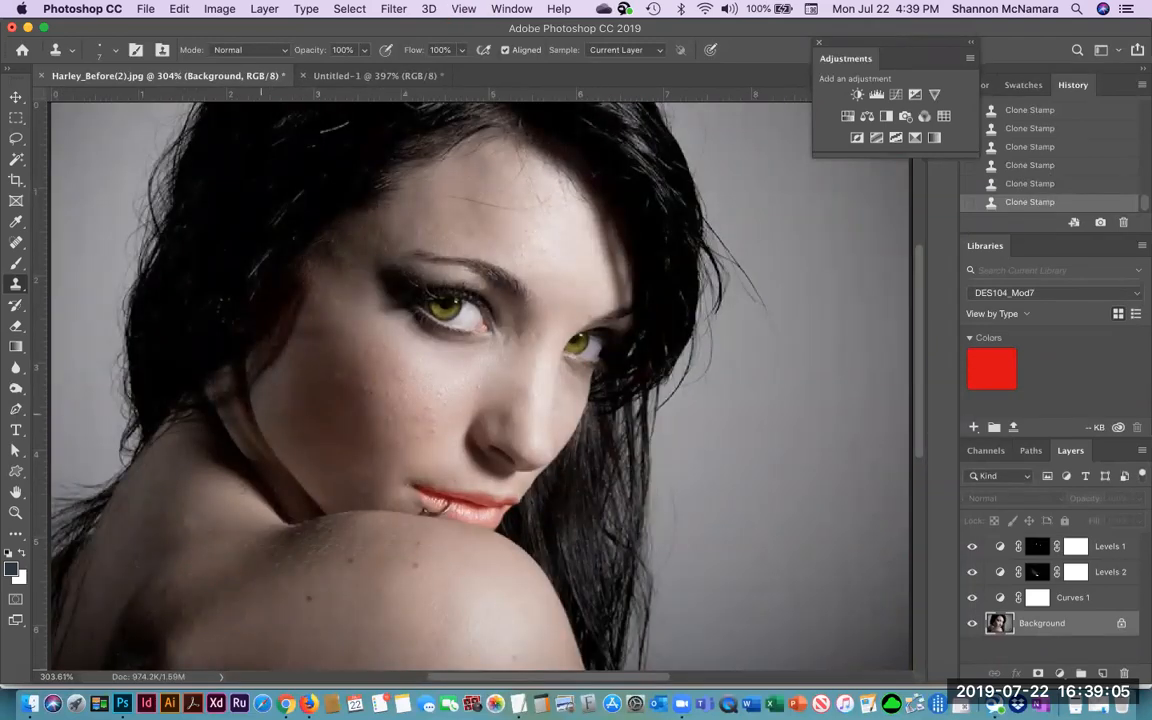
pyautogui.click(15, 367)
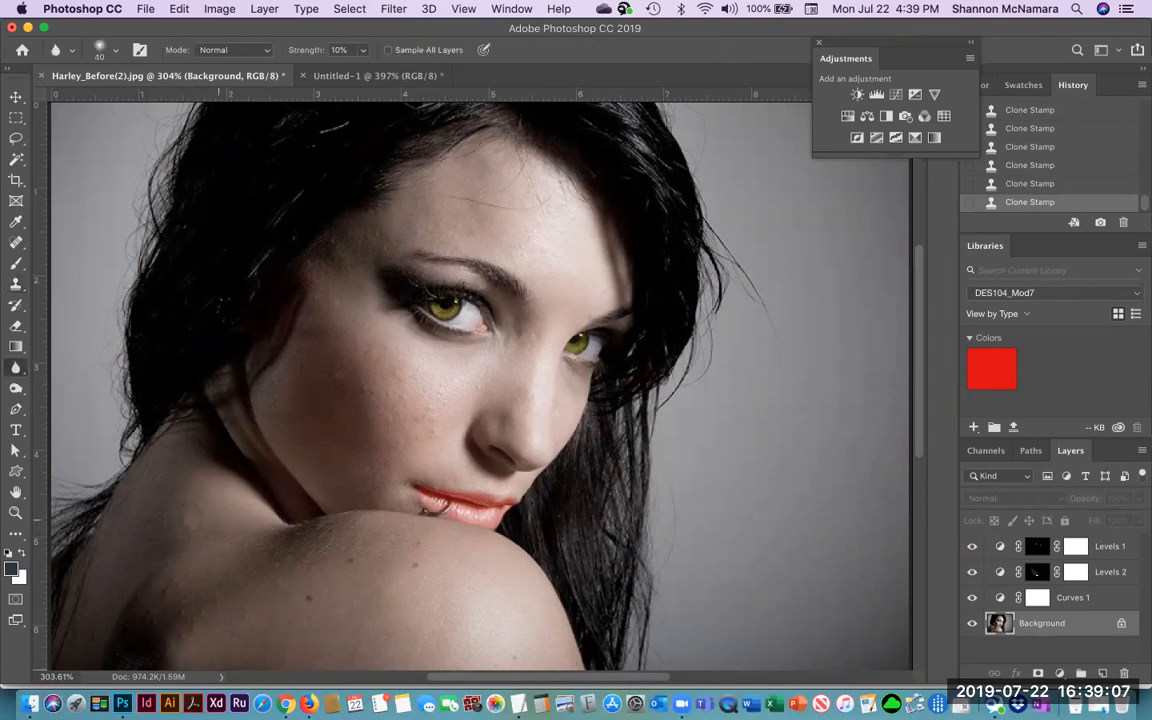
pyautogui.click(184, 519)
pyautogui.click(681, 704)
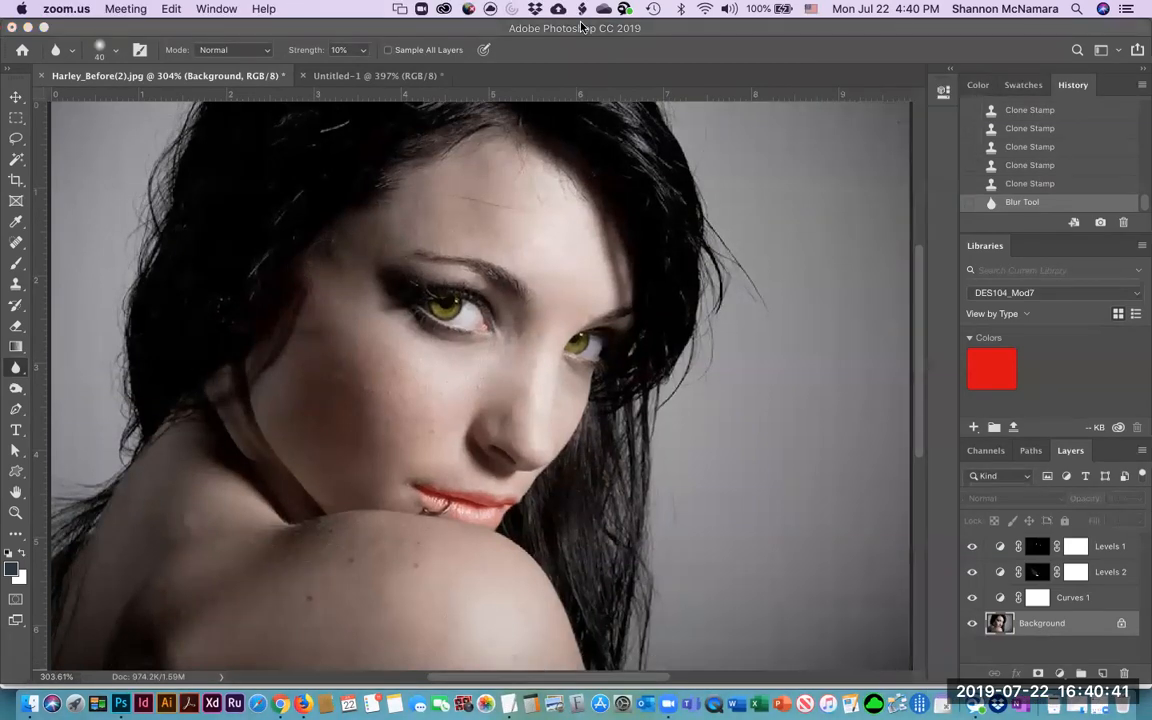